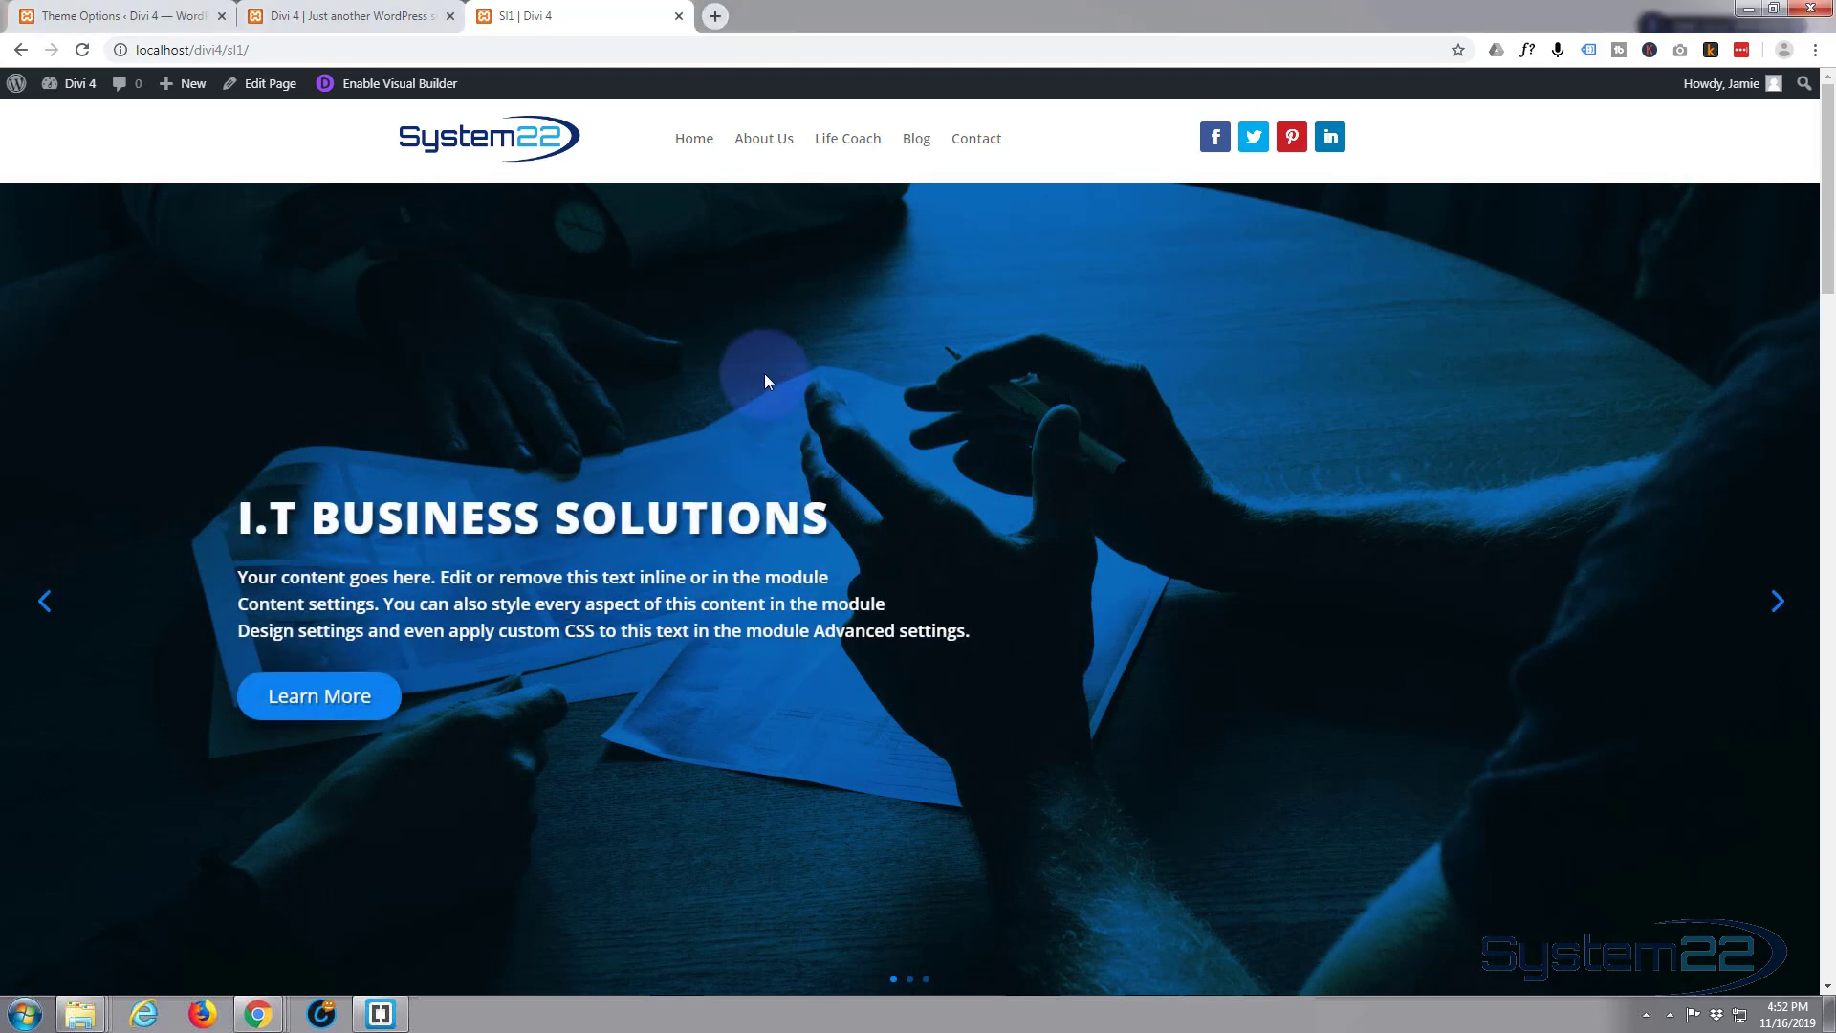
# Scroll down the SI1 reference page to review its subscribe section and footer.
pyautogui.scroll(-4, 760, 360)
pyautogui.scroll(-6, 762, 360)
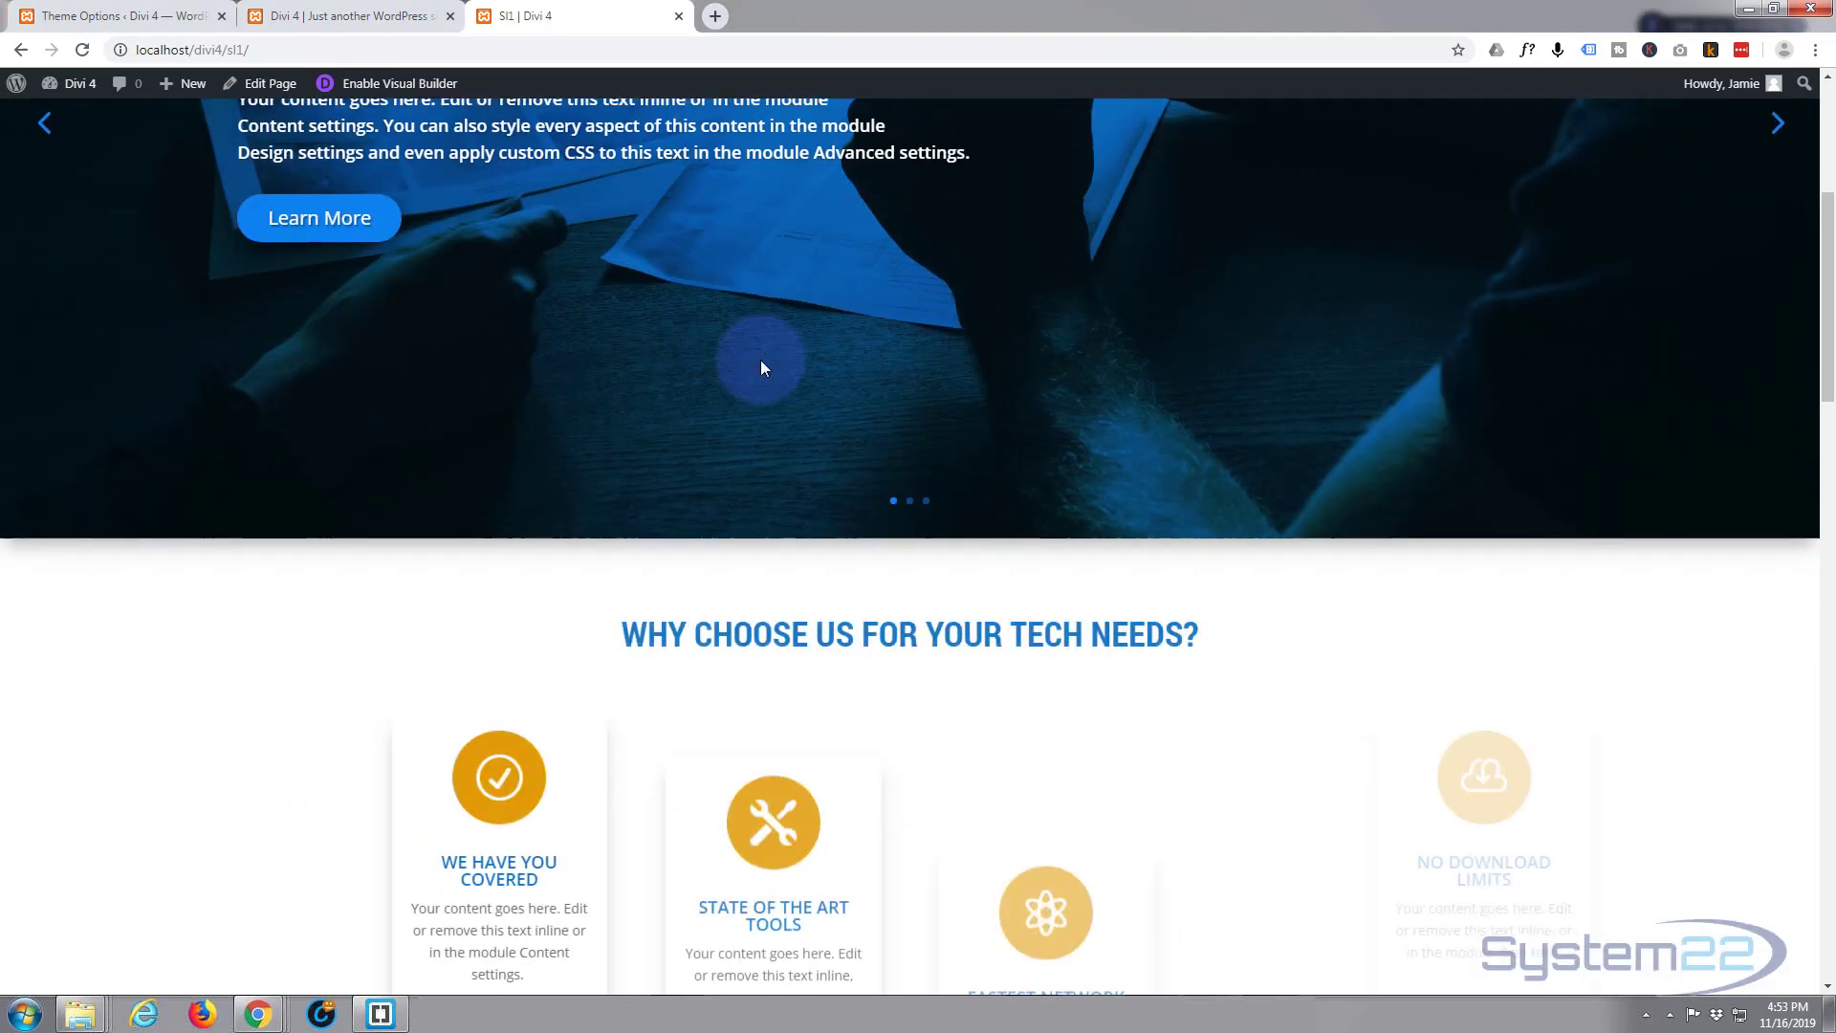
pyautogui.scroll(-9, 761, 360)
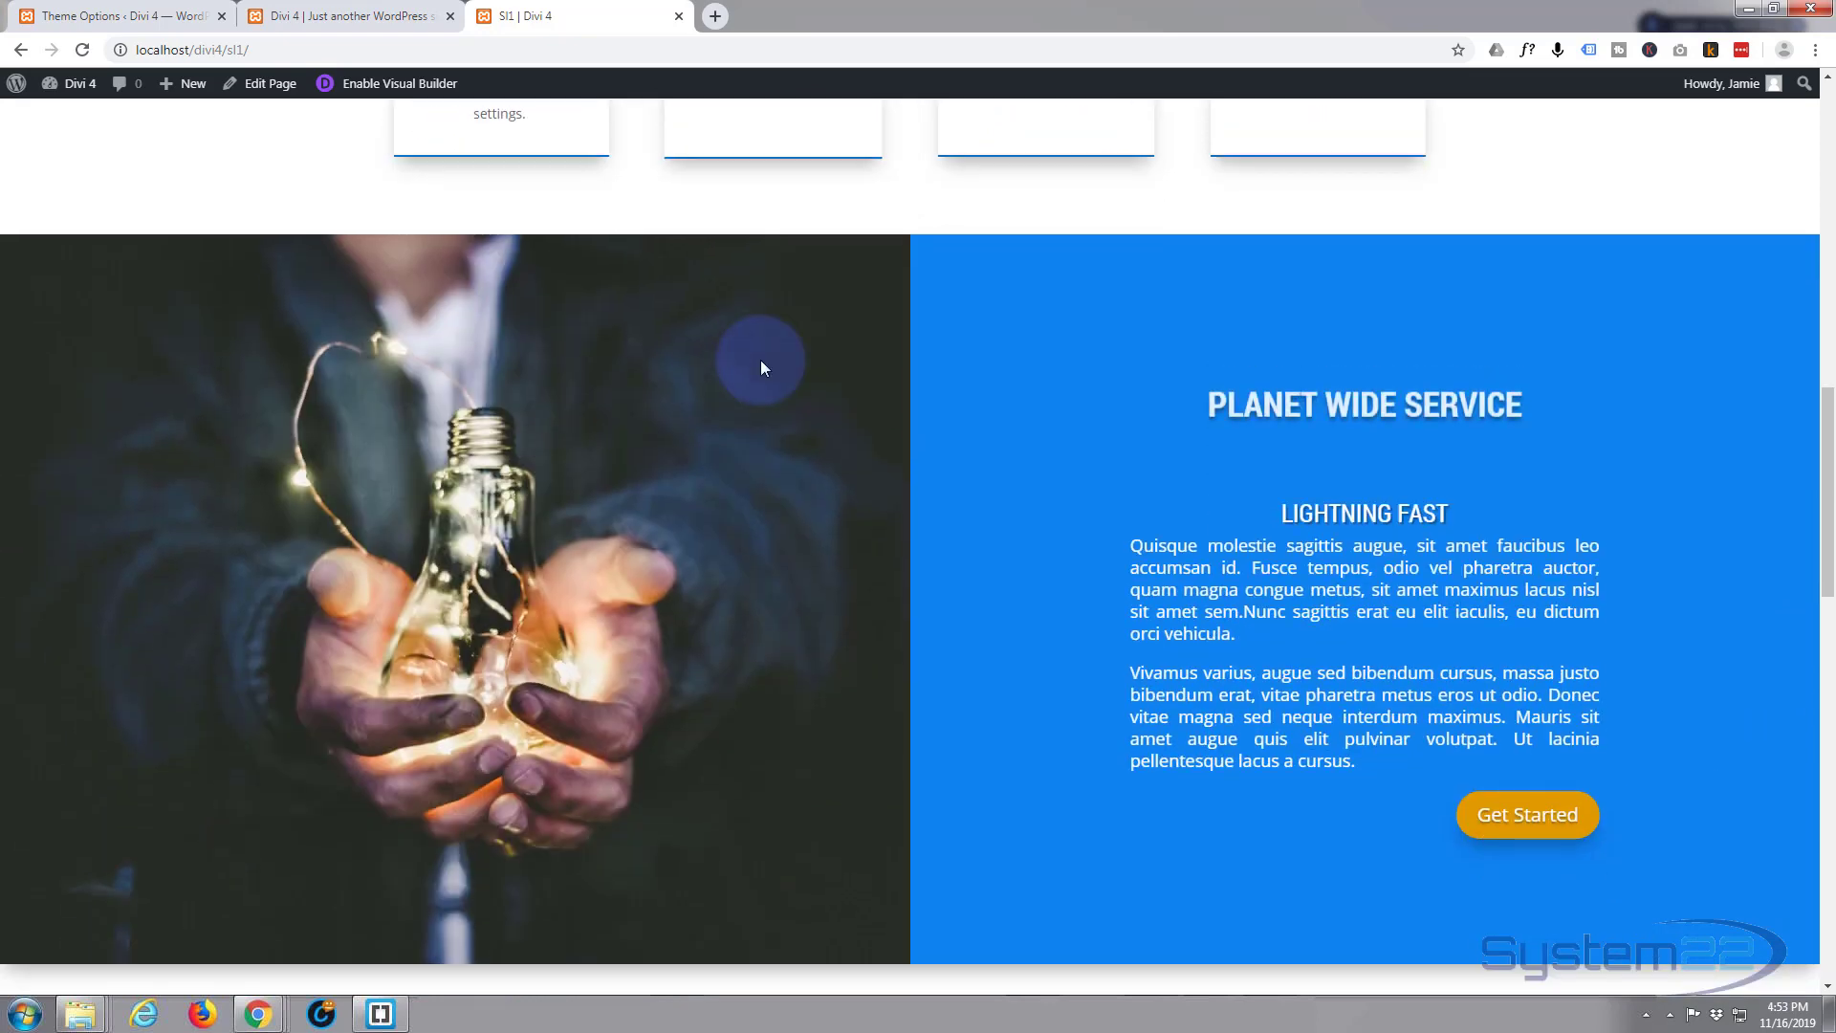
pyautogui.scroll(-6, 761, 359)
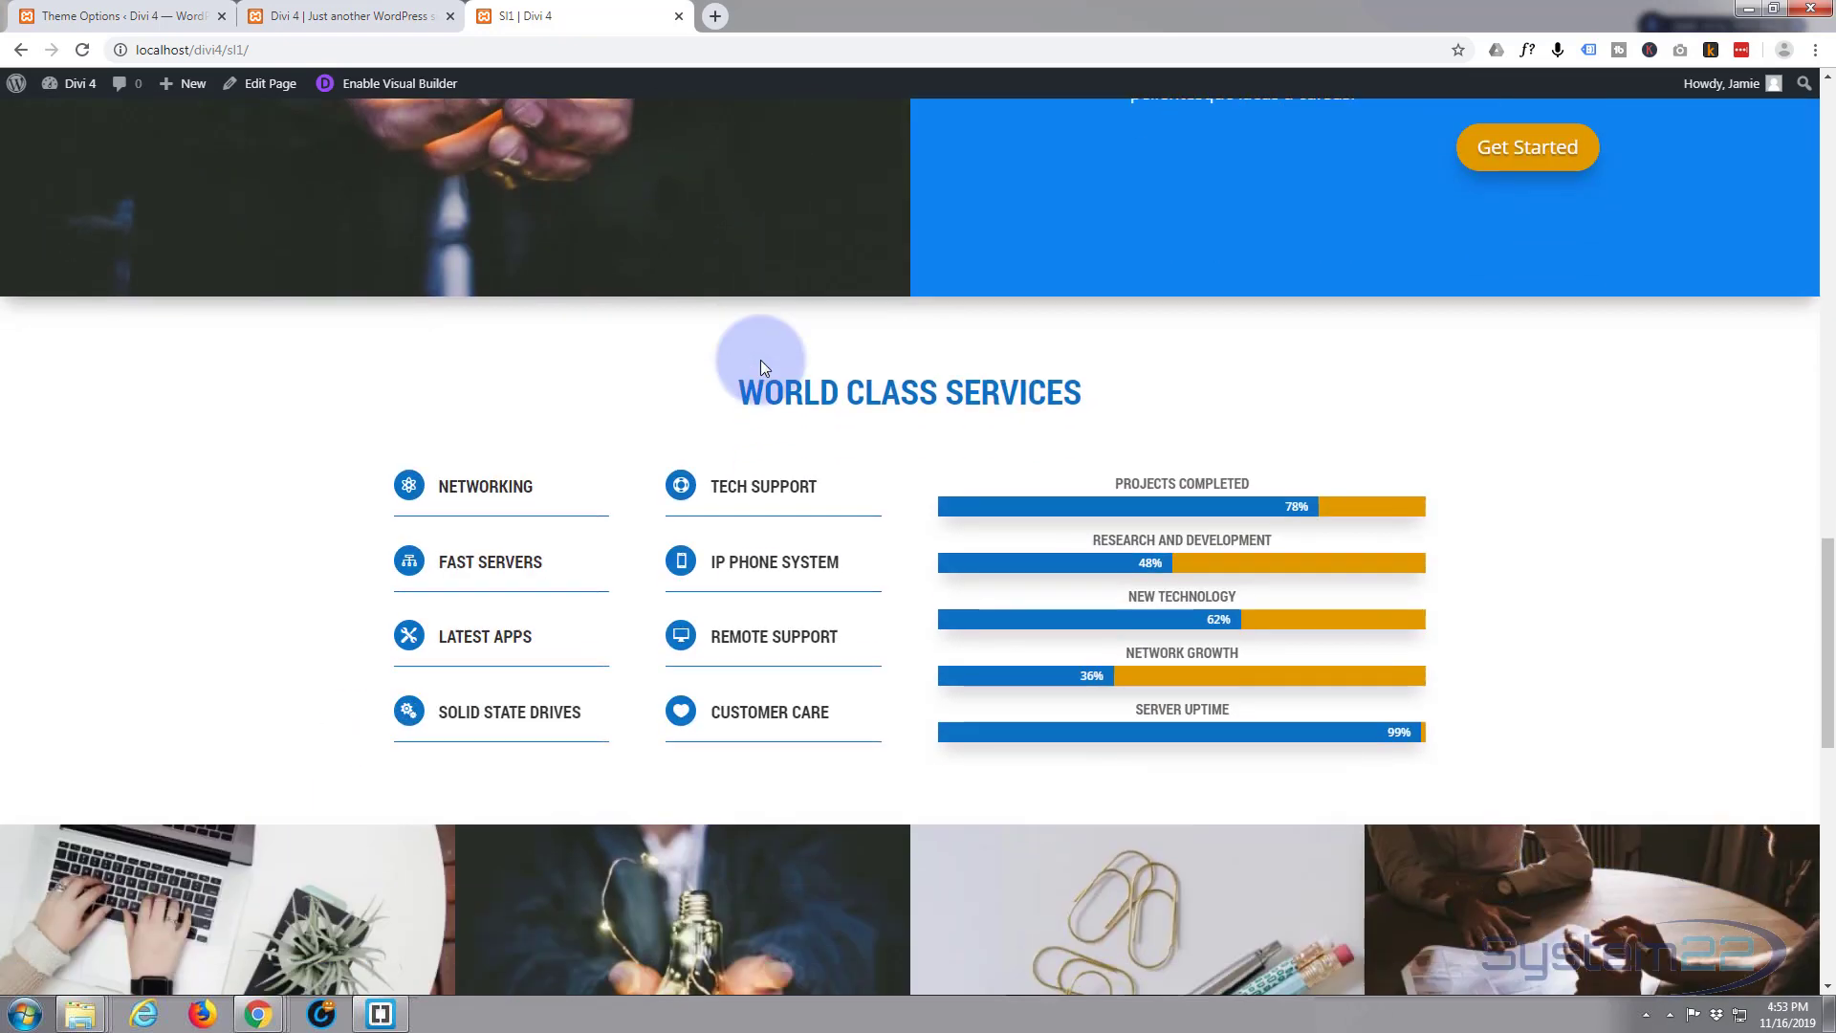
pyautogui.scroll(-6, 761, 363)
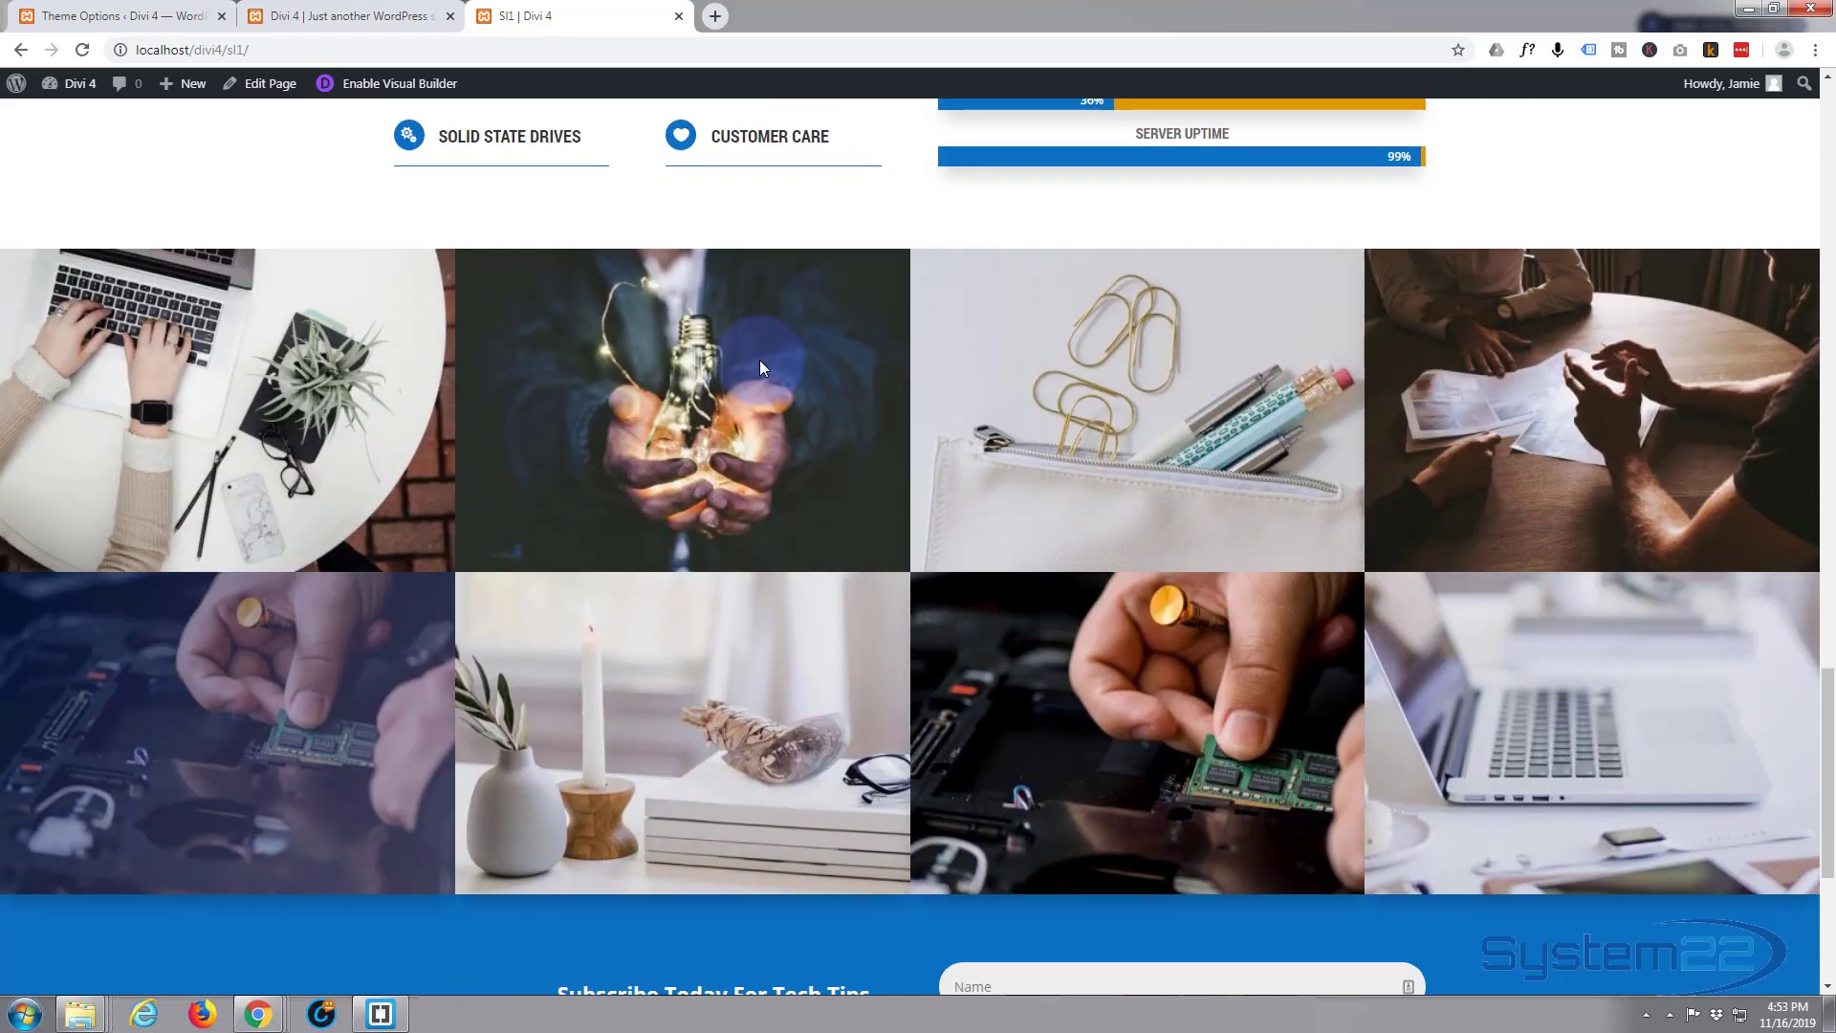
pyautogui.scroll(-1, 762, 369)
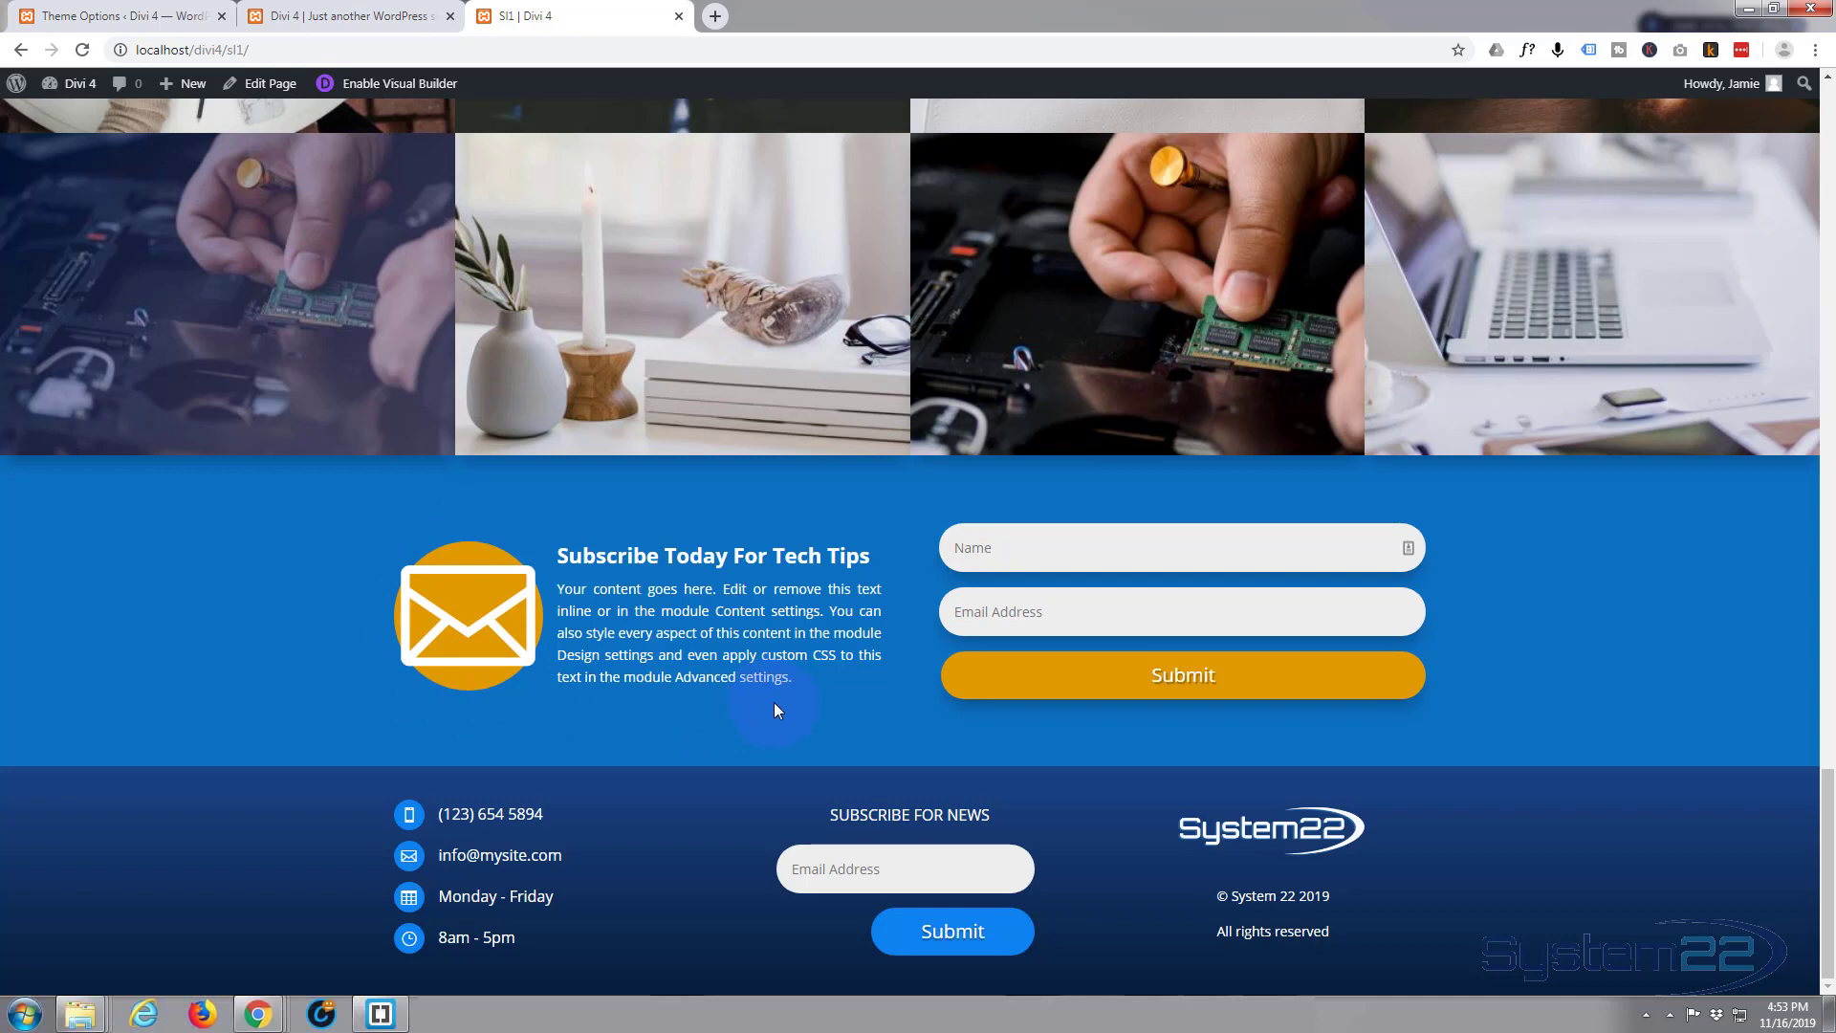
# Open the Divi 4 home page in the Visual Builder and scroll down to just above the footer.
pyautogui.click(361, 16)
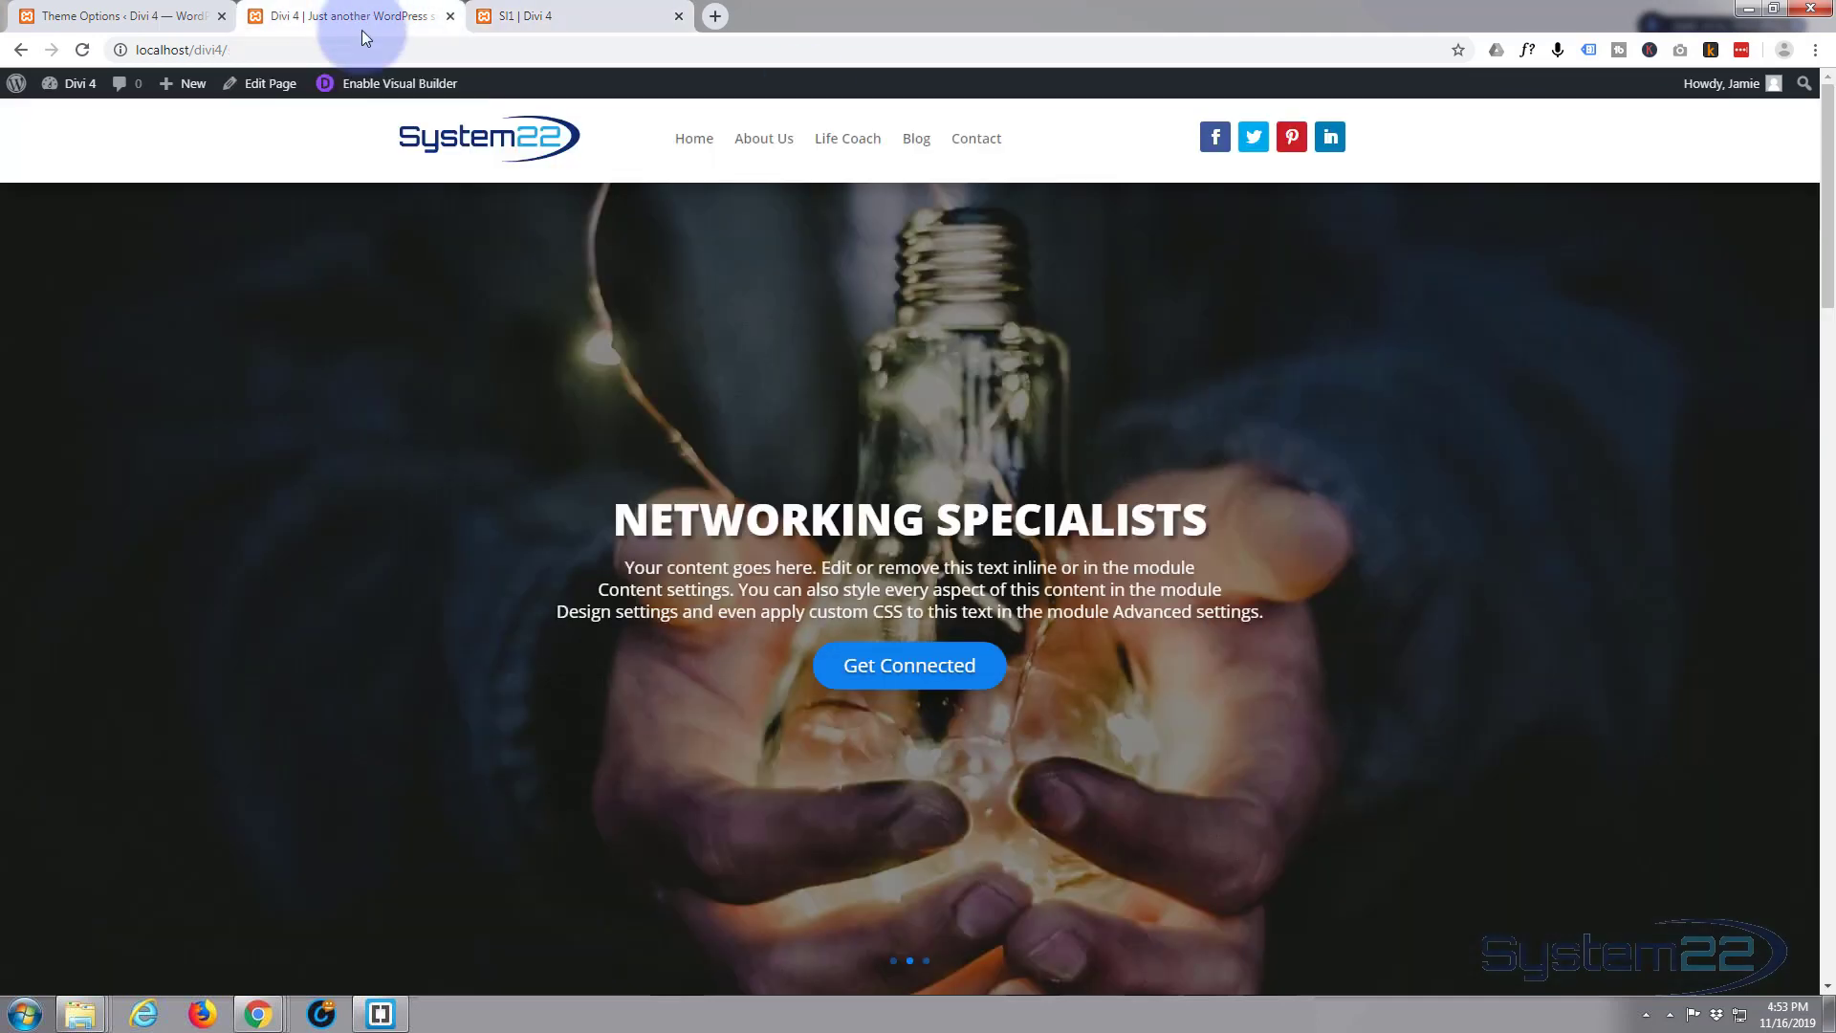
pyautogui.scroll(-12, 226, 365)
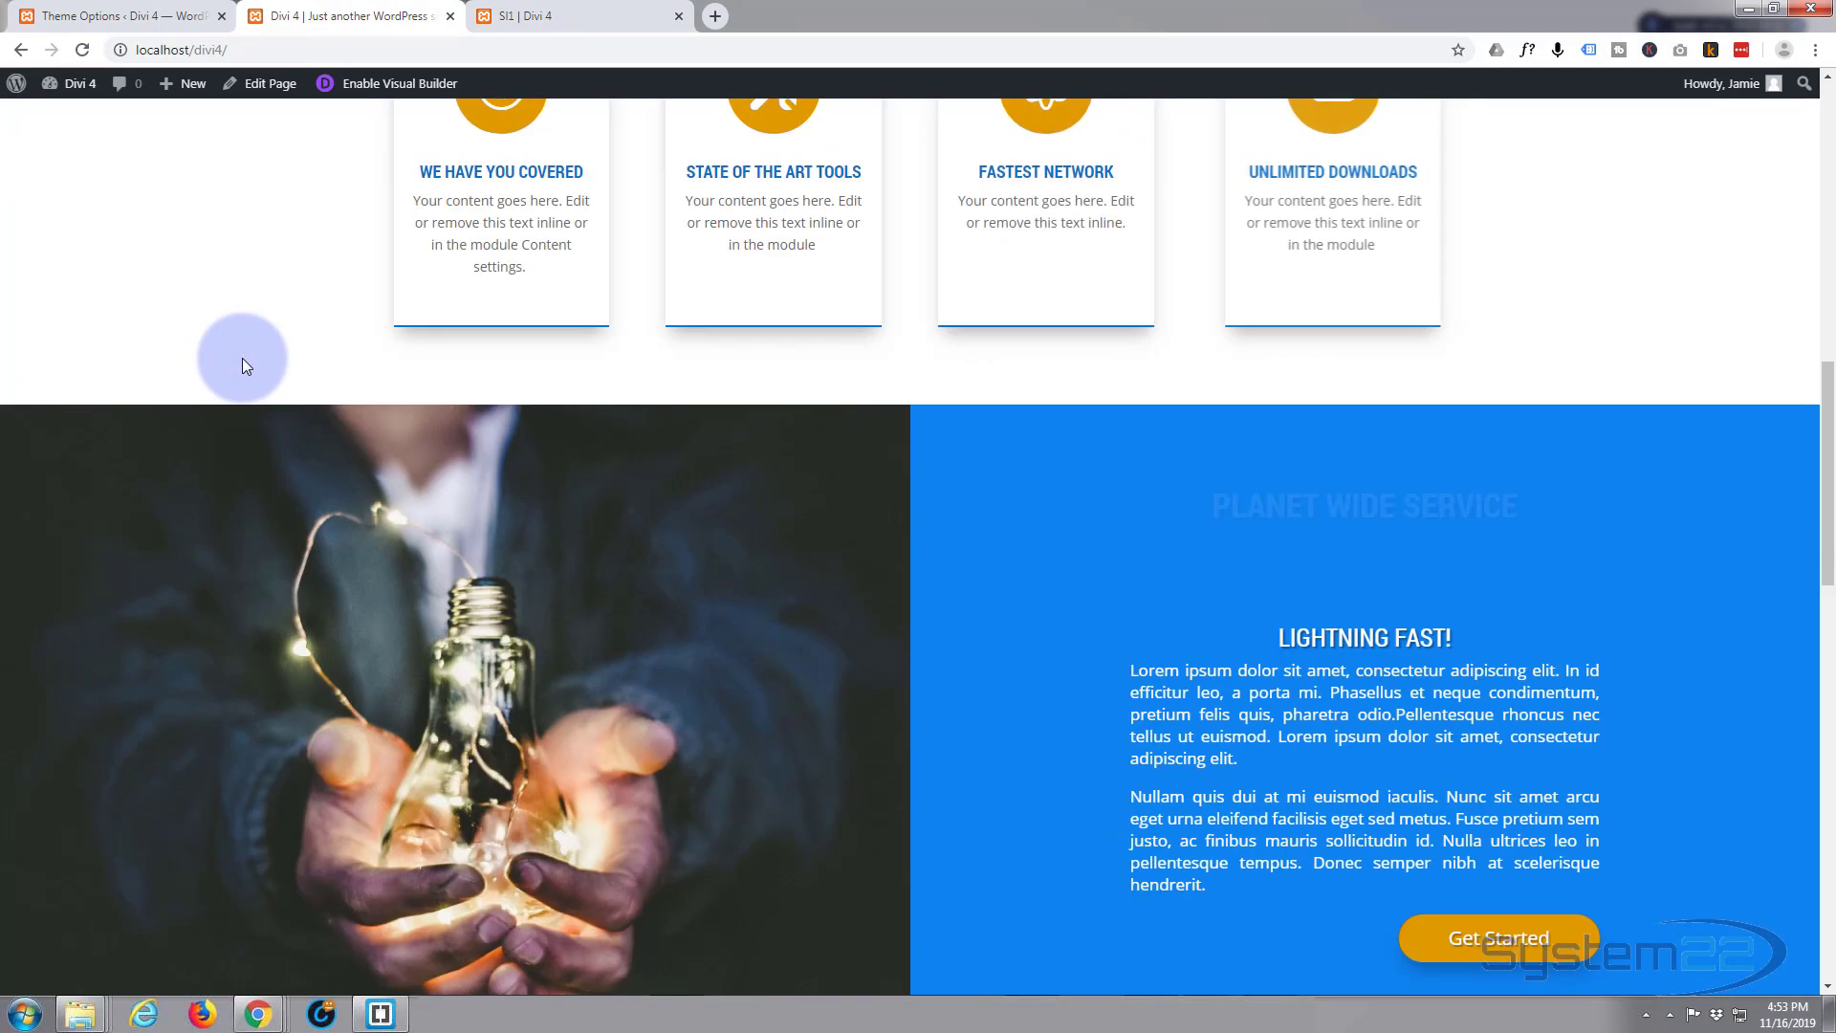
pyautogui.scroll(-13, 243, 357)
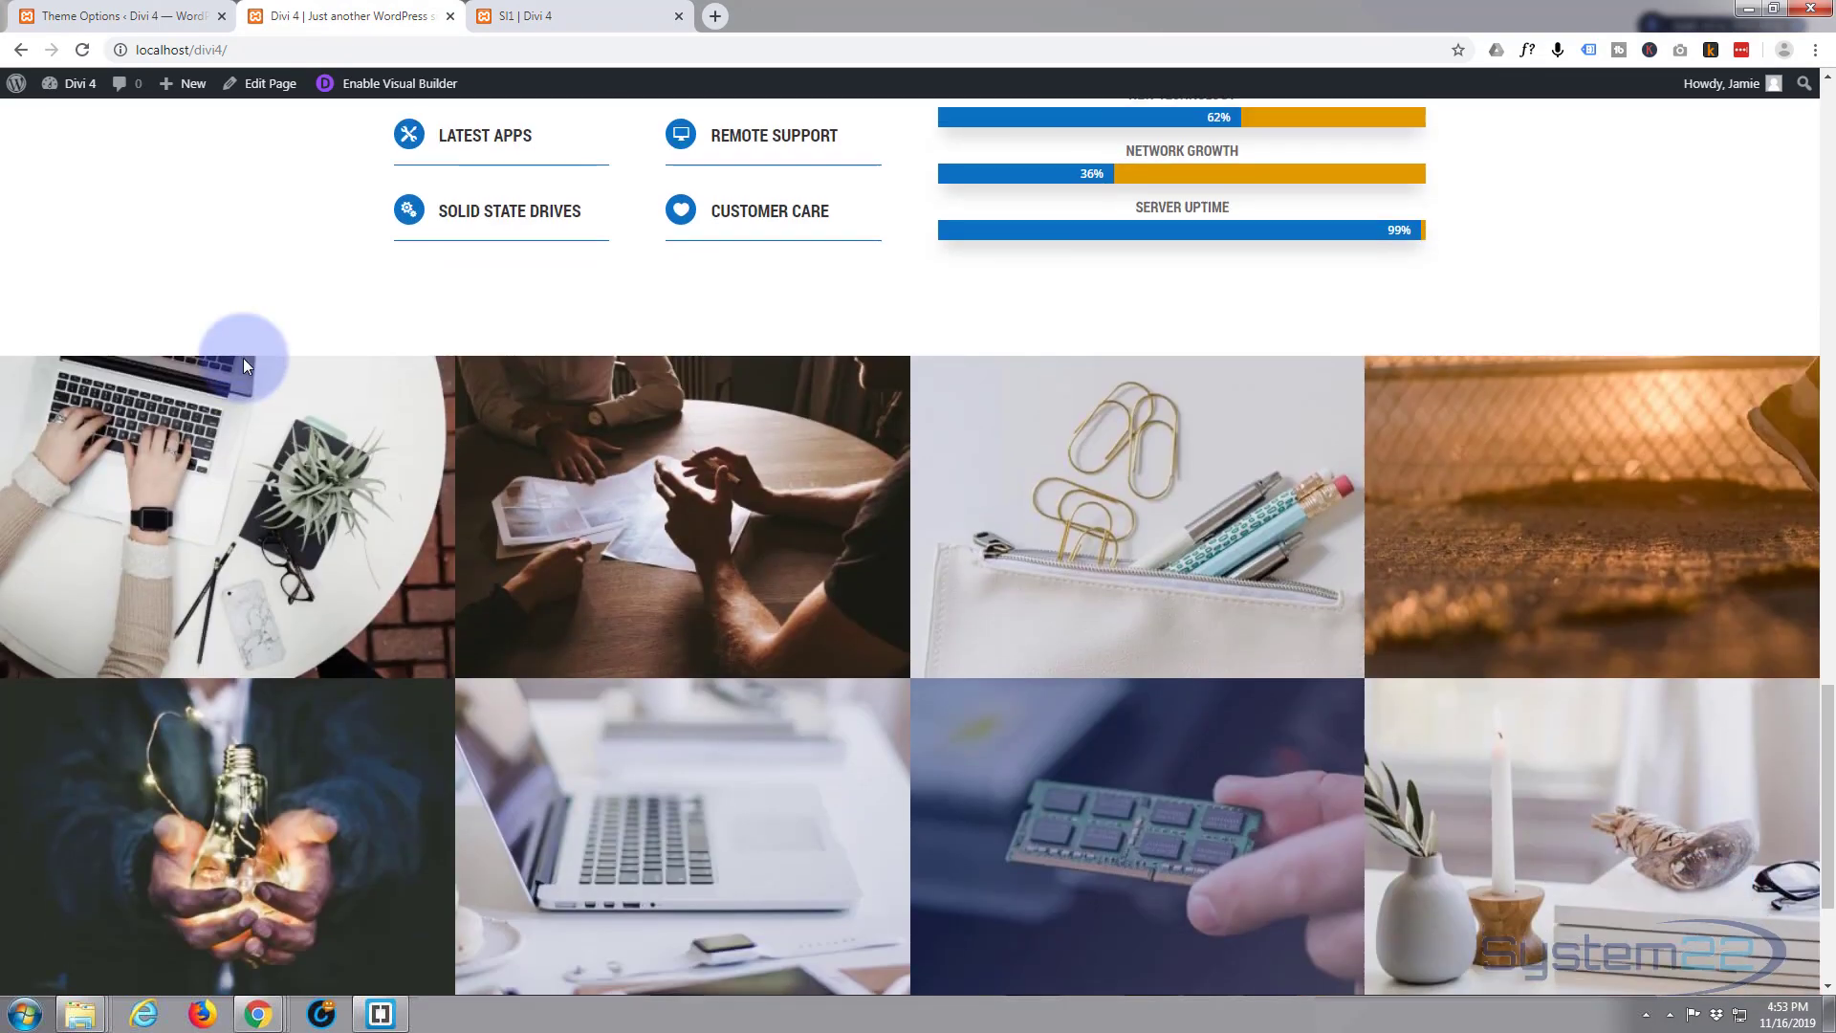
pyautogui.scroll(-3, 243, 357)
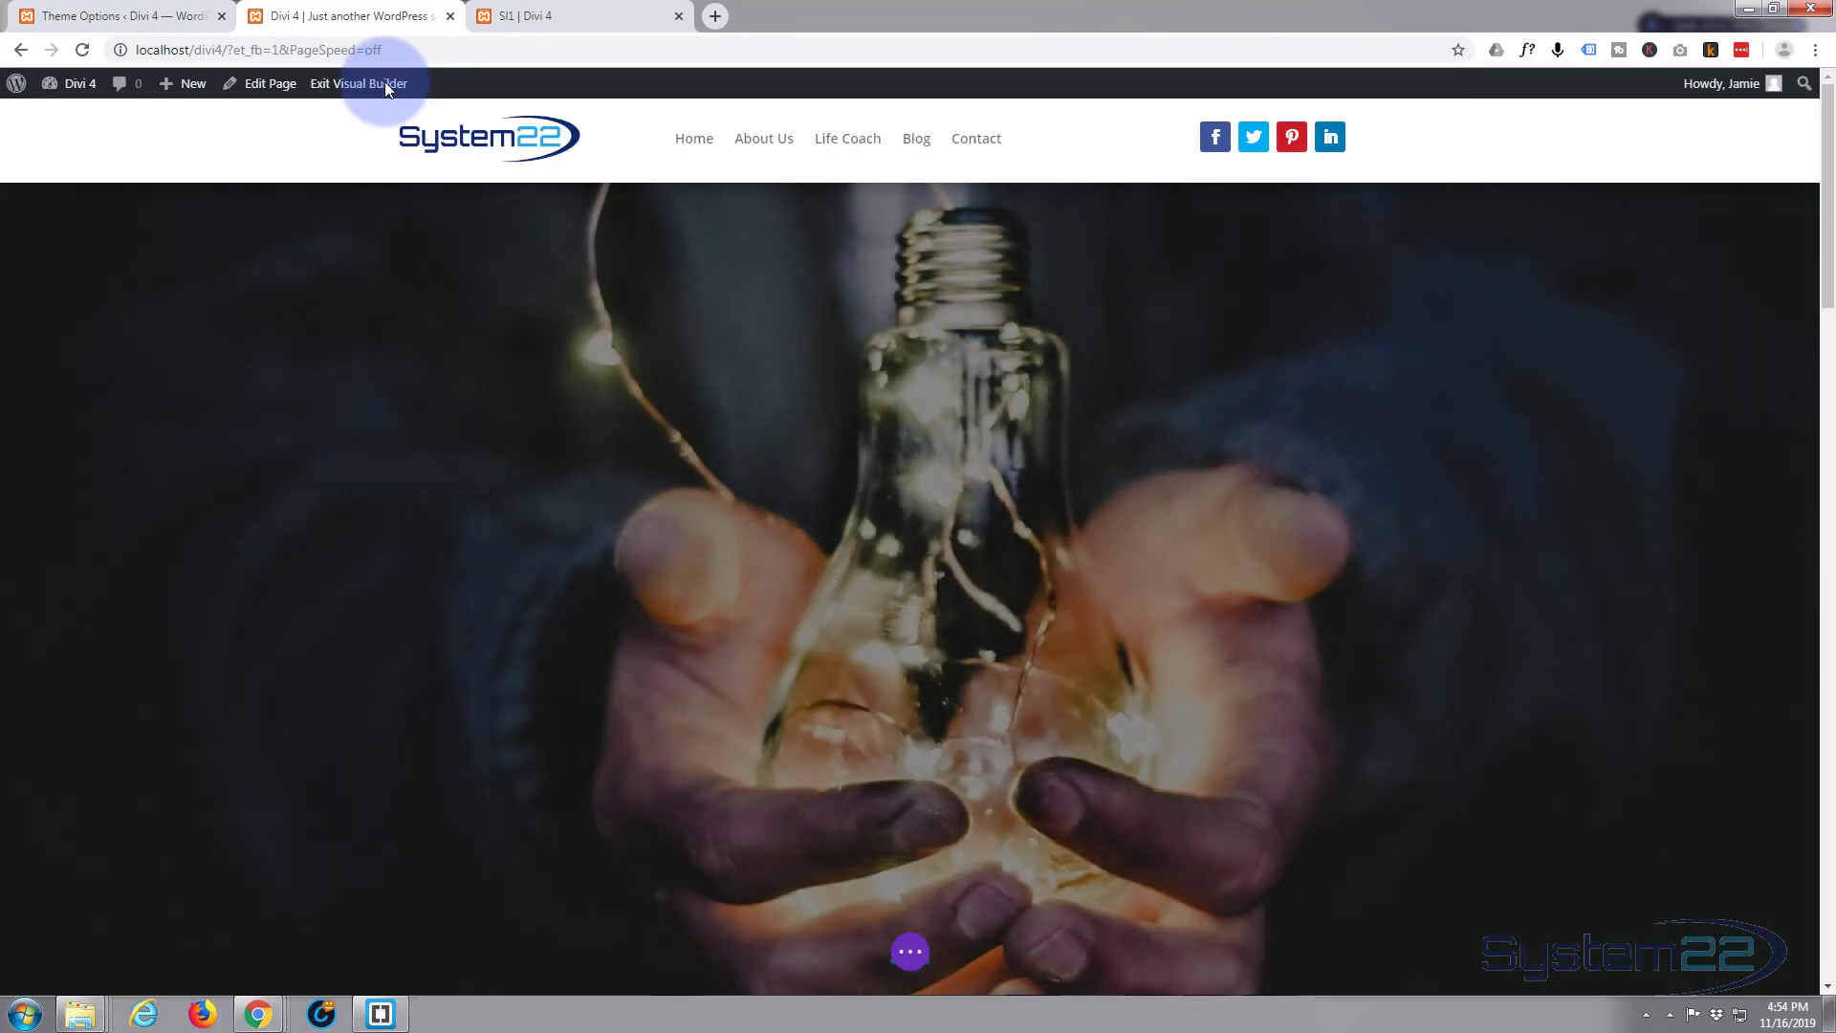
pyautogui.scroll(-10, 341, 481)
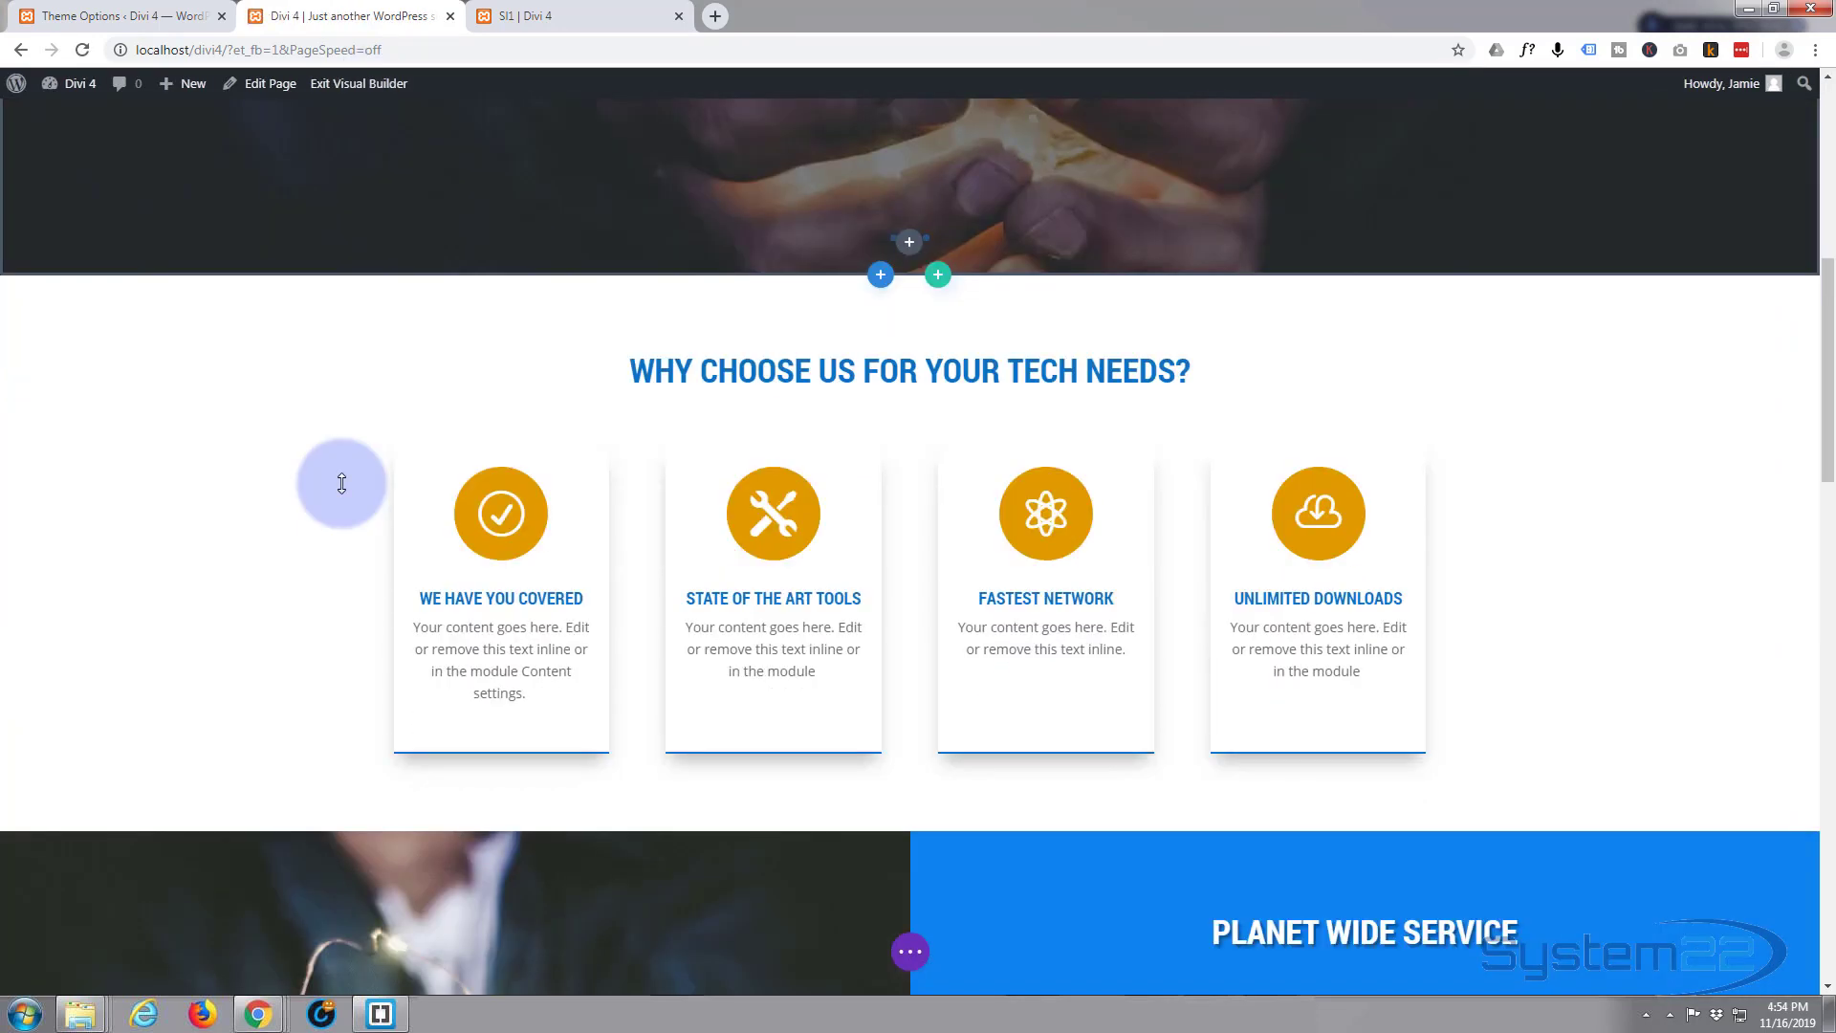
pyautogui.scroll(-15, 342, 481)
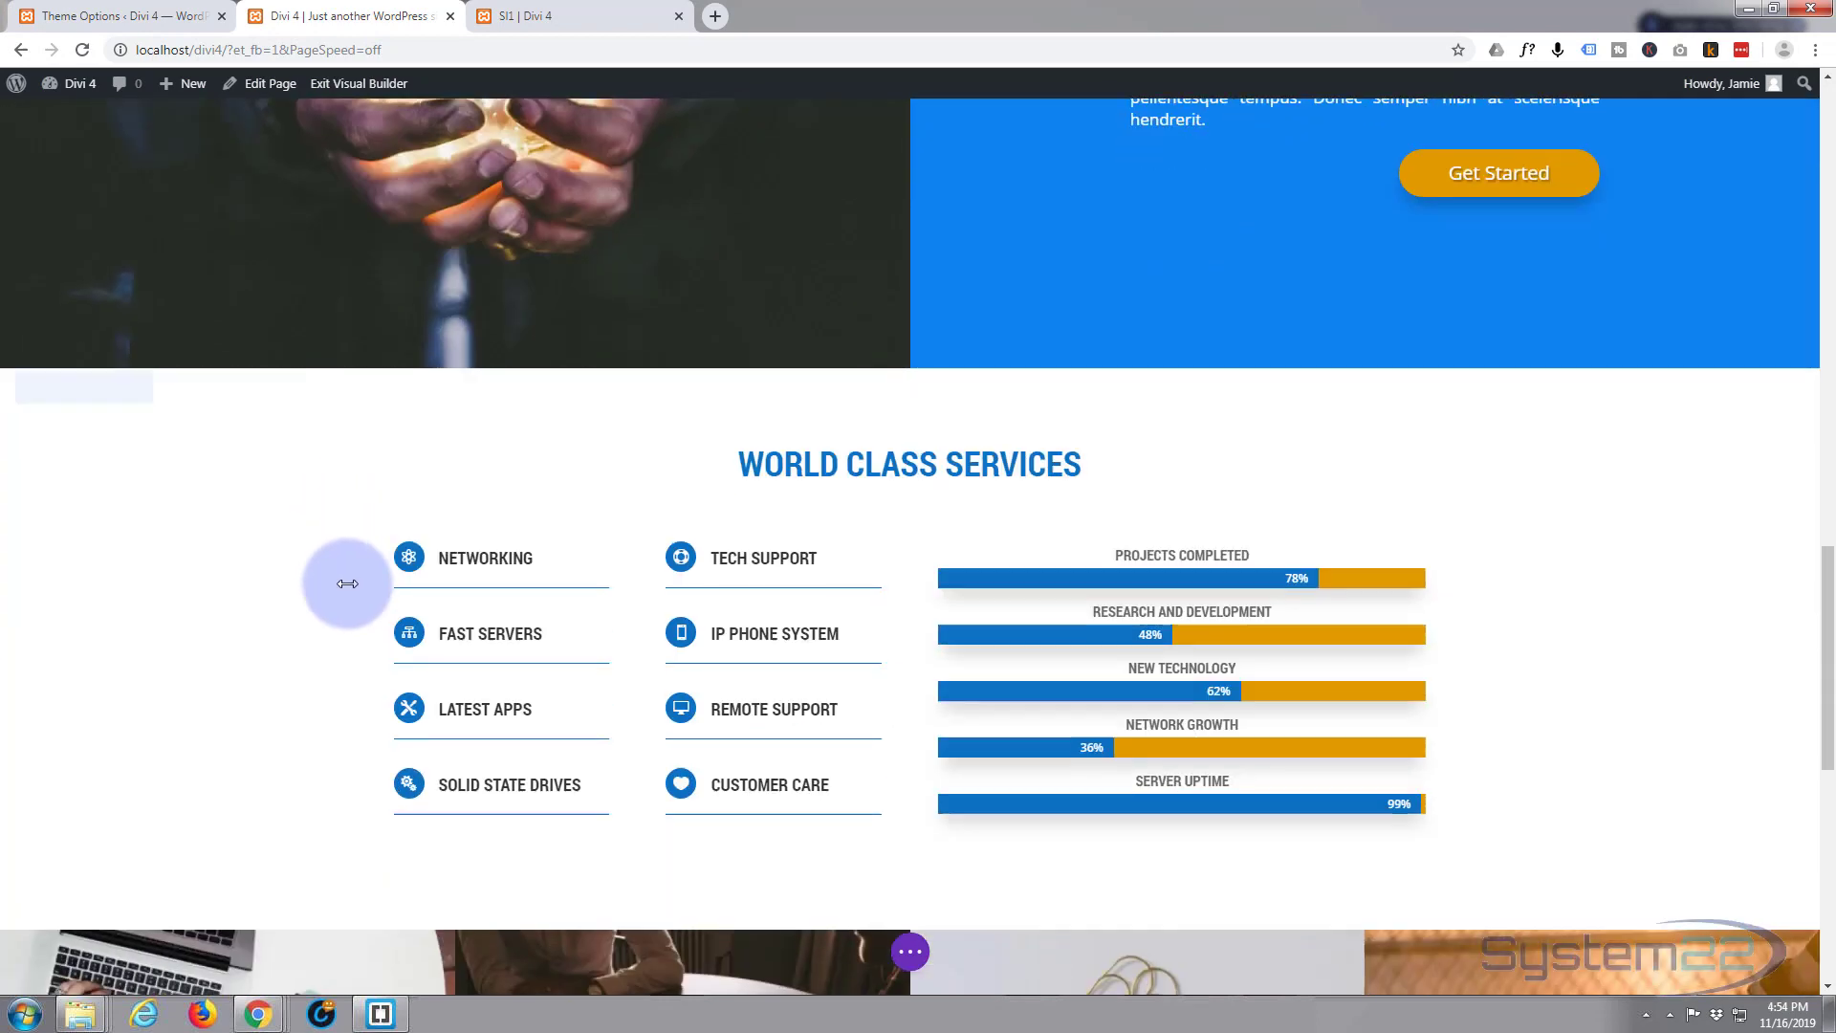
pyautogui.scroll(-3, 346, 686)
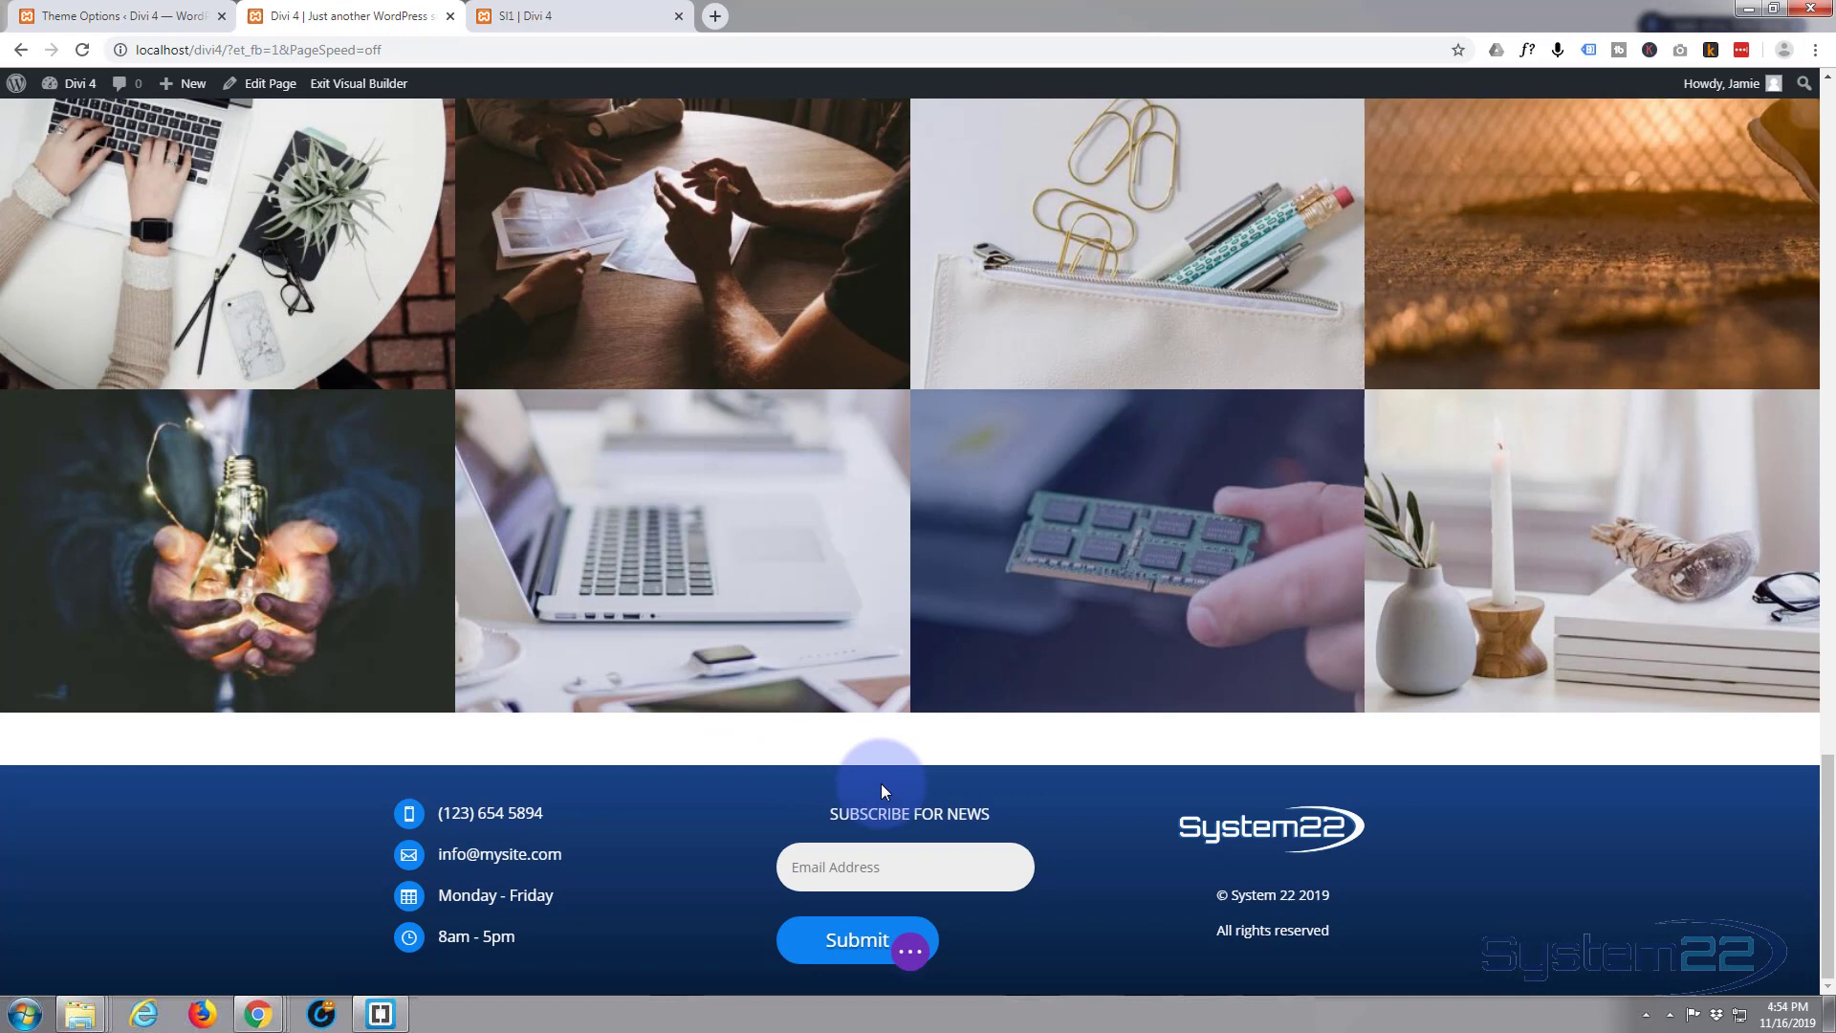
# Insert a Regular section with an empty two-column row directly above the footer.
pyautogui.click(882, 762)
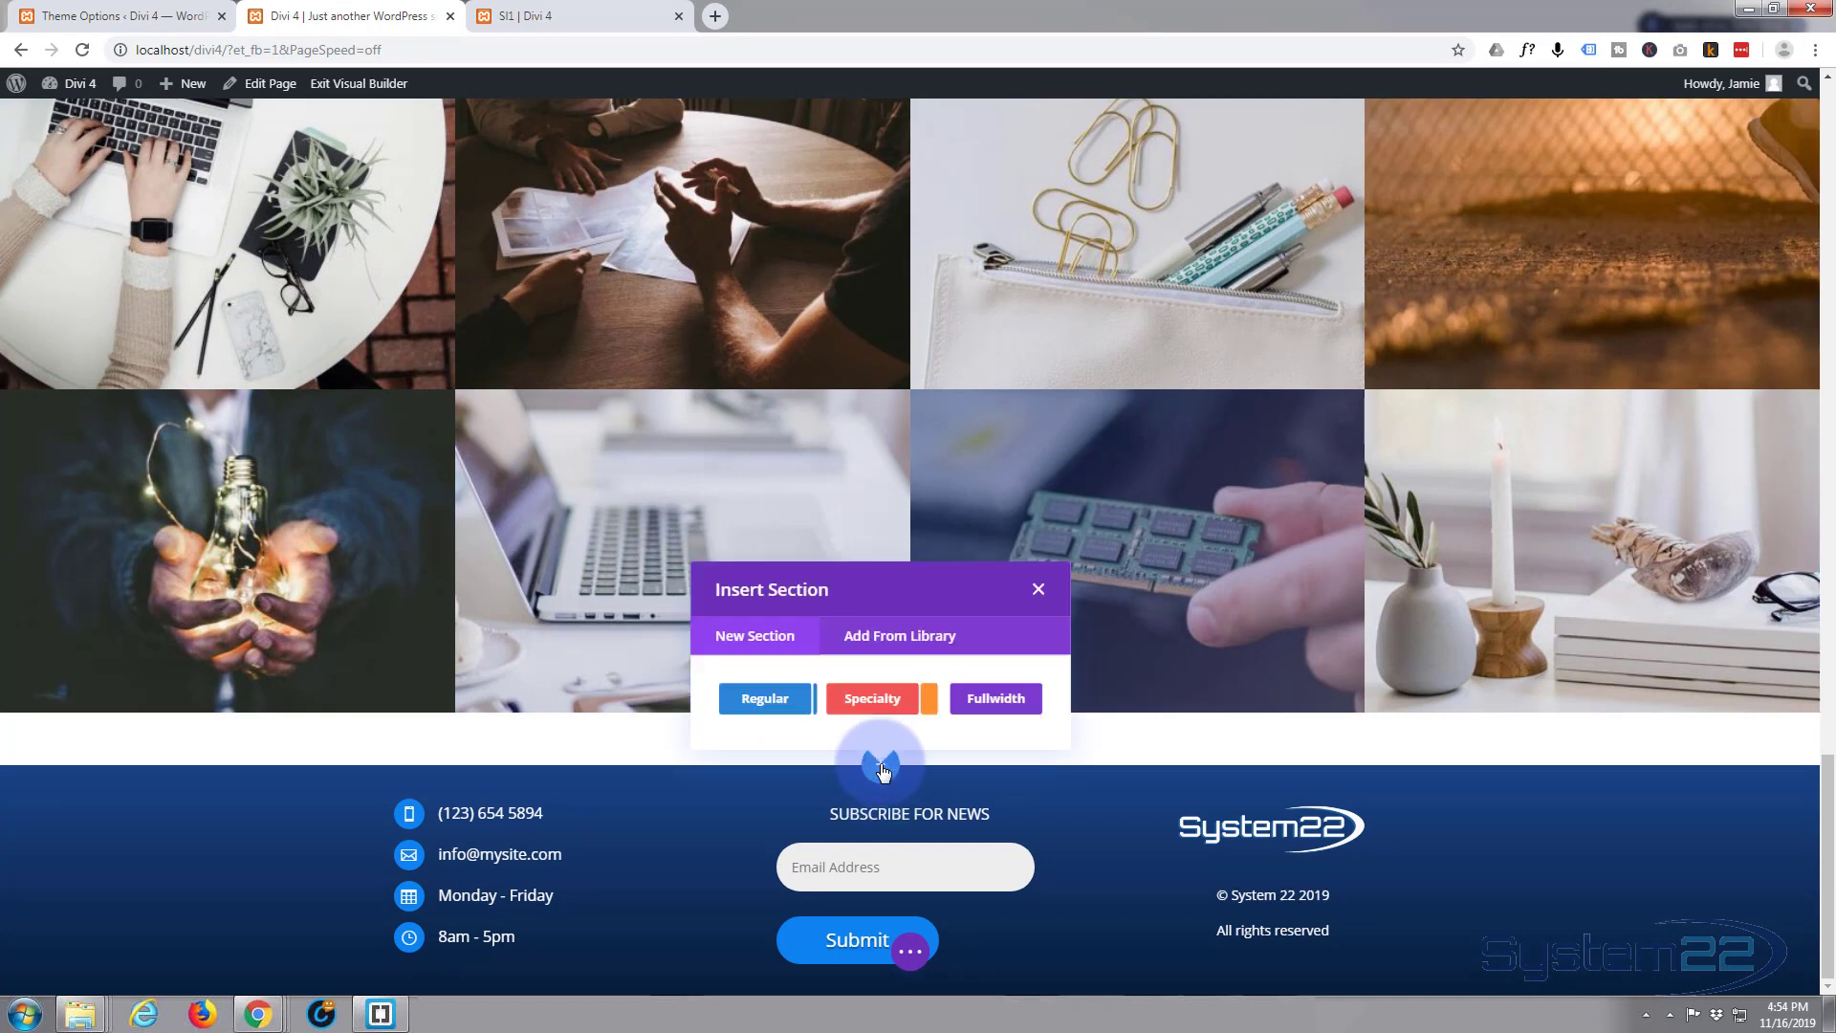
pyautogui.click(762, 699)
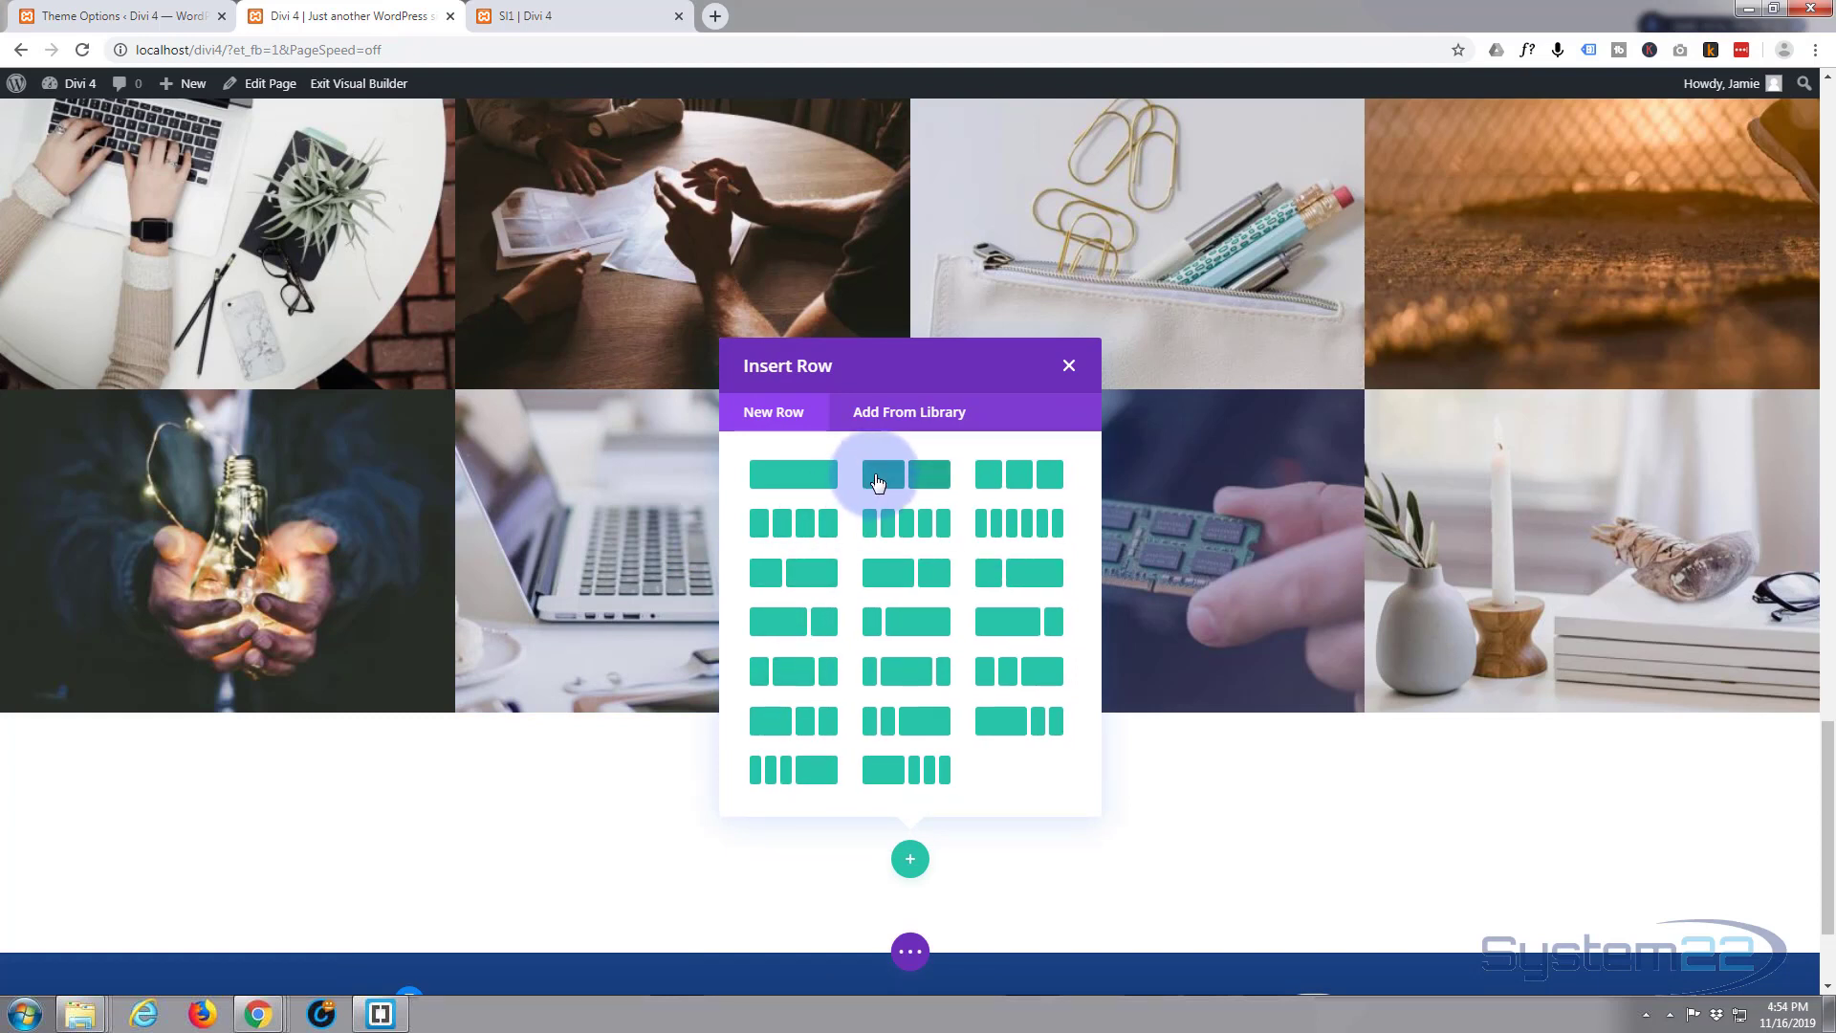
pyautogui.click(925, 483)
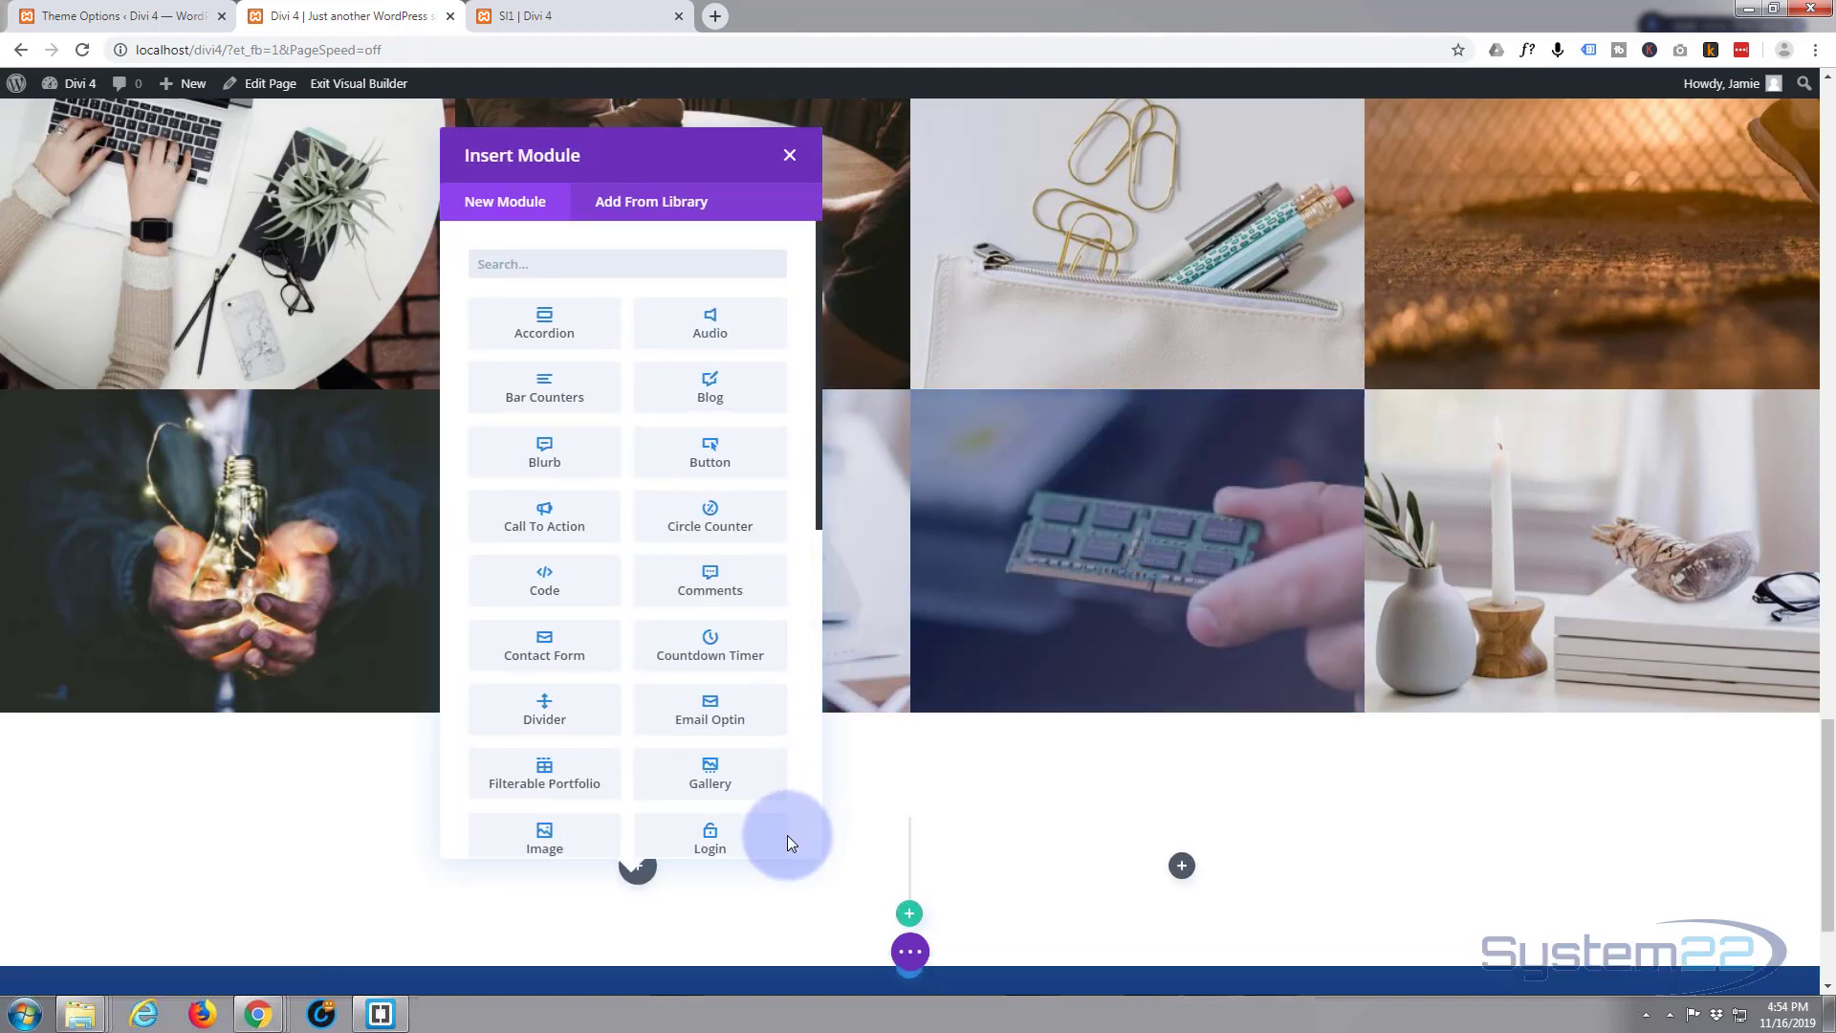
pyautogui.scroll(-1, 621, 469)
pyautogui.scroll(-5, 618, 465)
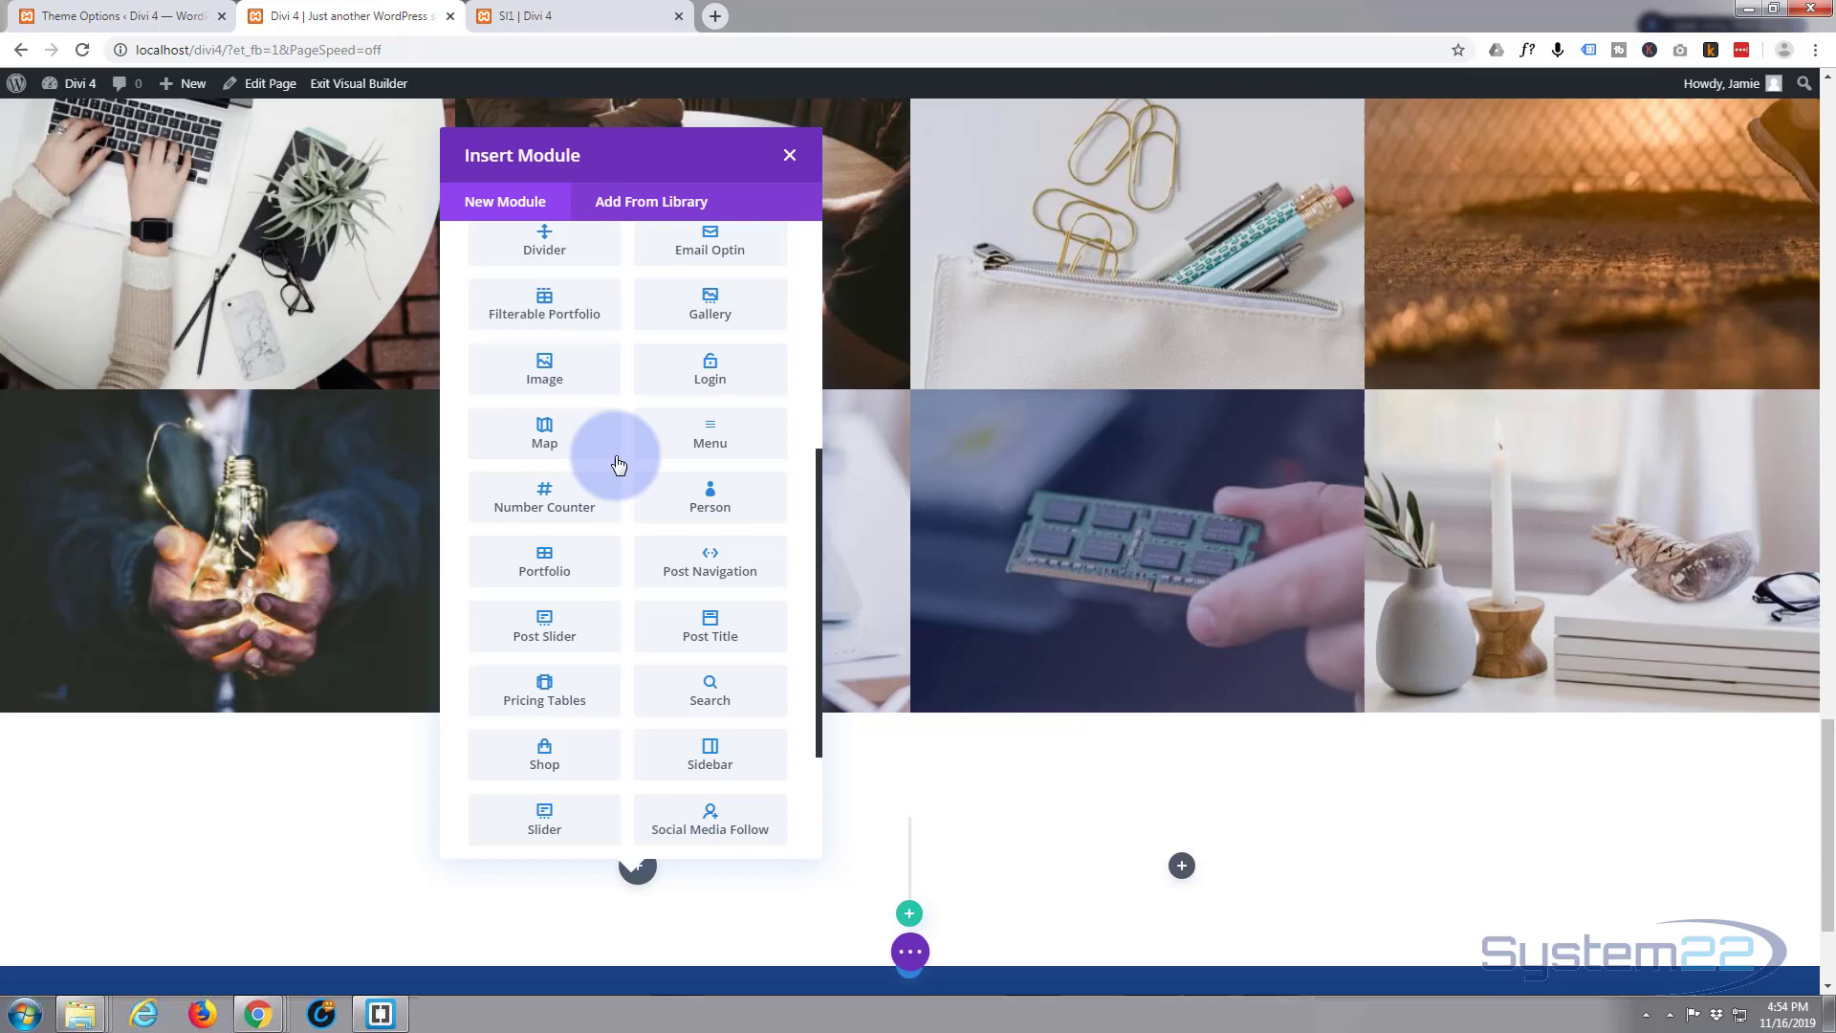
pyautogui.scroll(6, 617, 461)
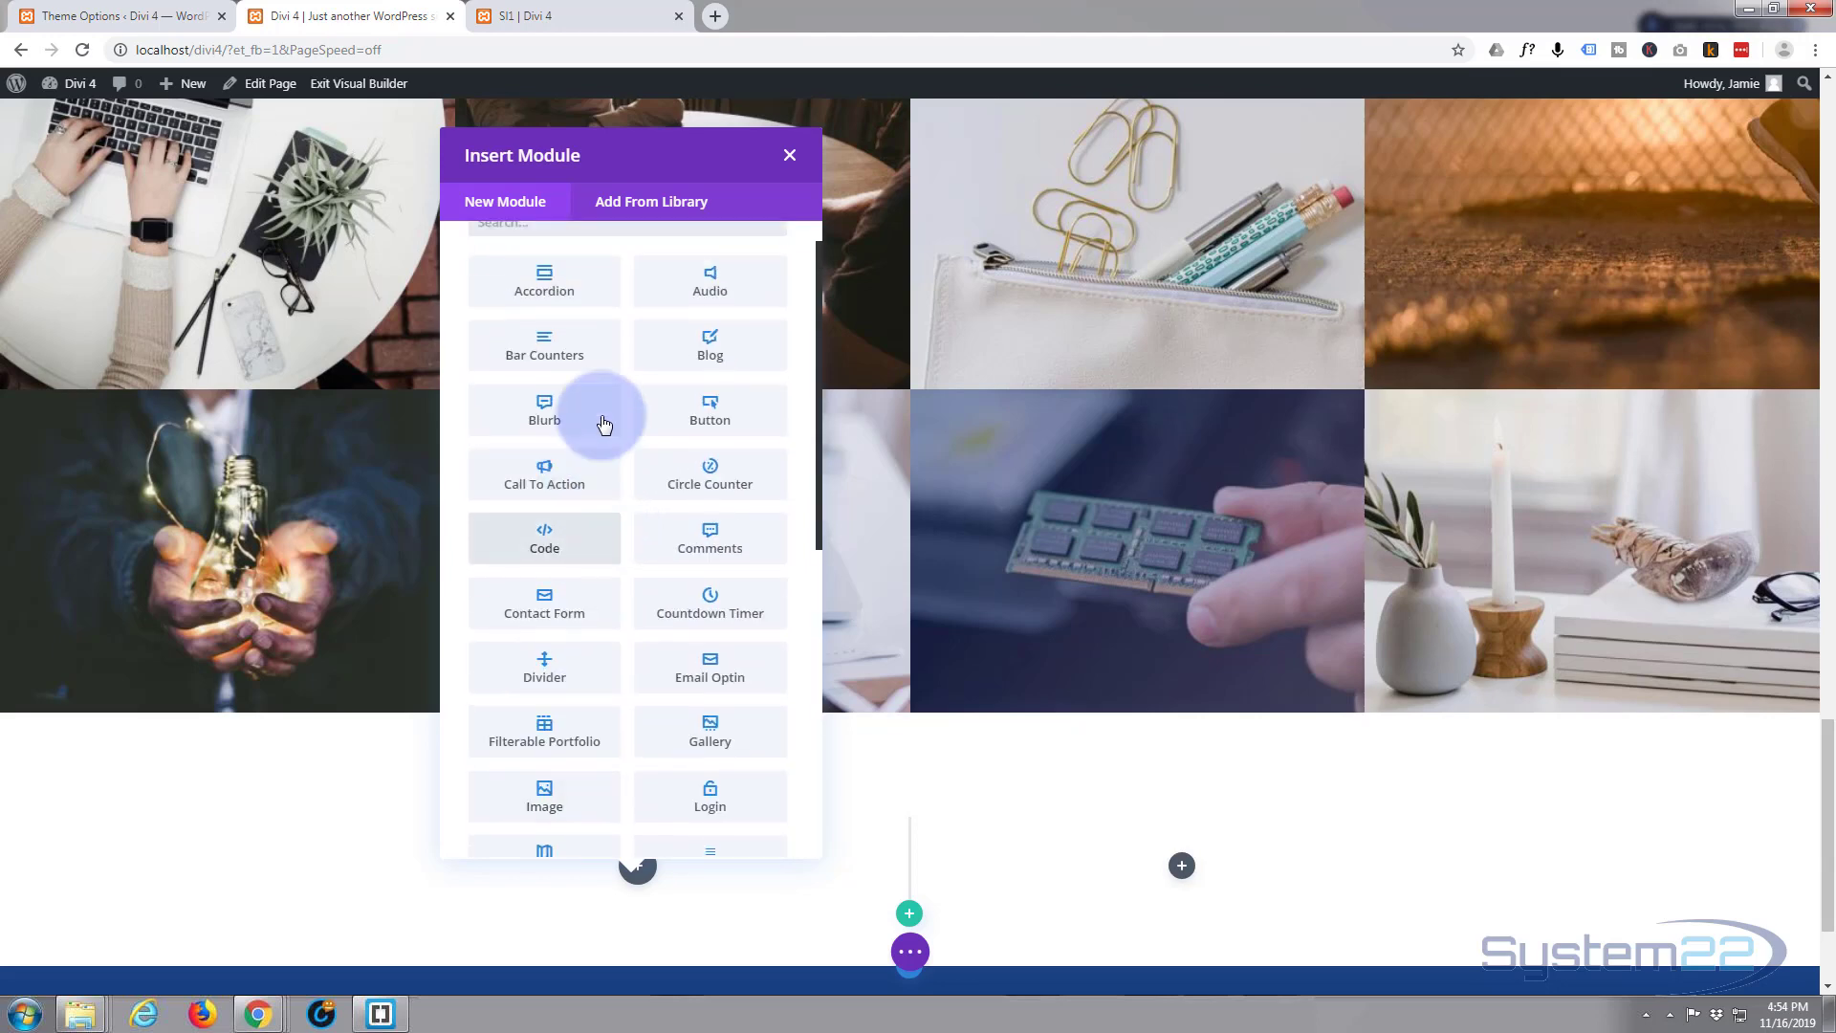
pyautogui.click(790, 158)
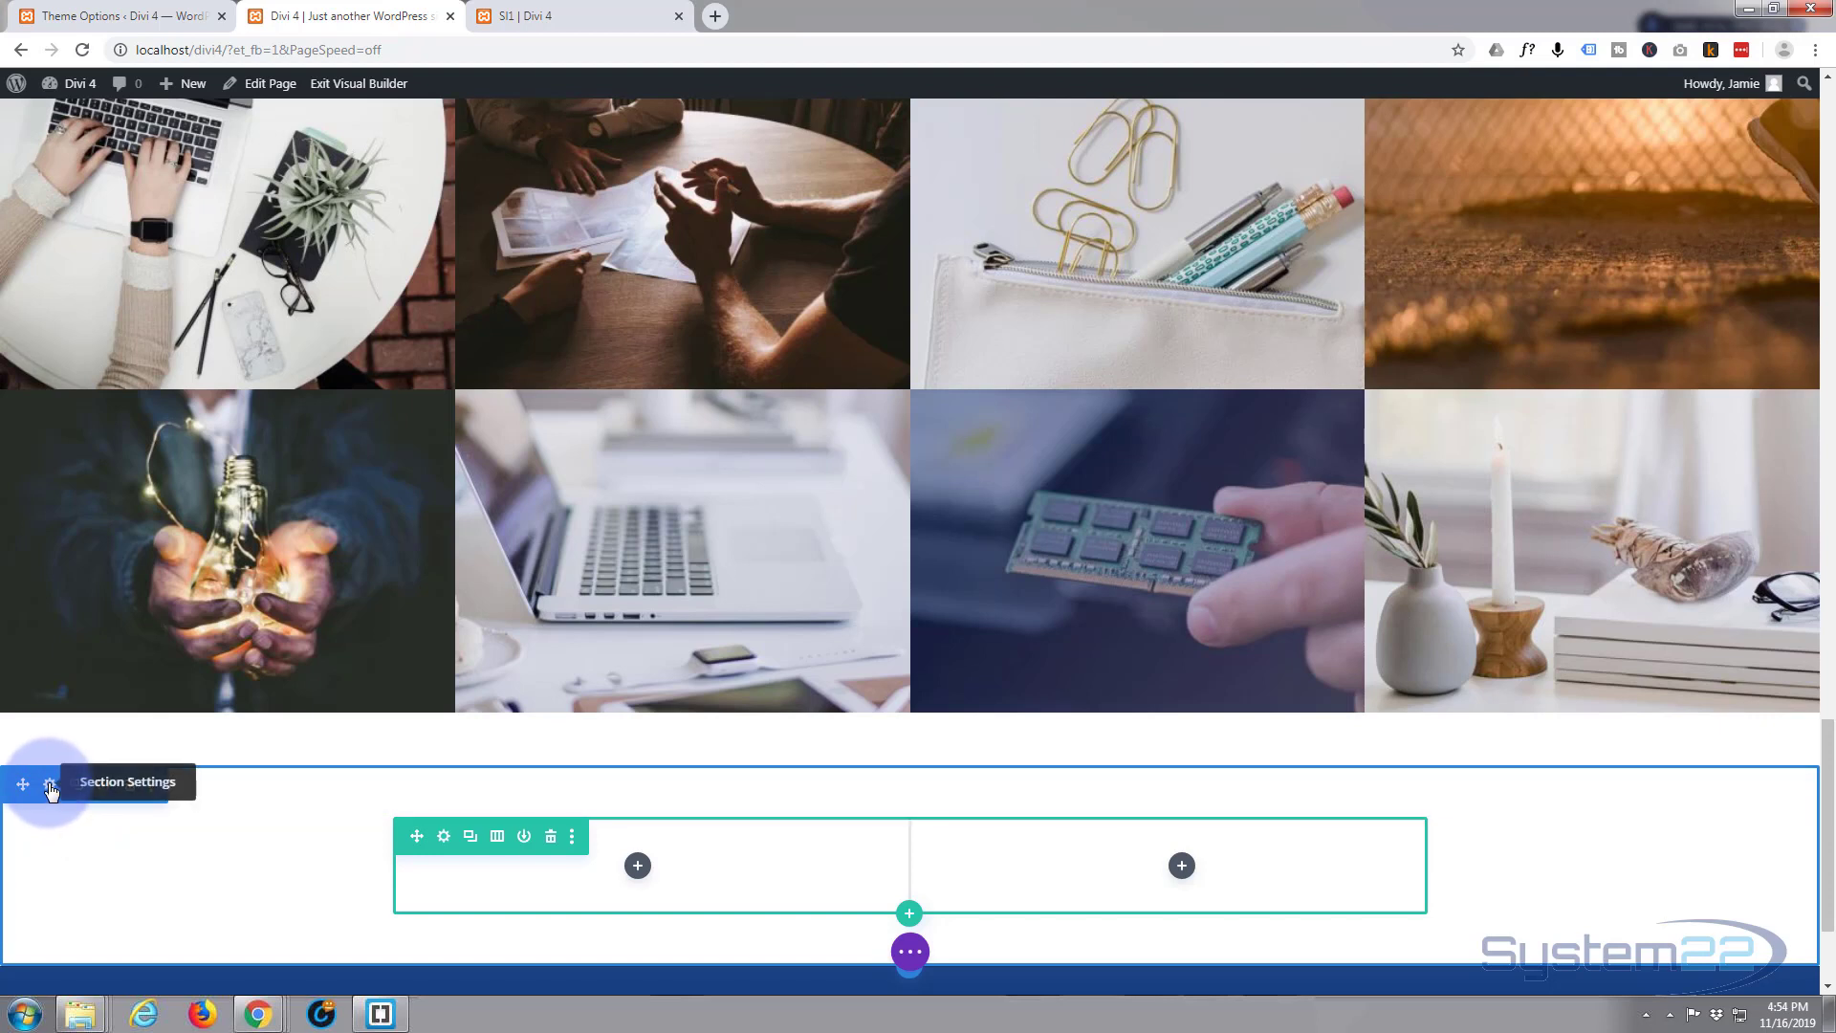
# Give the new section a #0c71c3 blue background and shrink its top padding to close the gap.
pyautogui.click(49, 785)
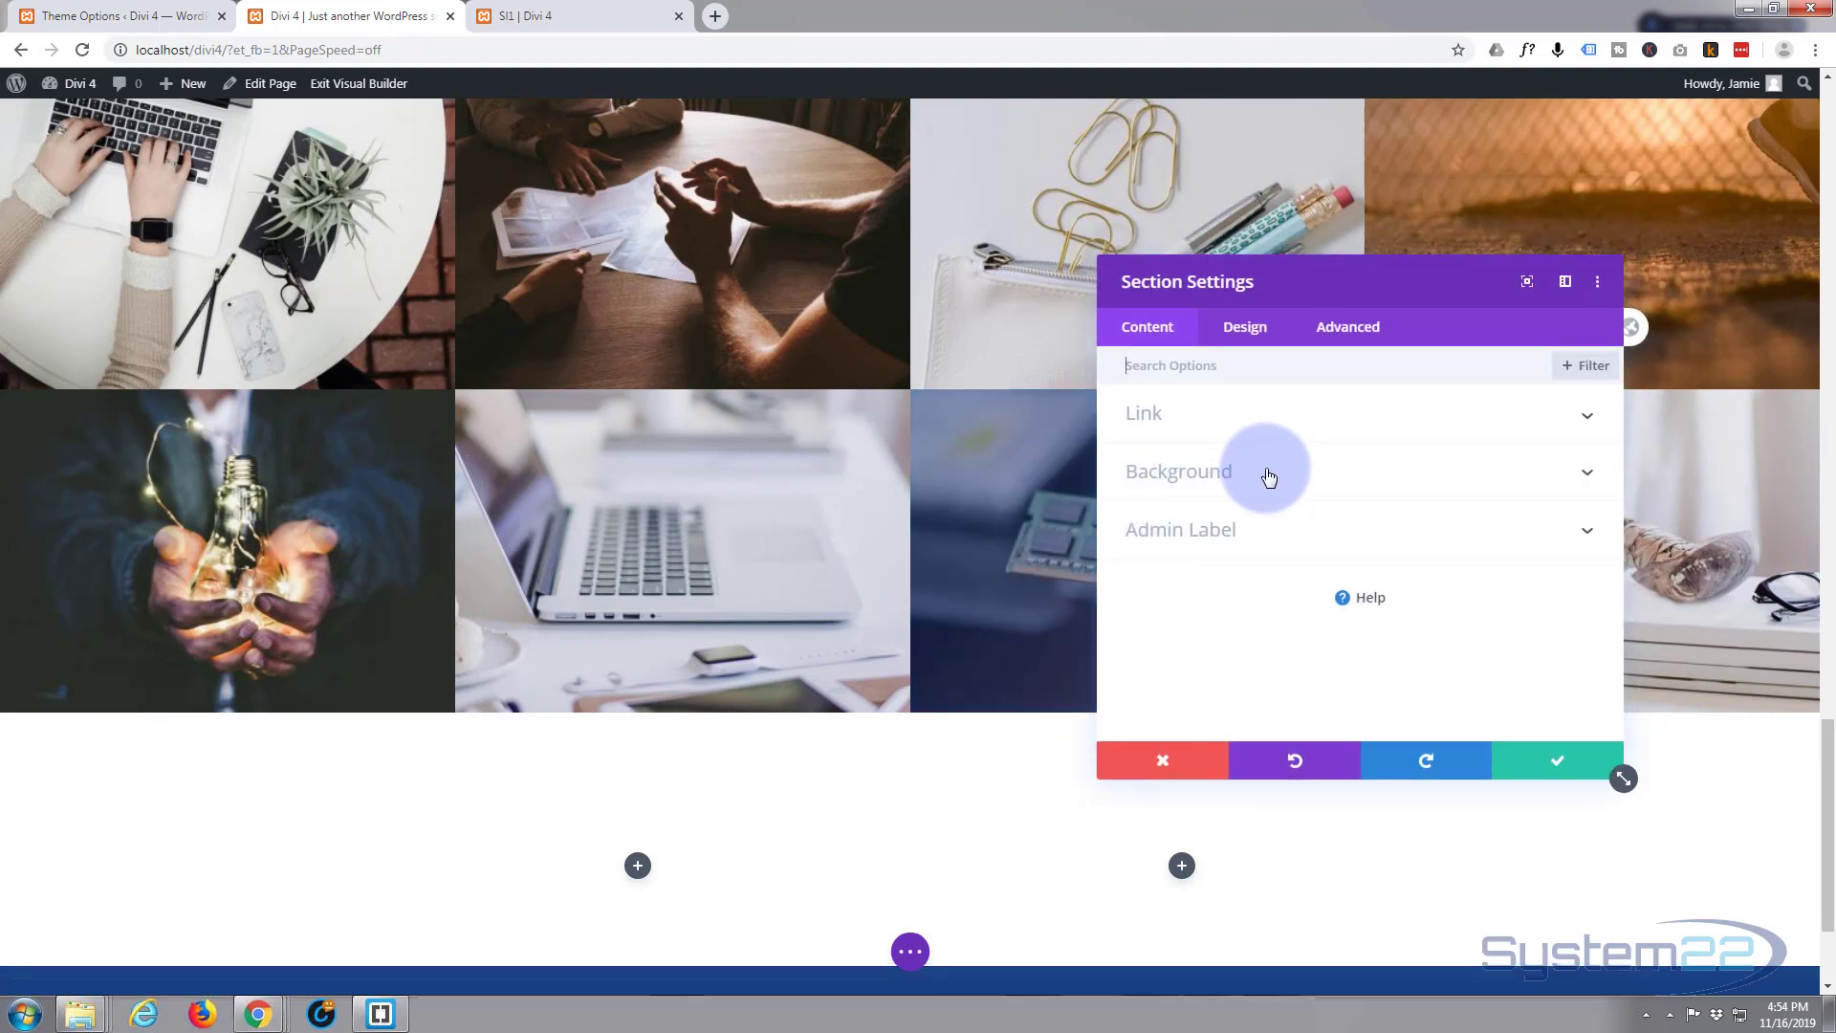
pyautogui.click(1270, 478)
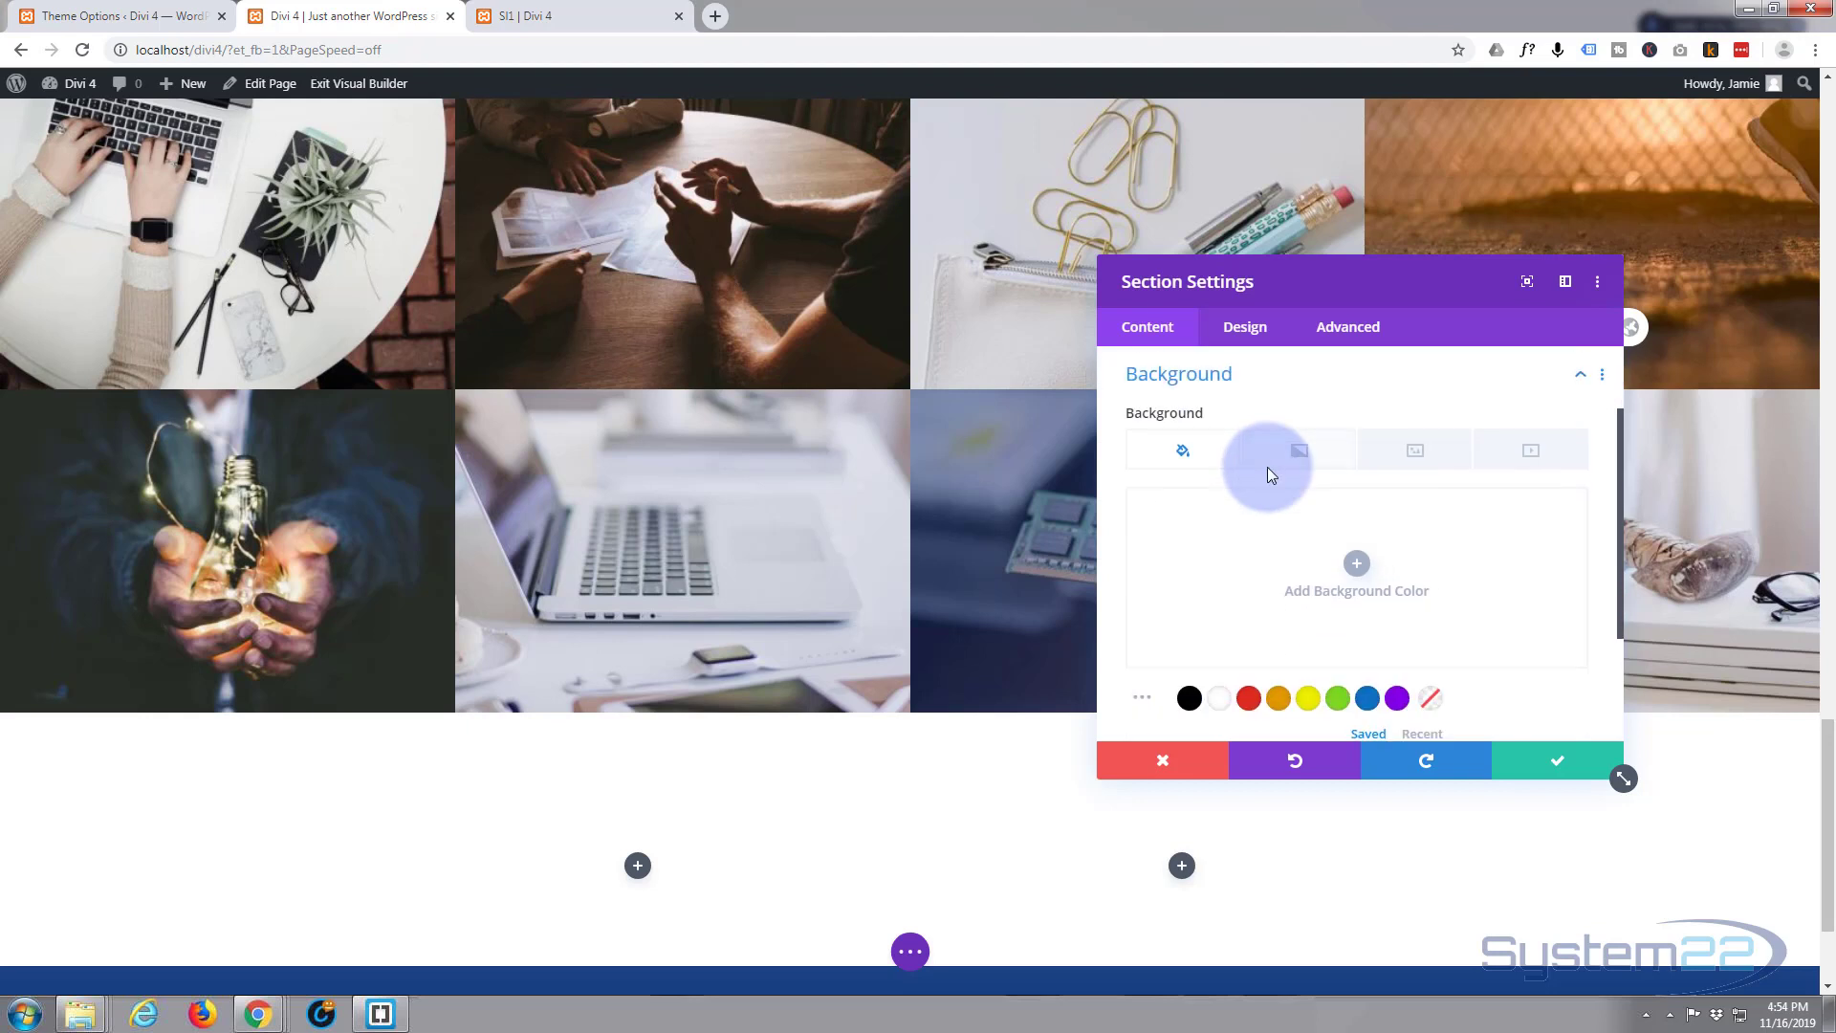
pyautogui.click(1369, 703)
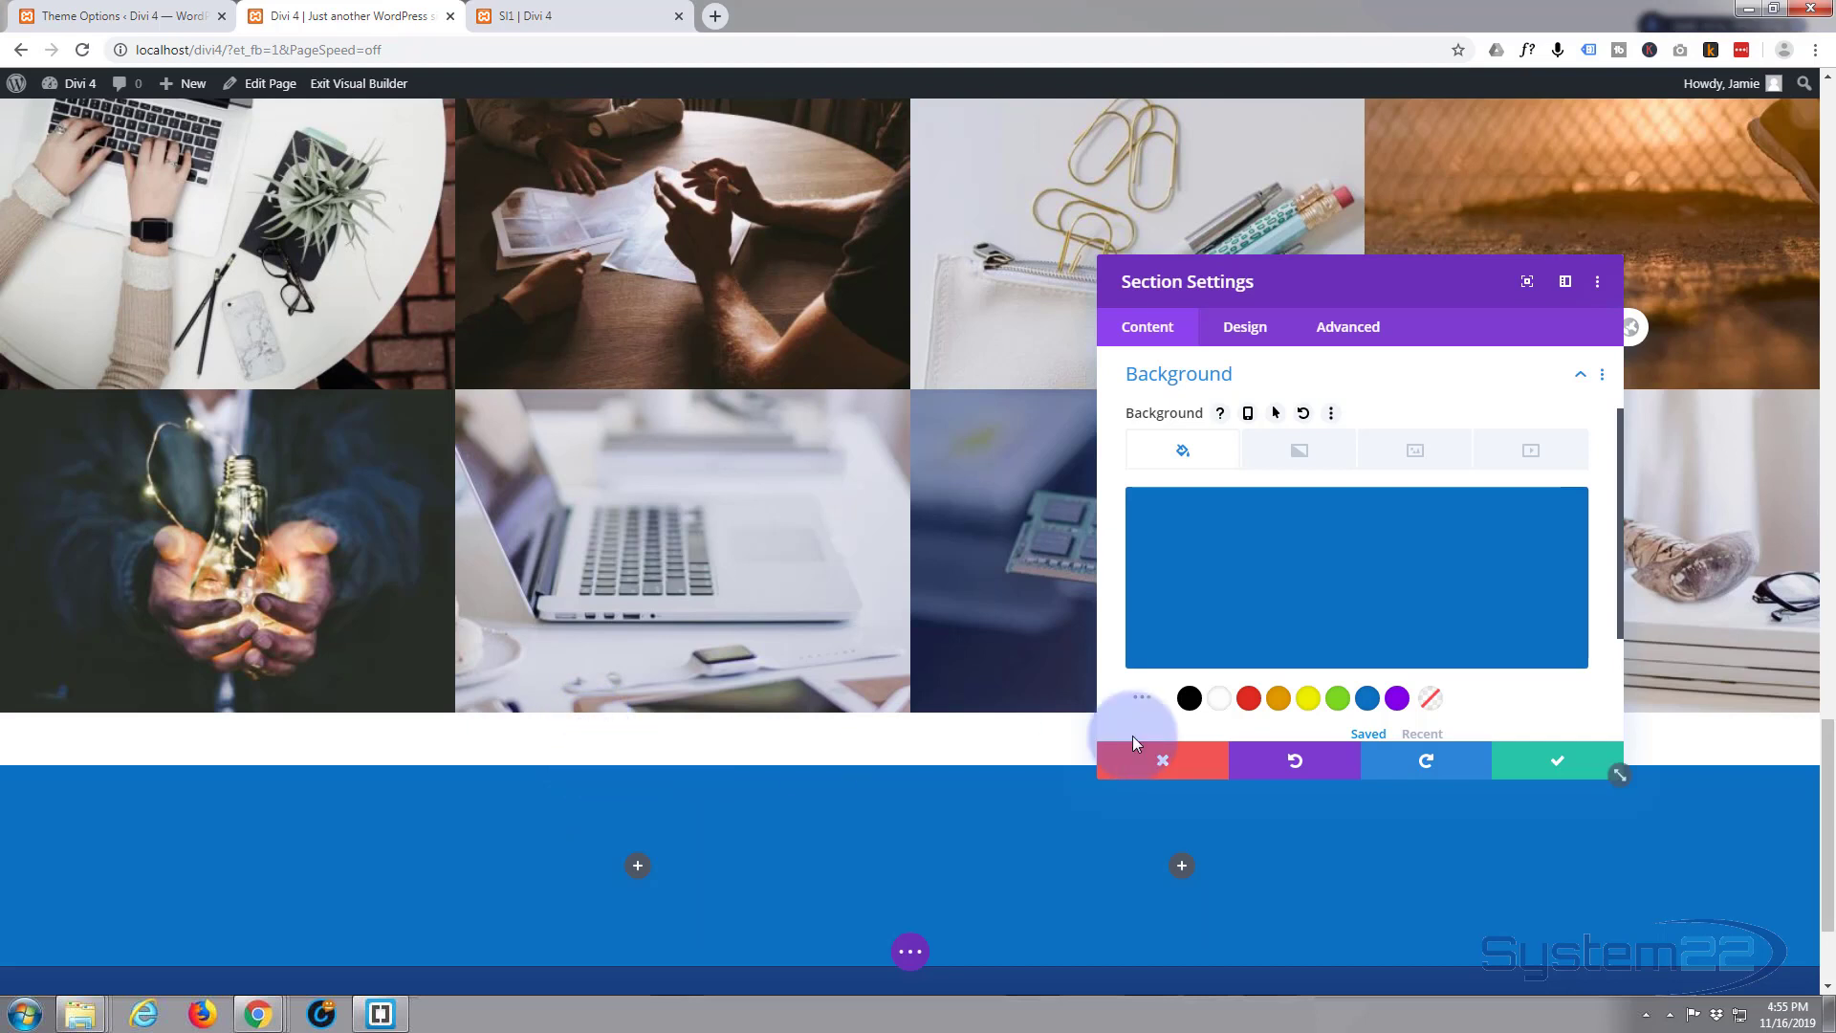
pyautogui.click(1542, 760)
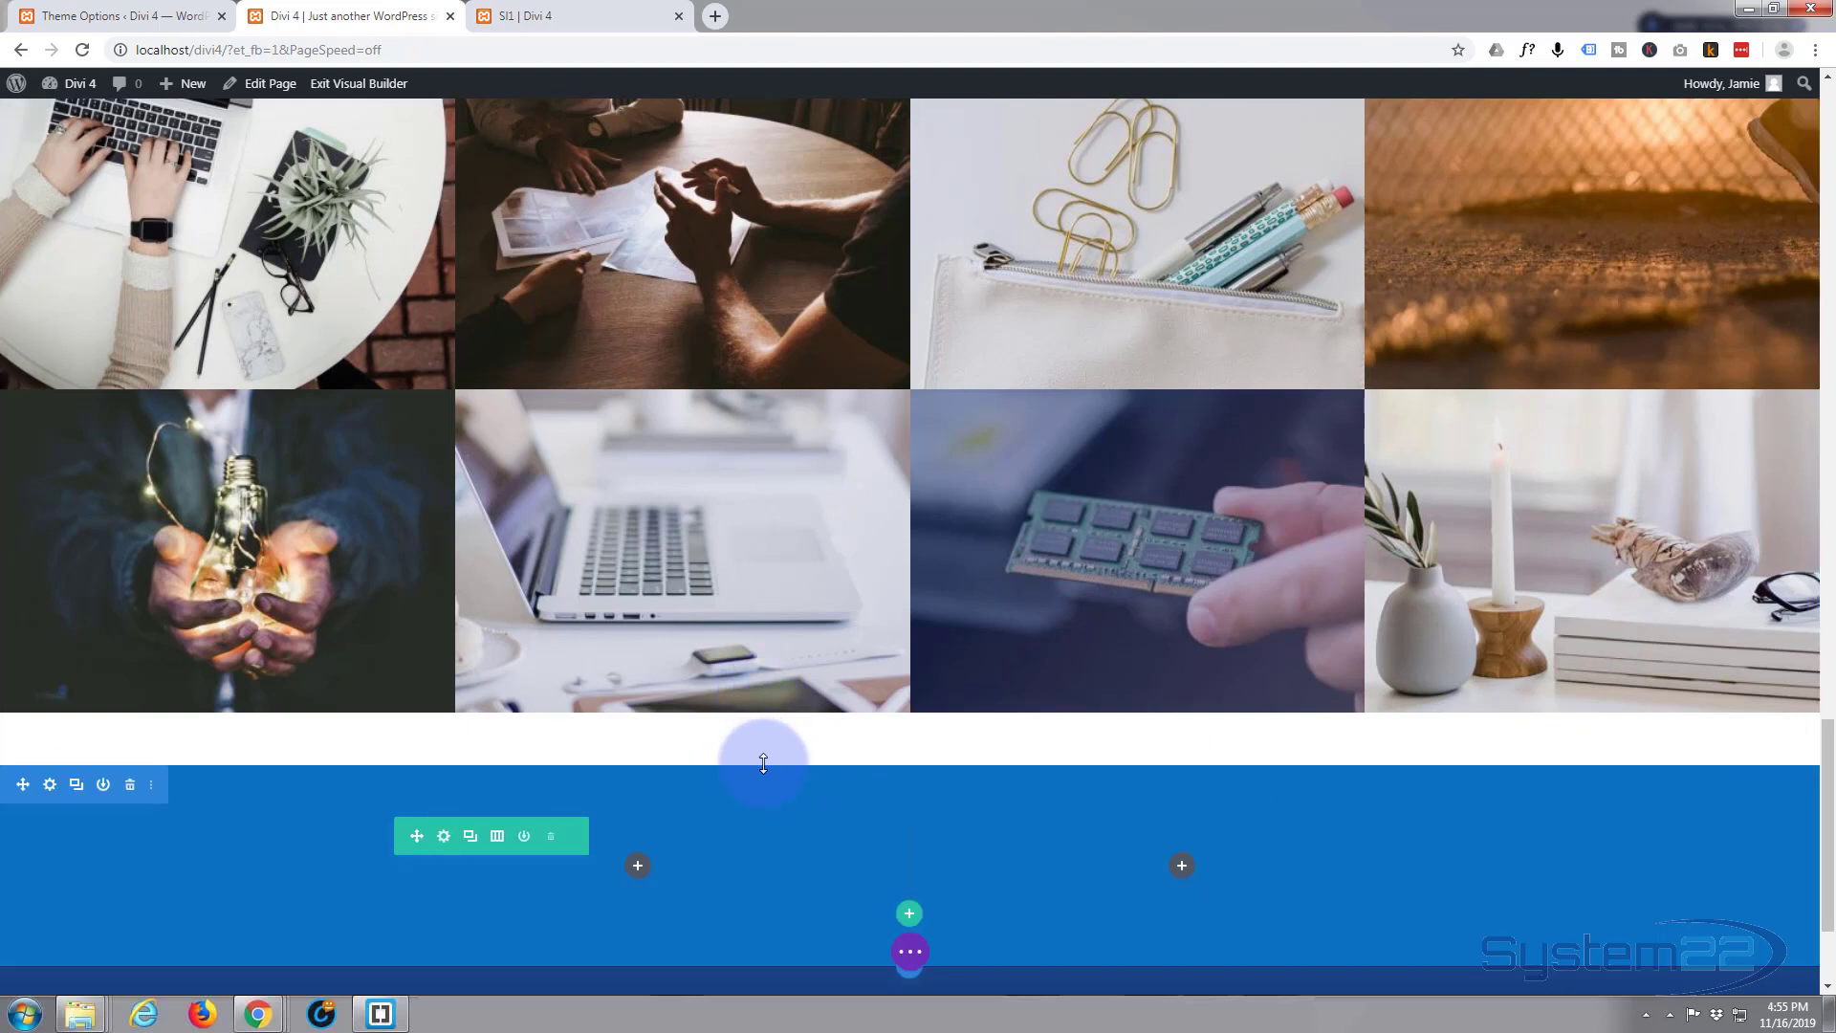
pyautogui.moveTo(763, 762); pyautogui.dragTo(763, 713)
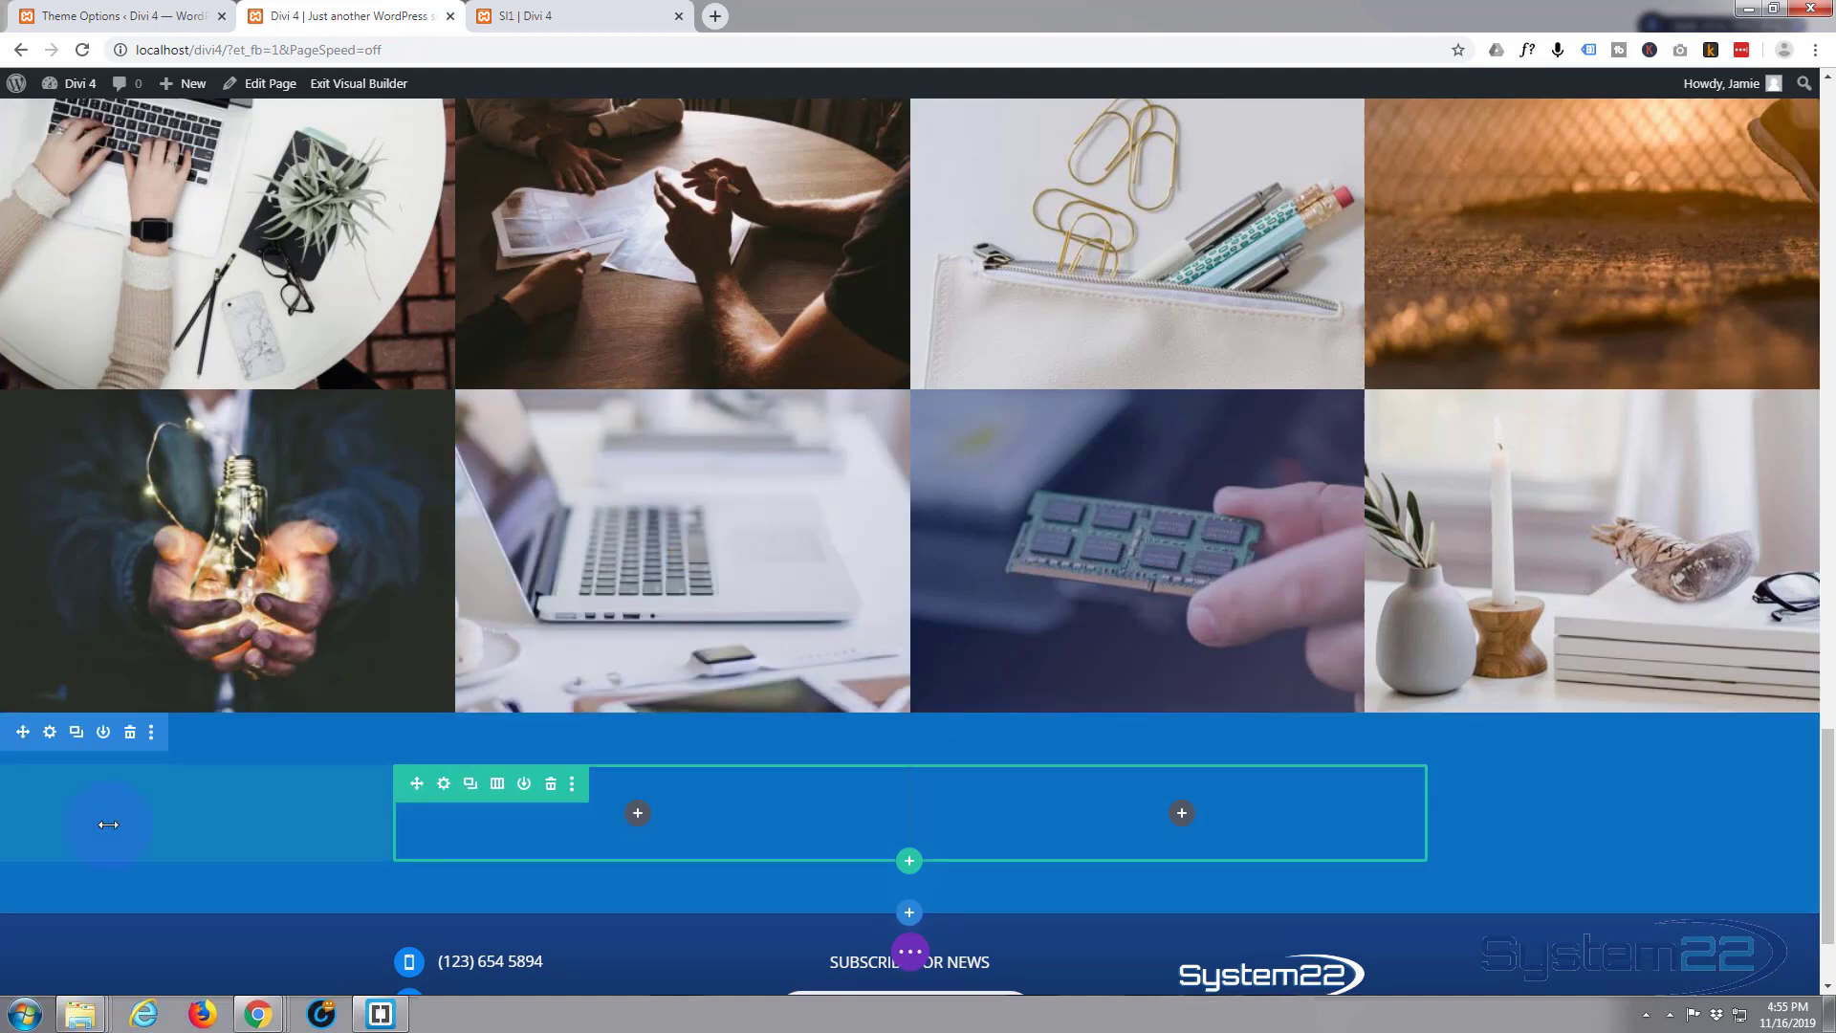
pyautogui.scroll(-2, 267, 540)
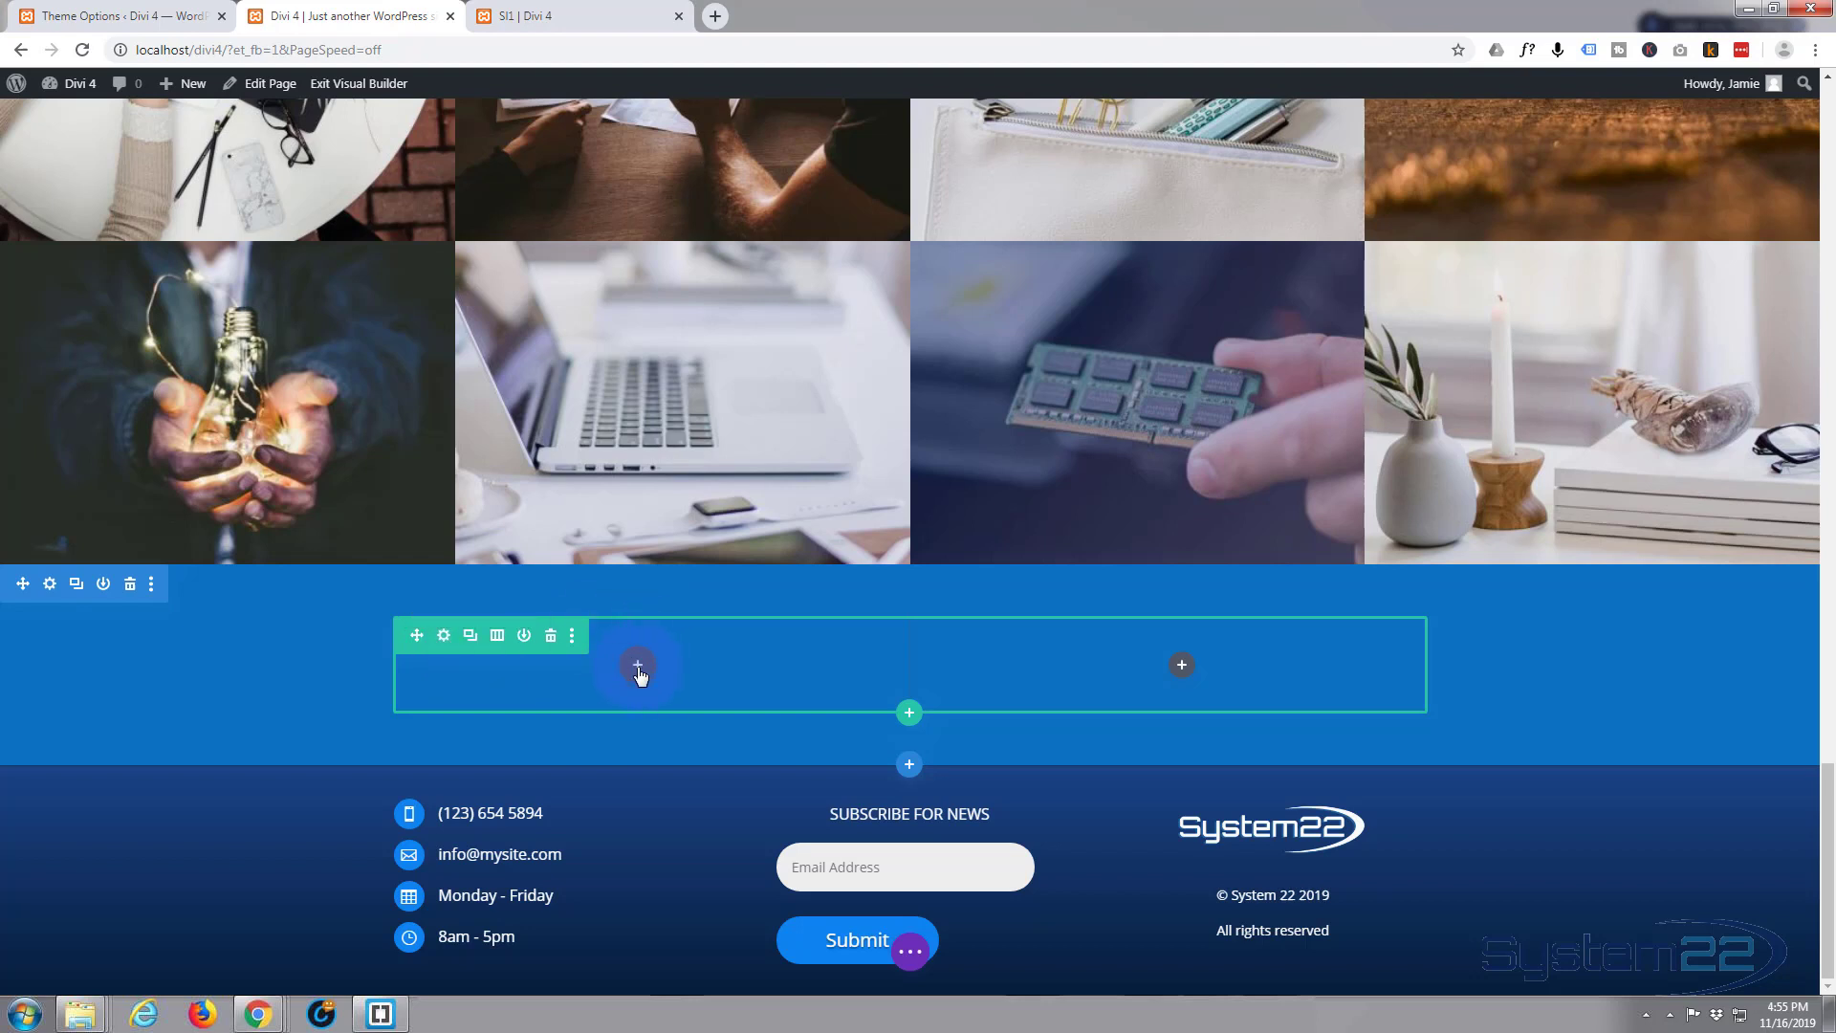
# Add a Blurb module to the left column with the title 'Subscribe for tech tips'.
pyautogui.click(638, 666)
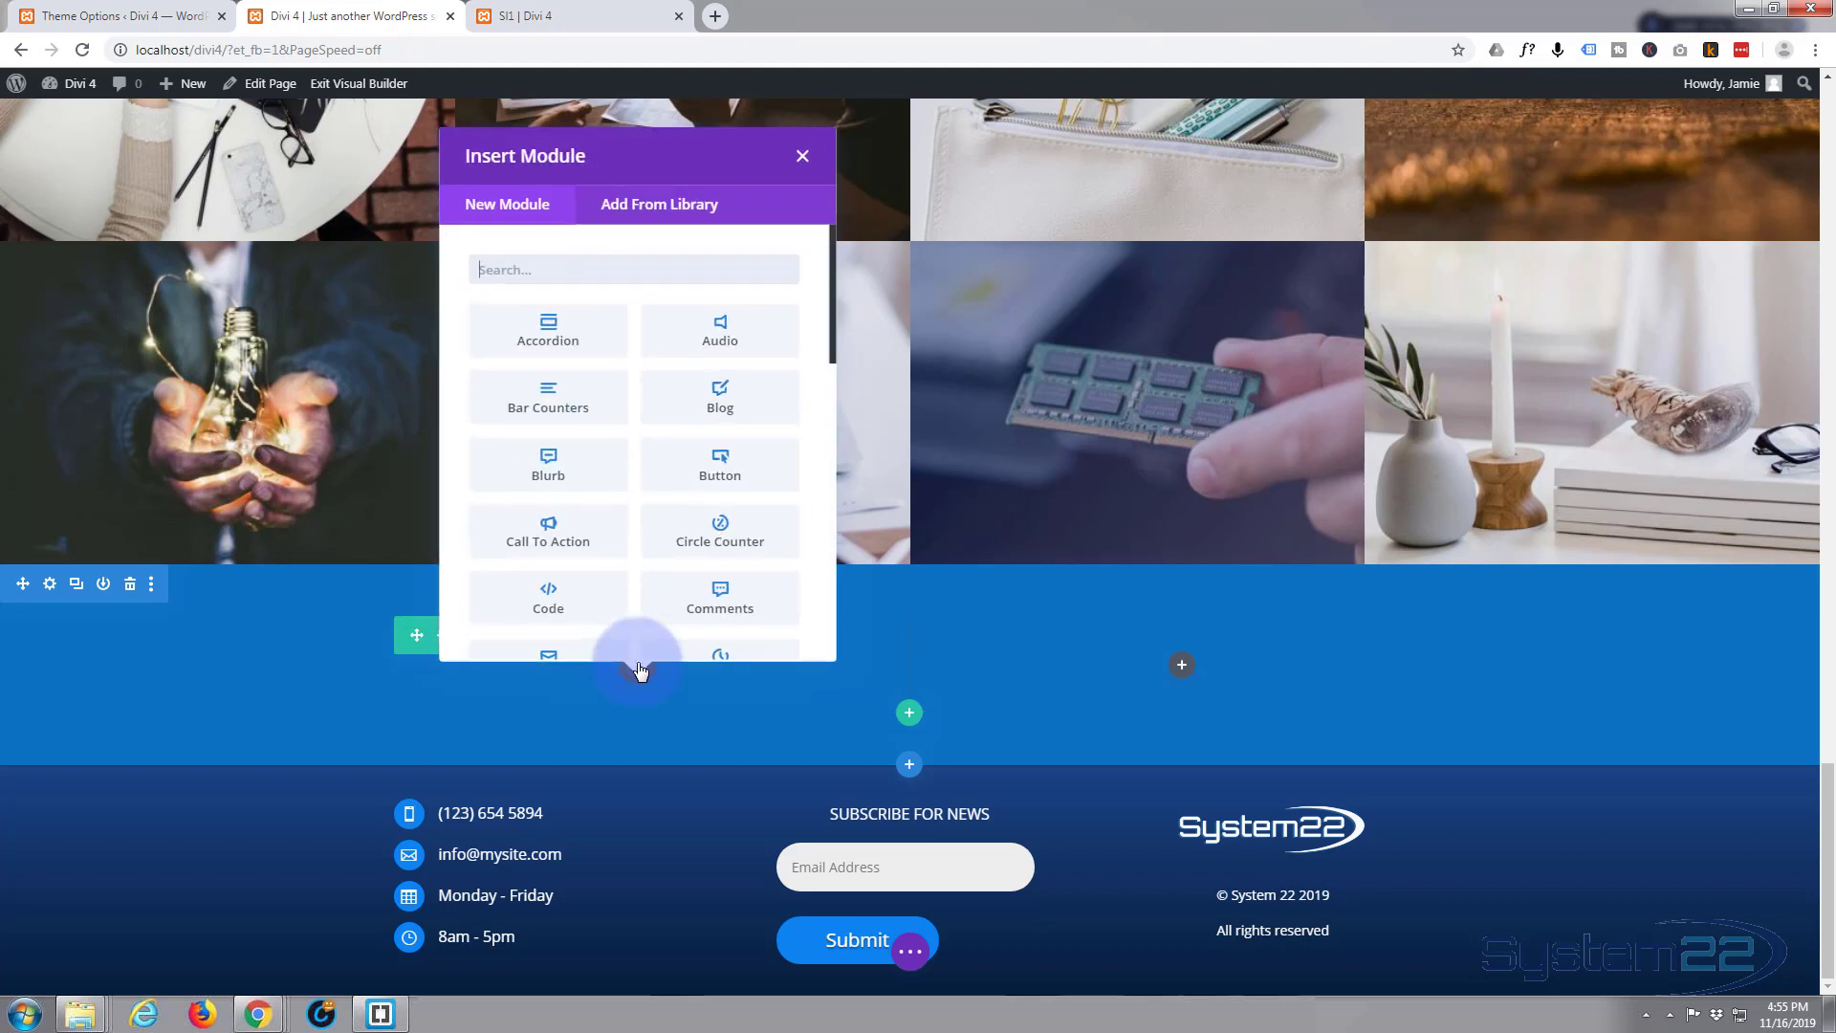
pyautogui.click(564, 459)
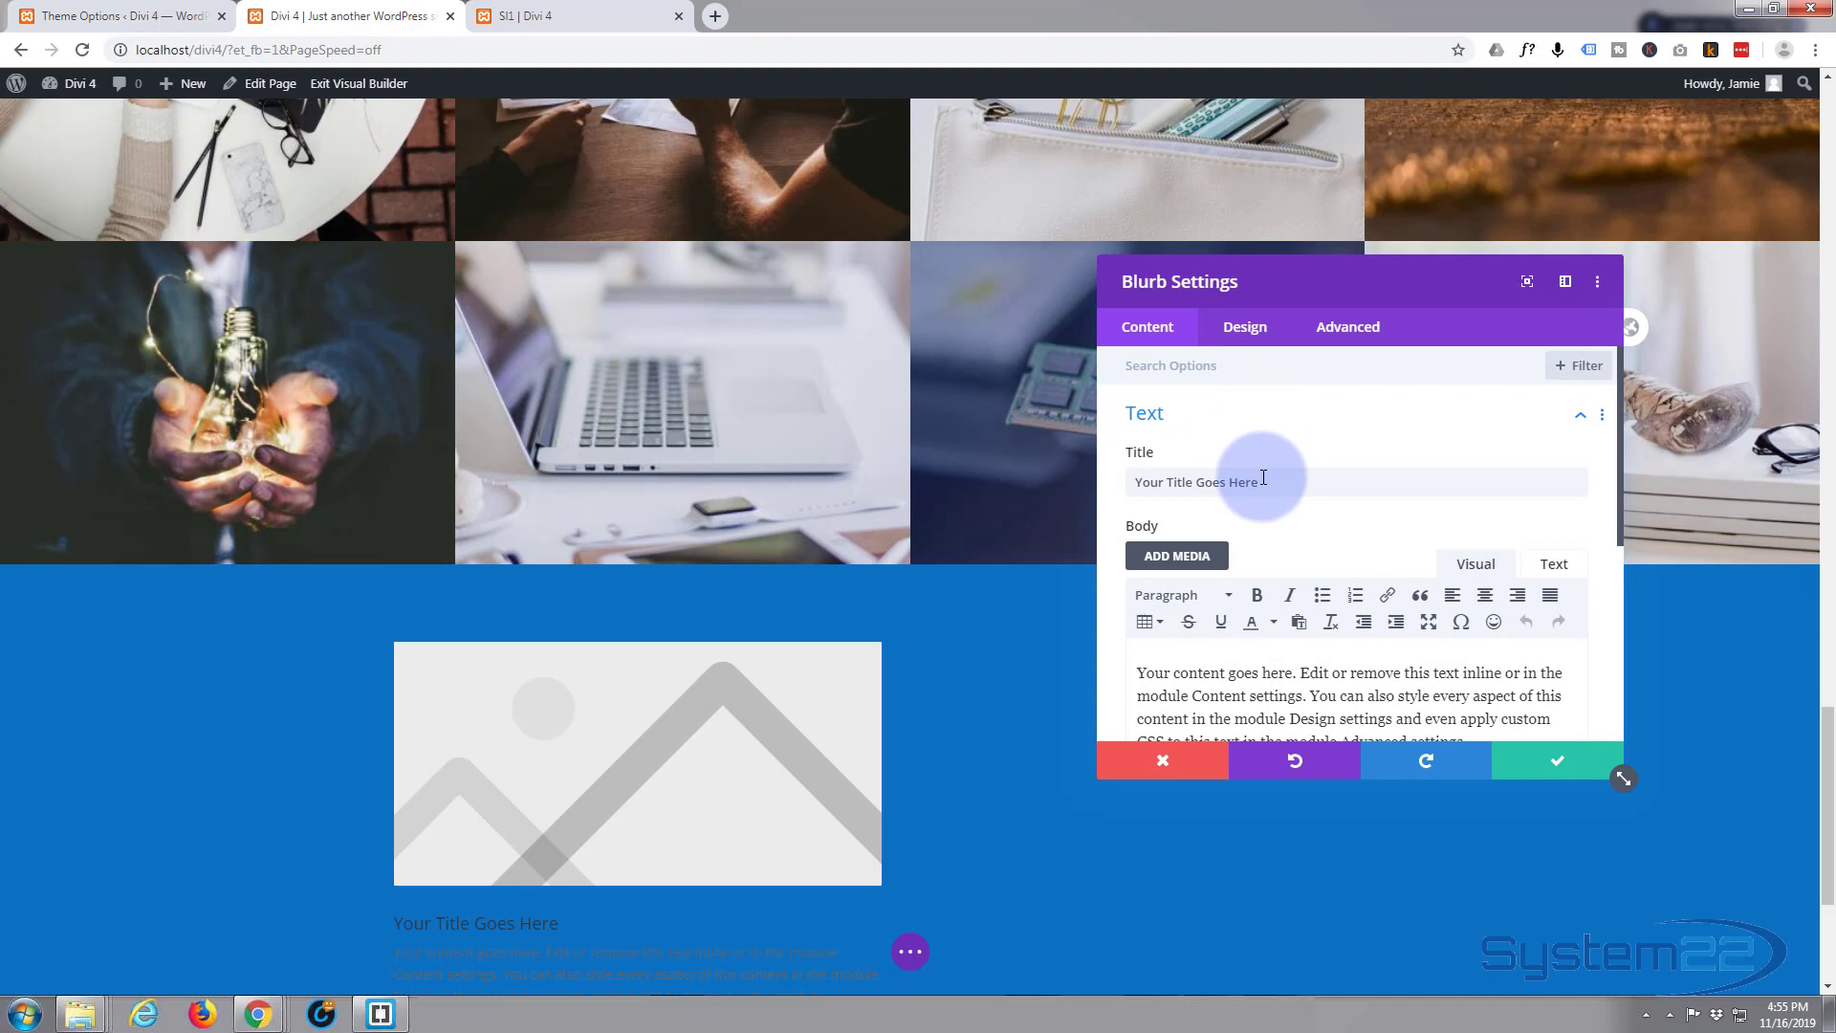
pyautogui.moveTo(1262, 482); pyautogui.dragTo(1133, 484)
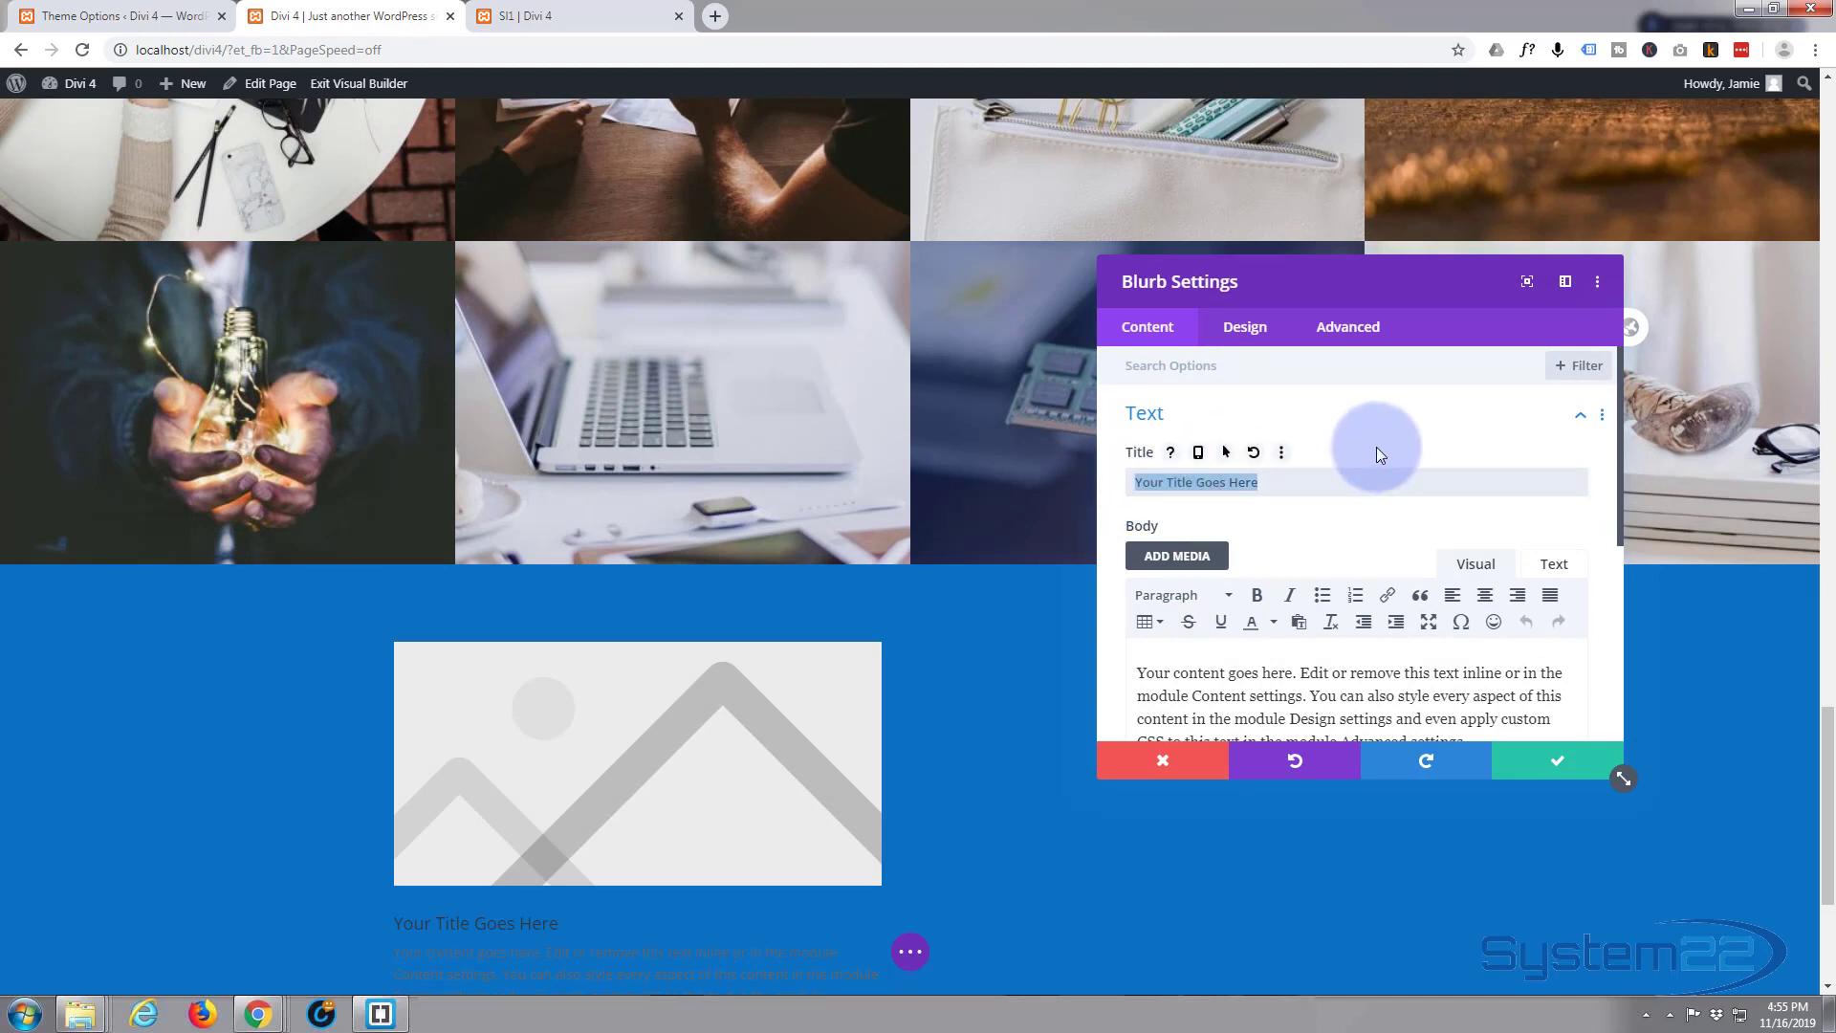
pyautogui.write('Sub')
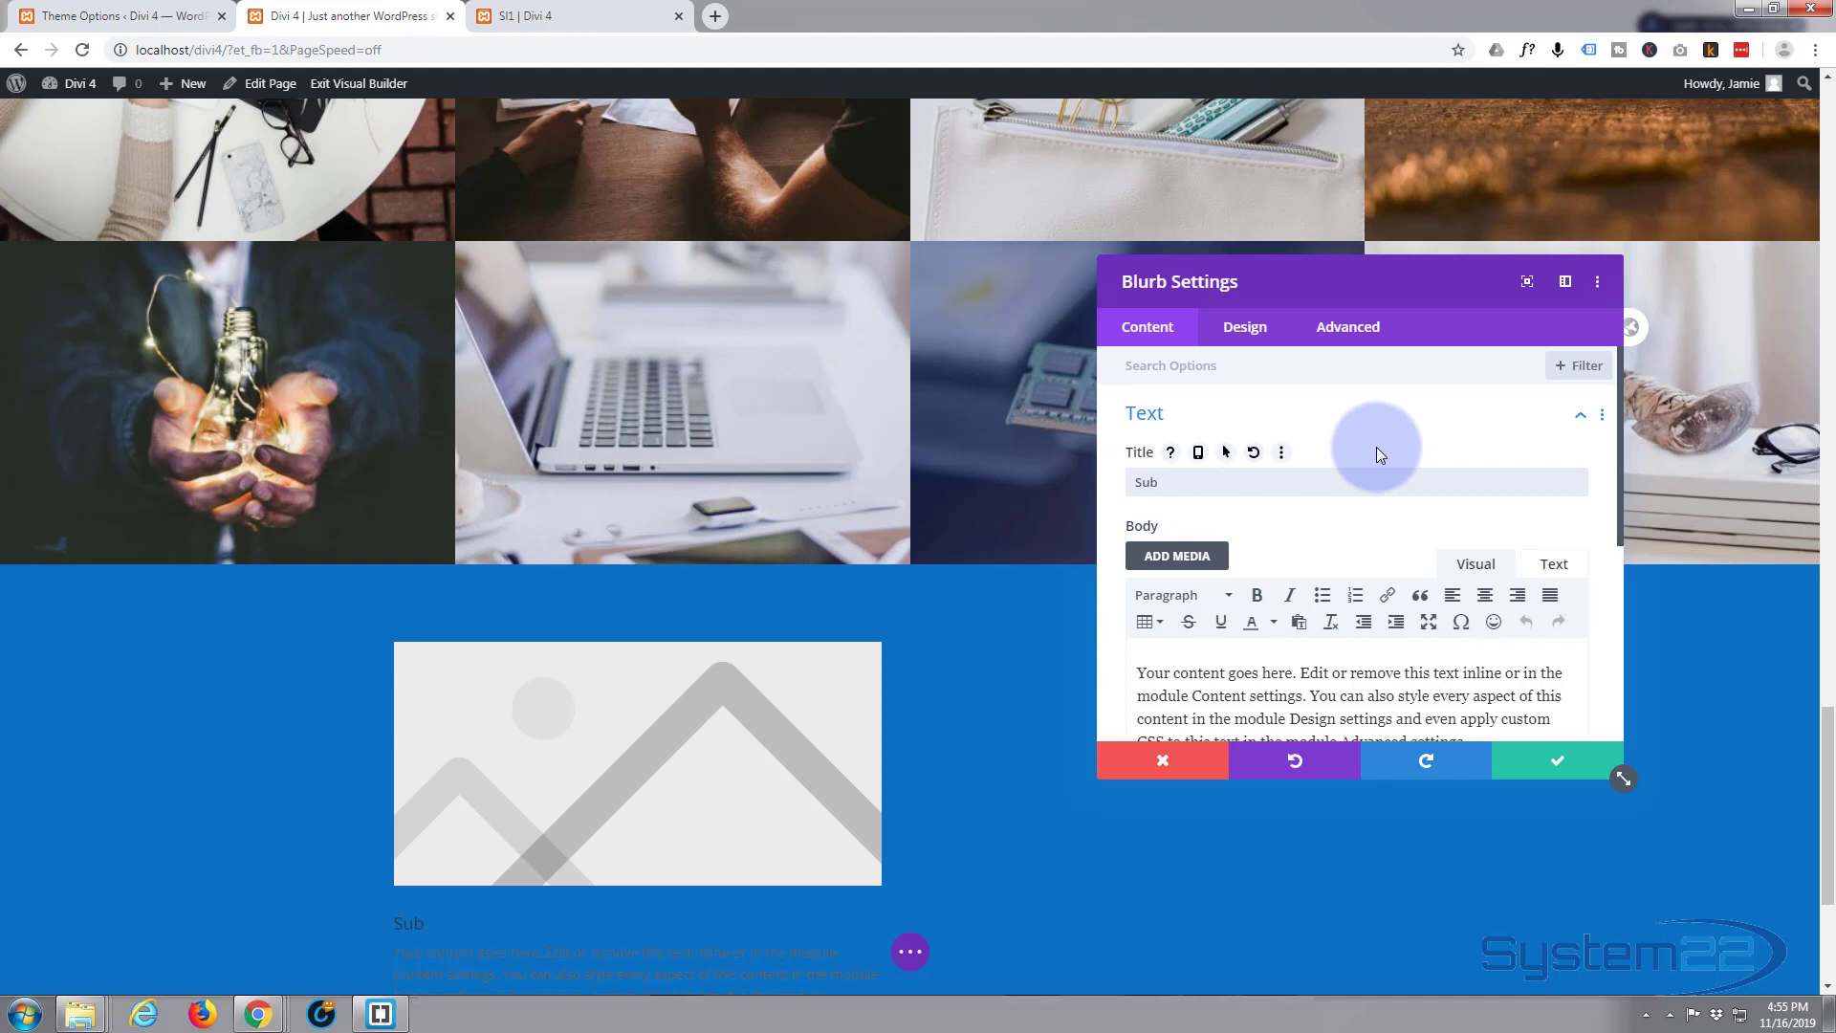
pyautogui.write('scribe for tech tips')
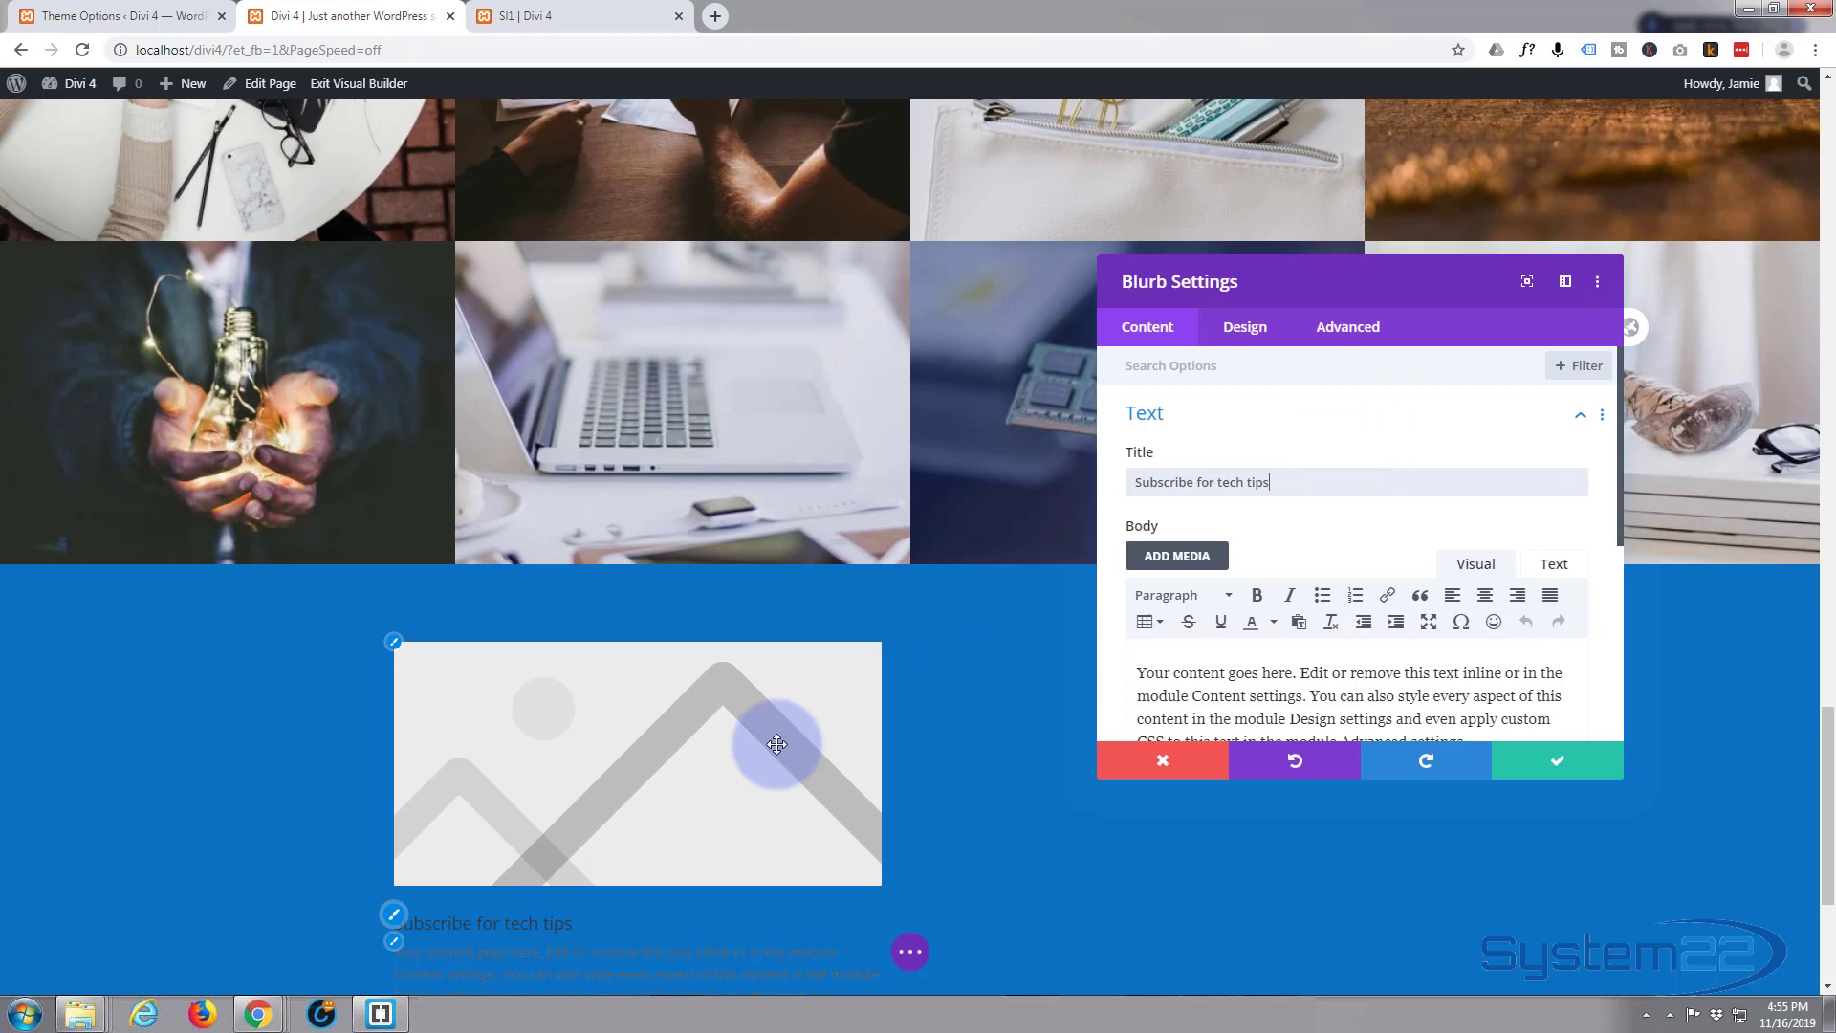
pyautogui.scroll(-2, 1261, 525)
pyautogui.scroll(-1, 1261, 526)
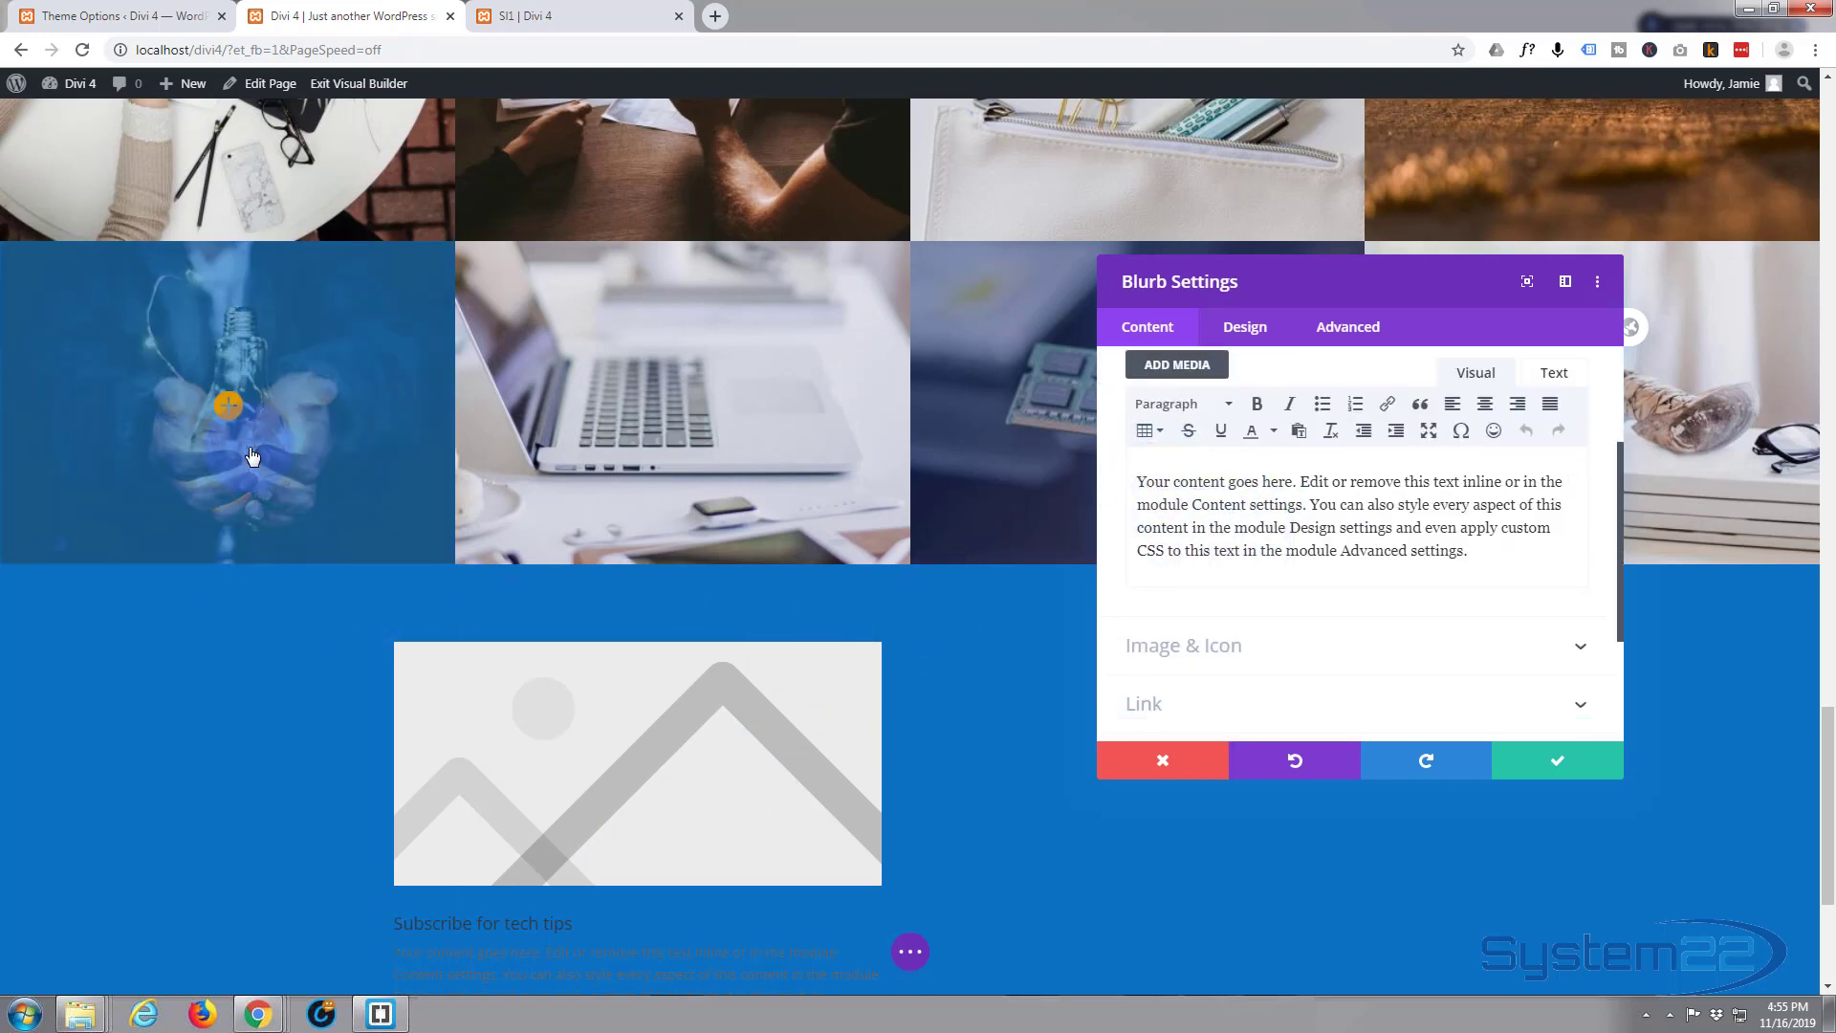
pyautogui.scroll(-4, 342, 605)
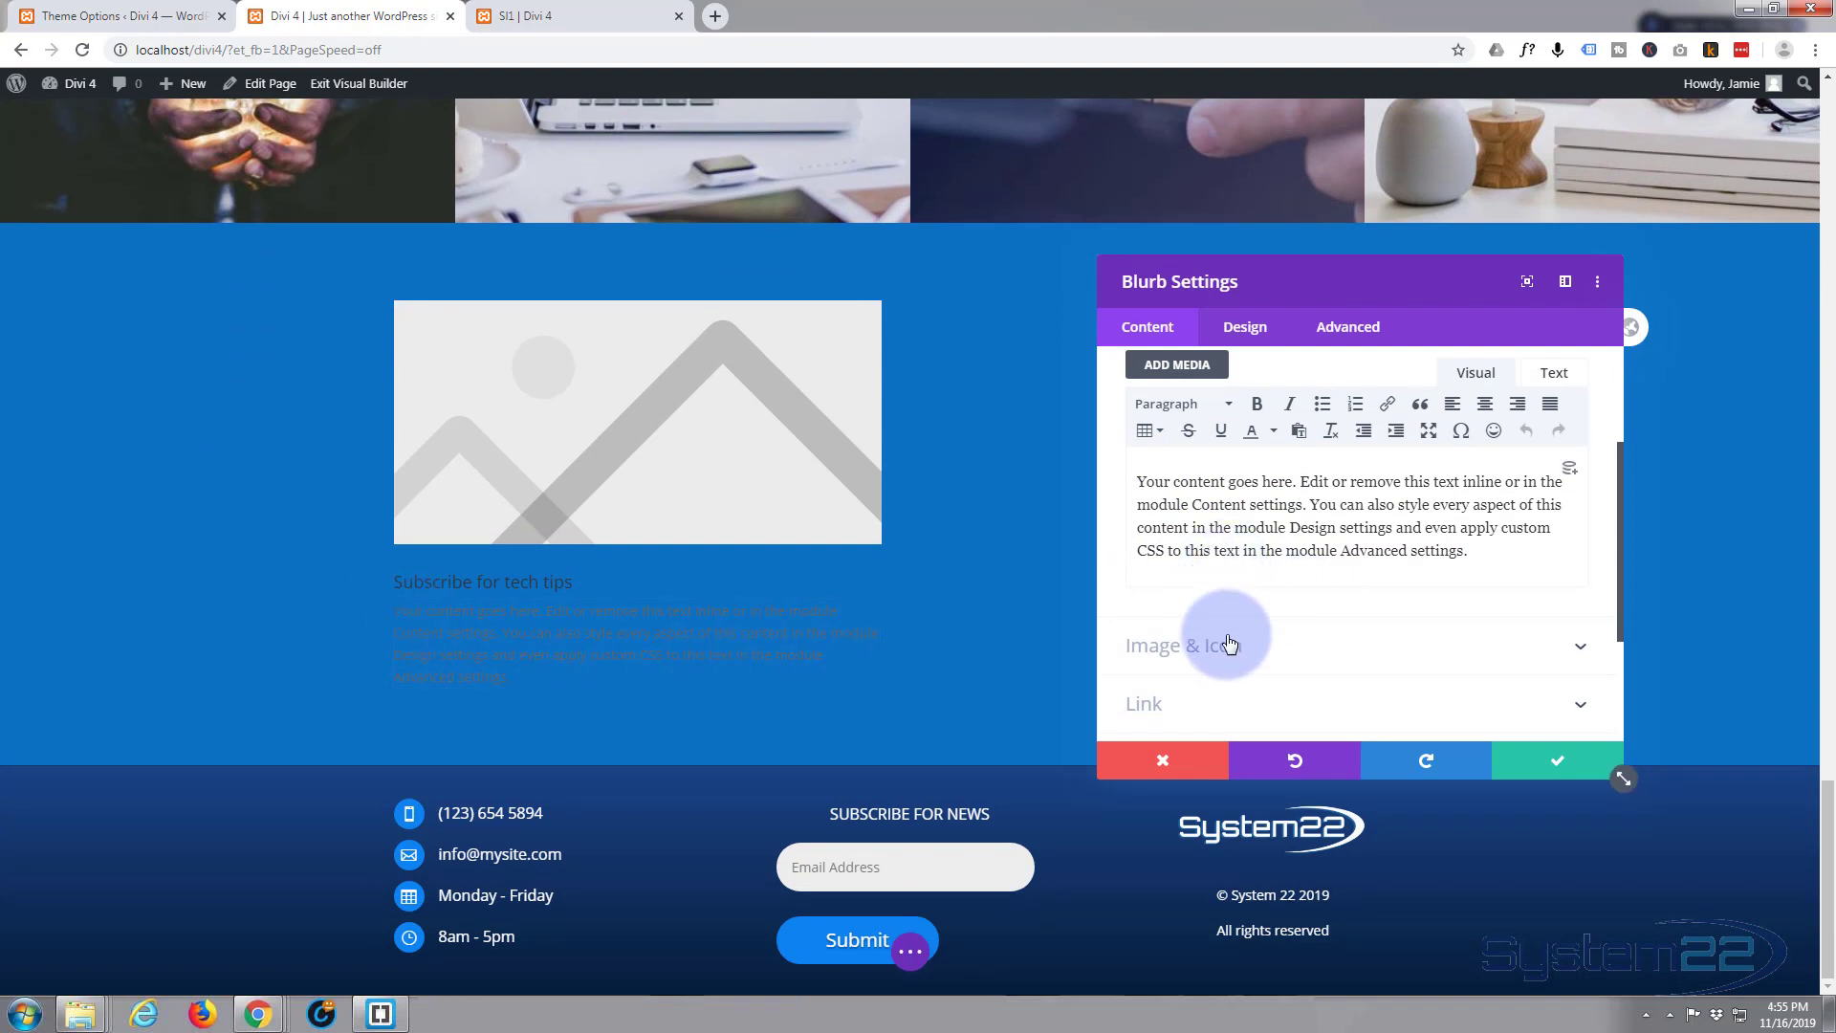
# Switch the blurb's Use Icon setting to YES and choose the envelope icon.
pyautogui.click(1289, 657)
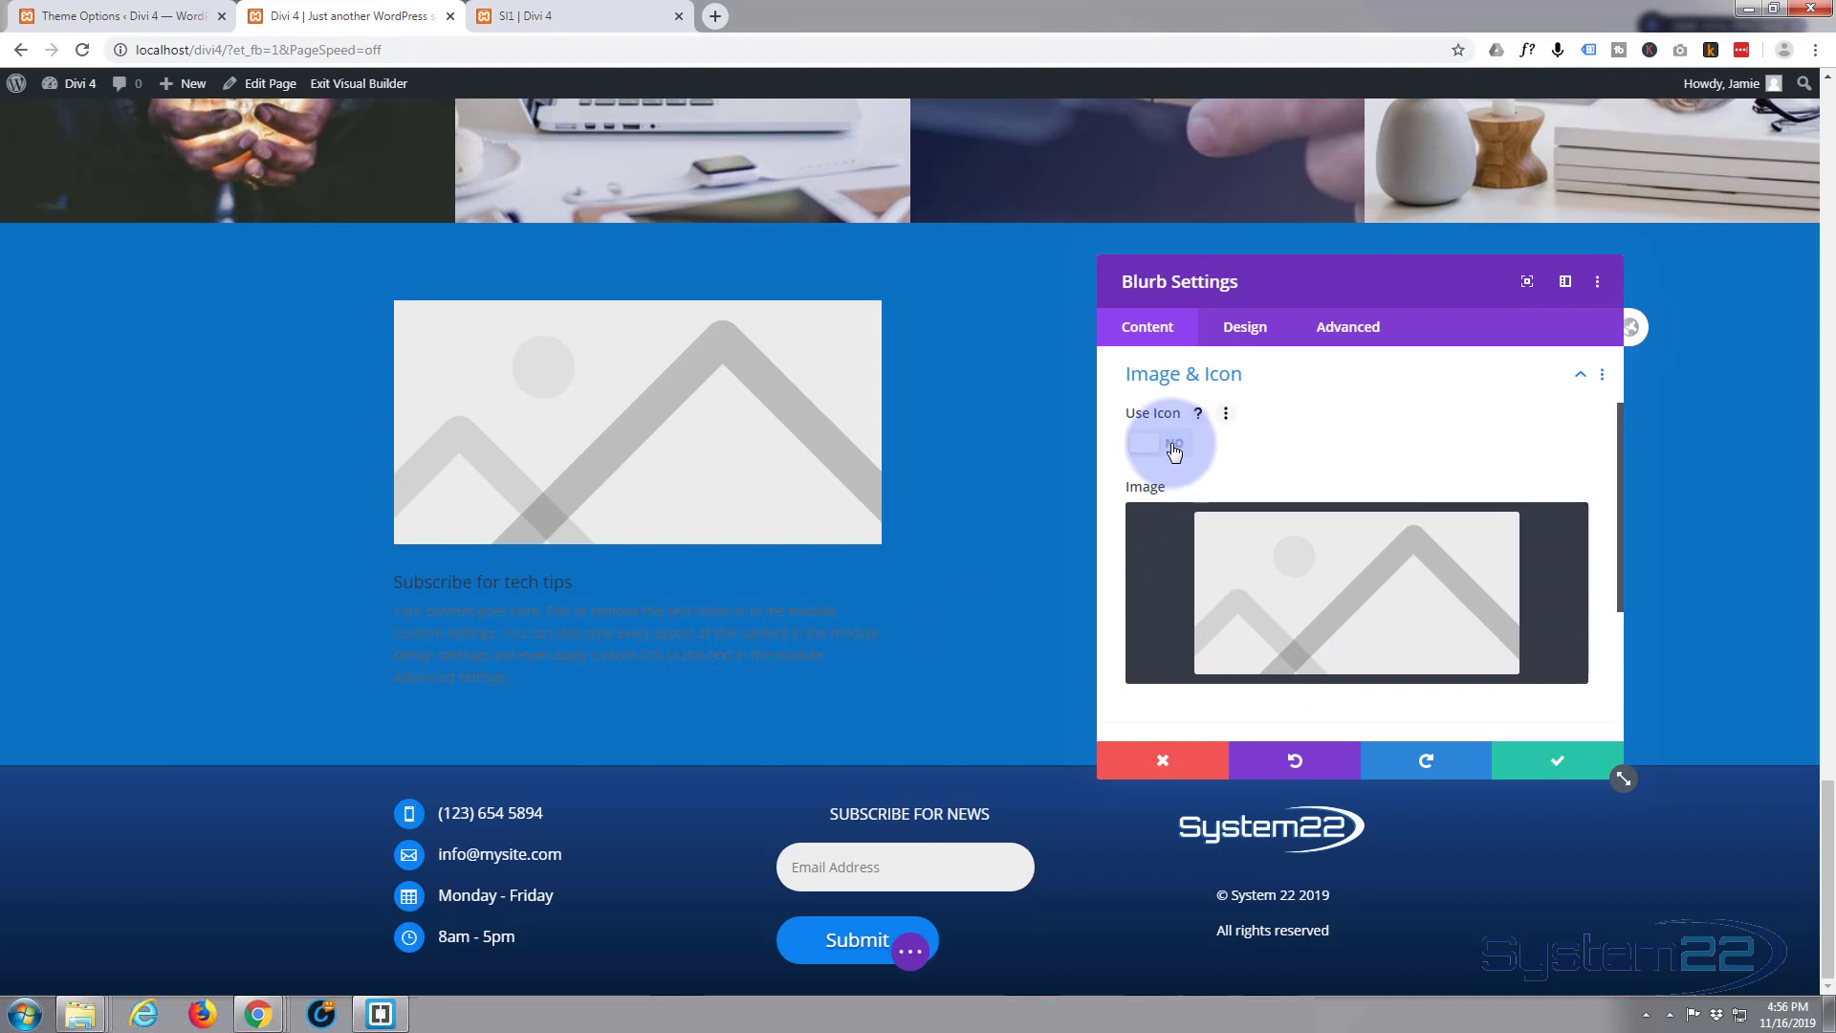
pyautogui.click(1173, 451)
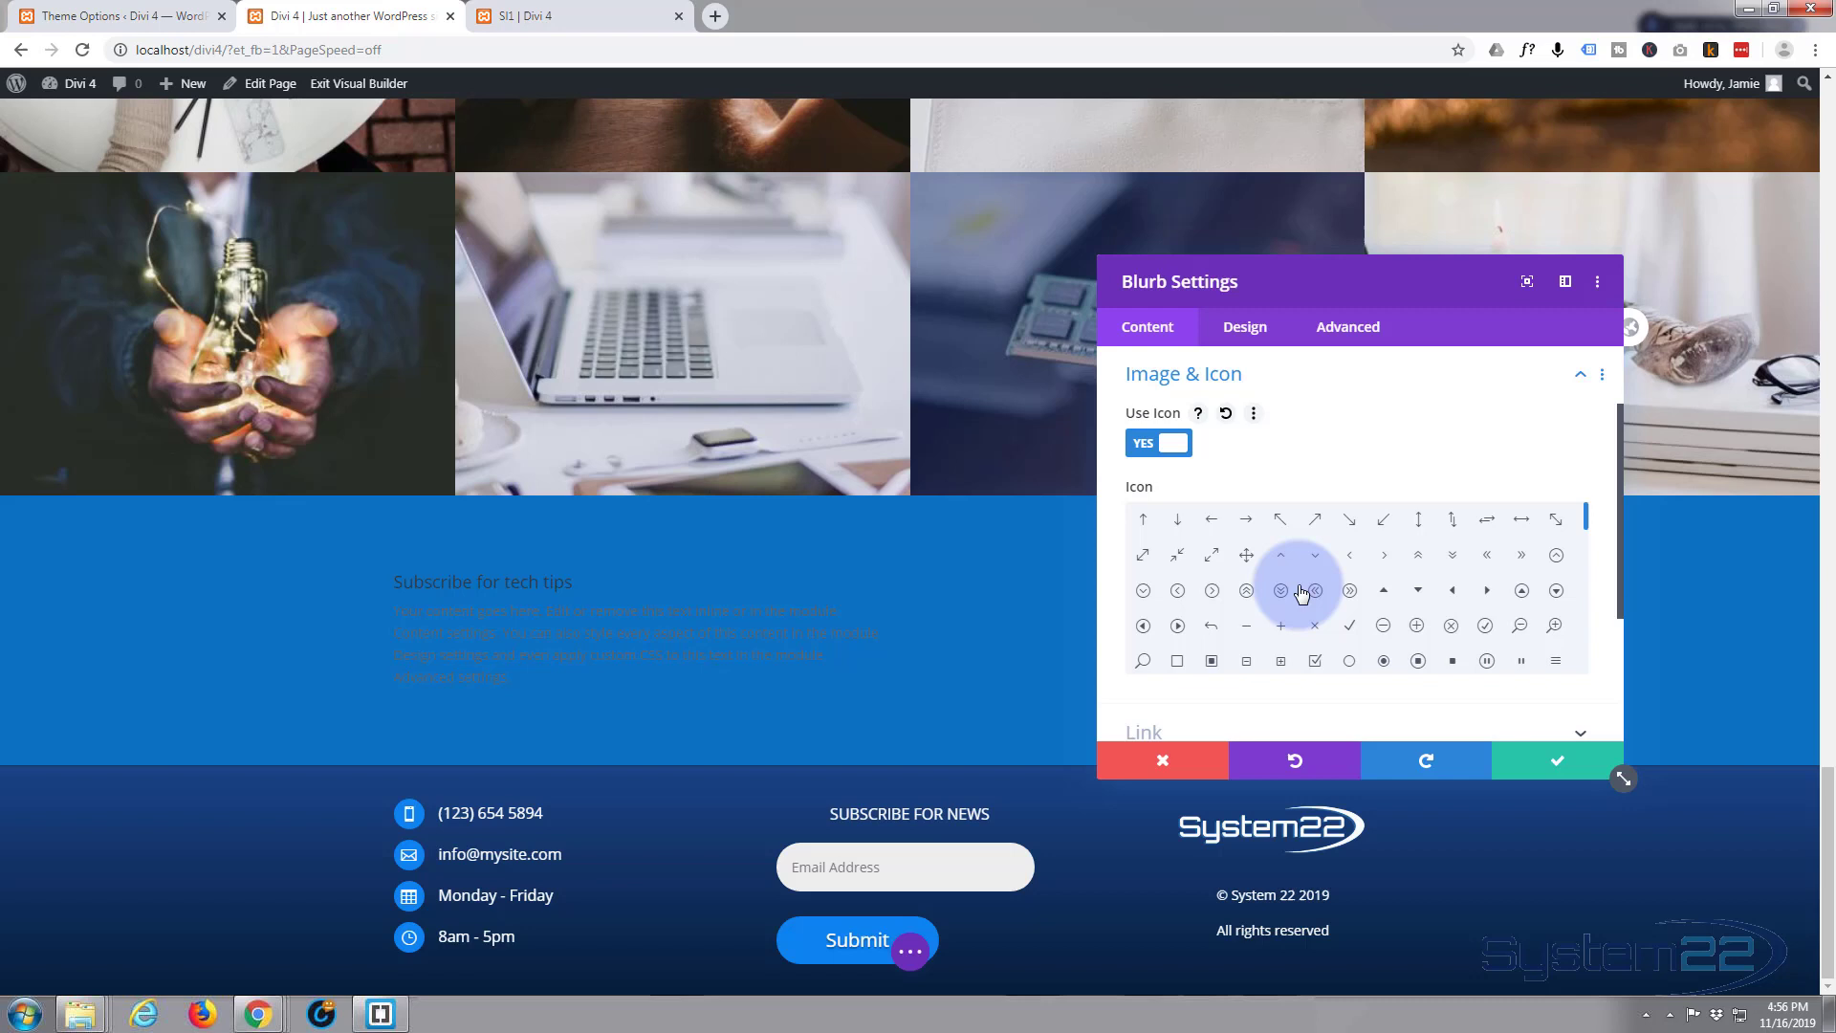
pyautogui.scroll(-1, 1363, 601)
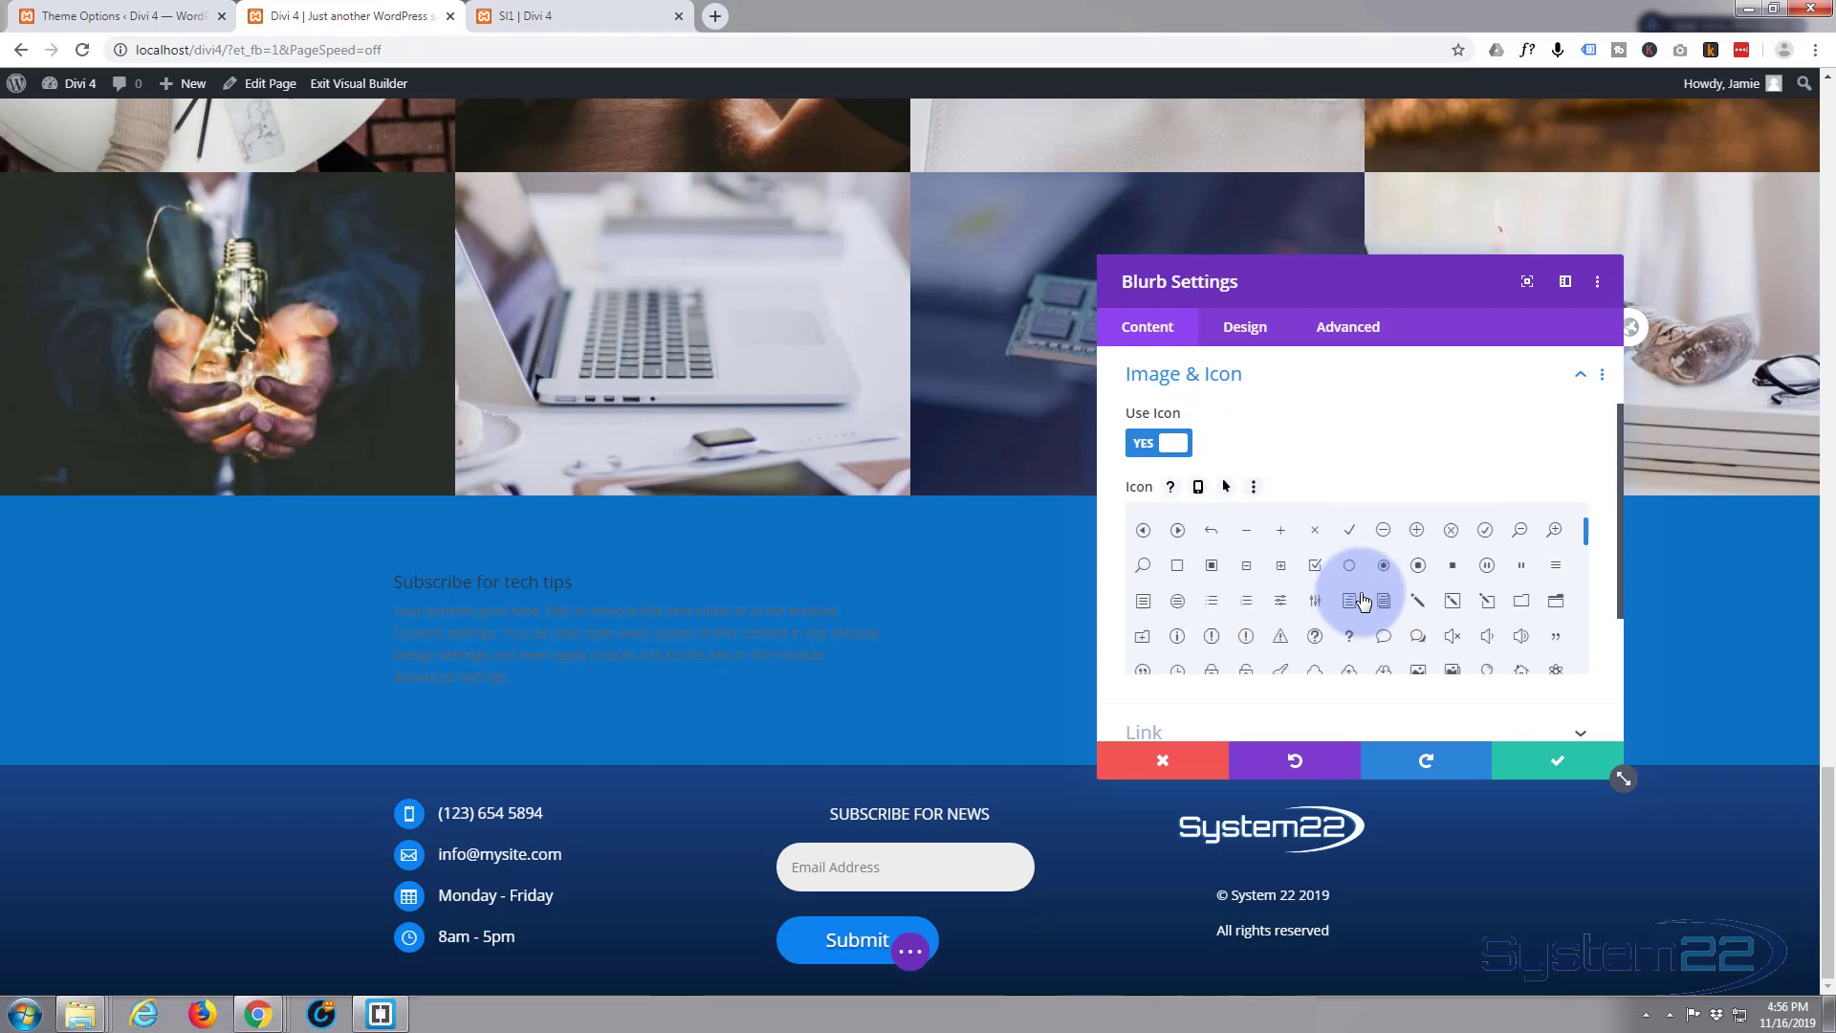
pyautogui.scroll(-5, 1363, 601)
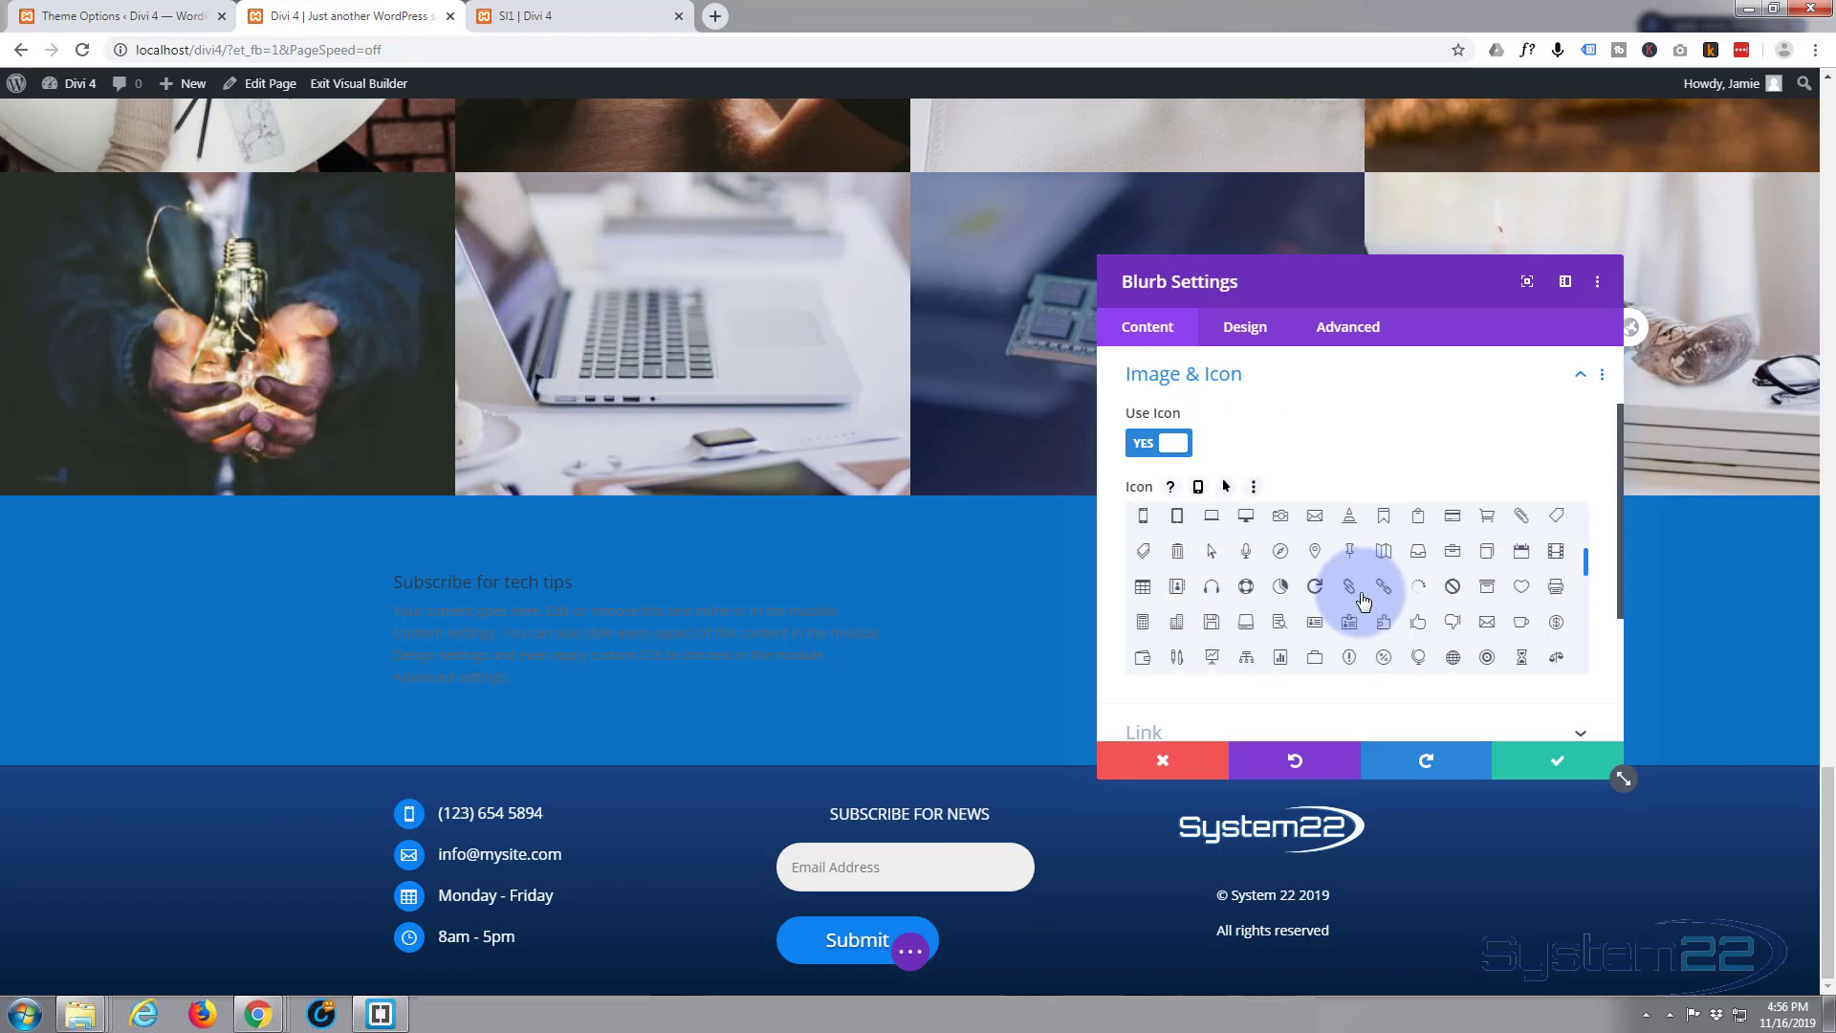
pyautogui.click(1317, 522)
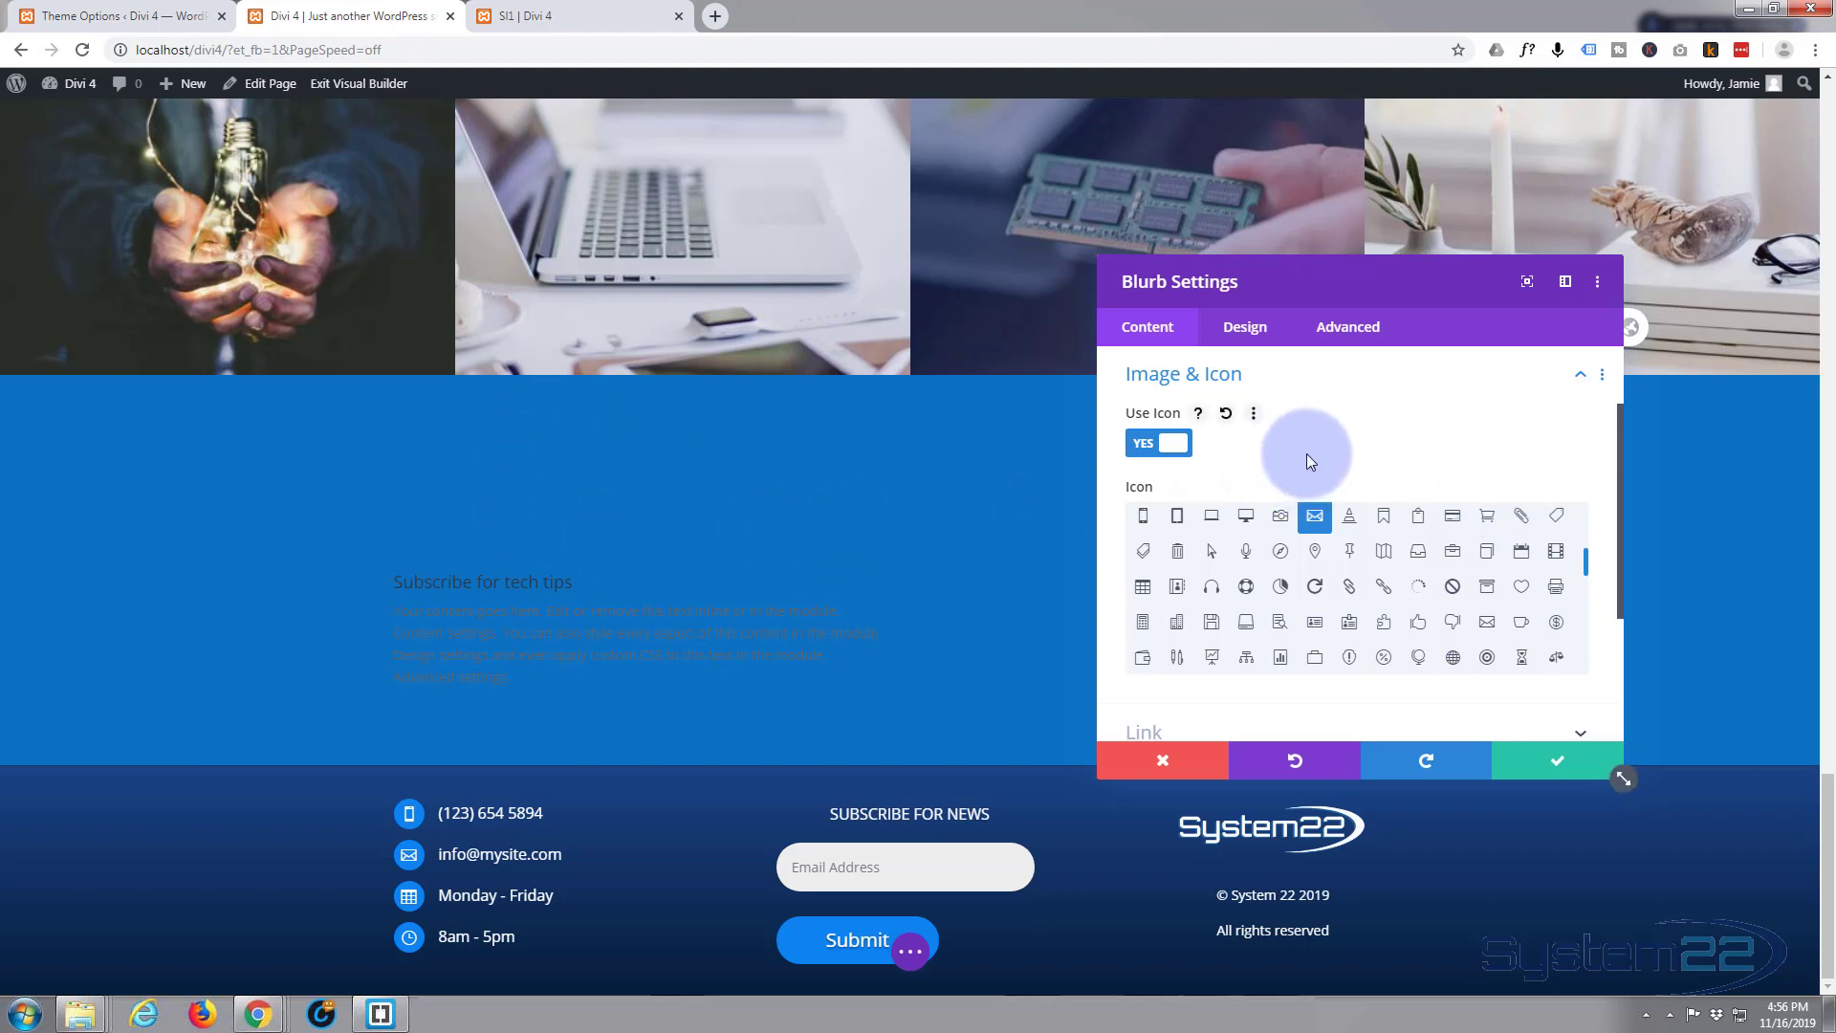
# Style the envelope as a white icon inside an orange circle.
pyautogui.click(1253, 330)
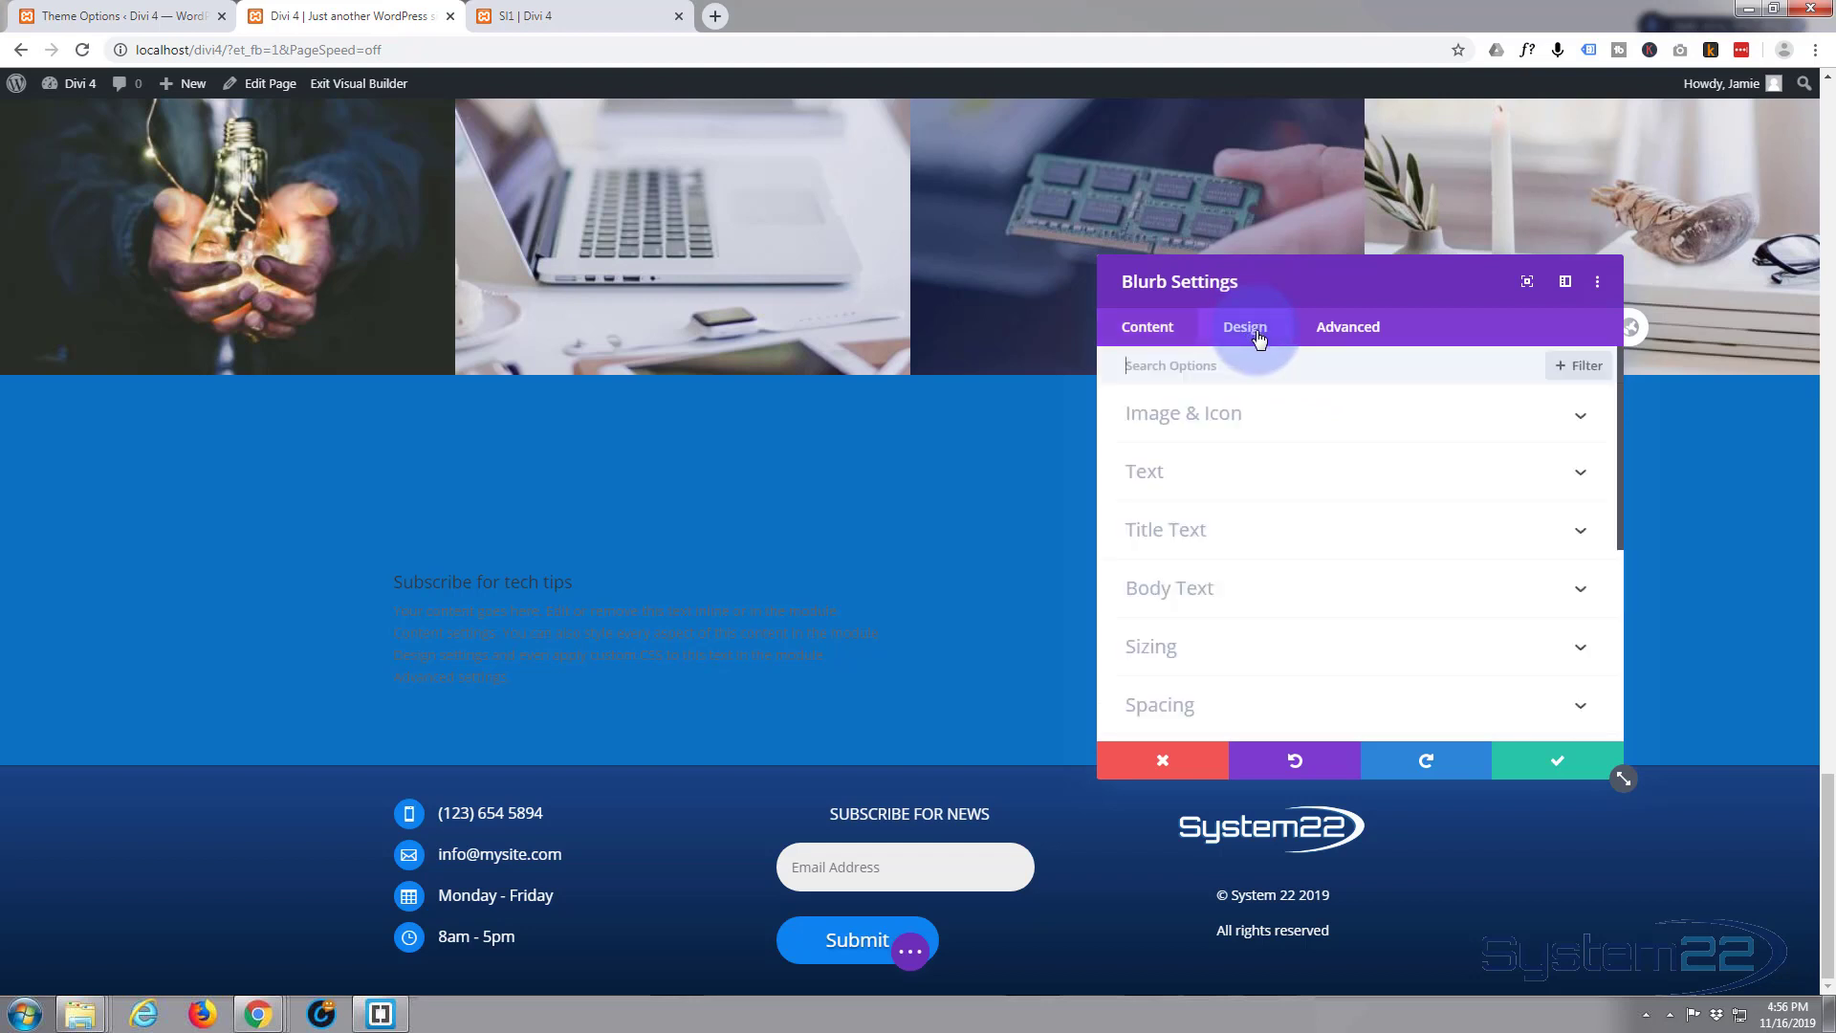
pyautogui.click(1362, 415)
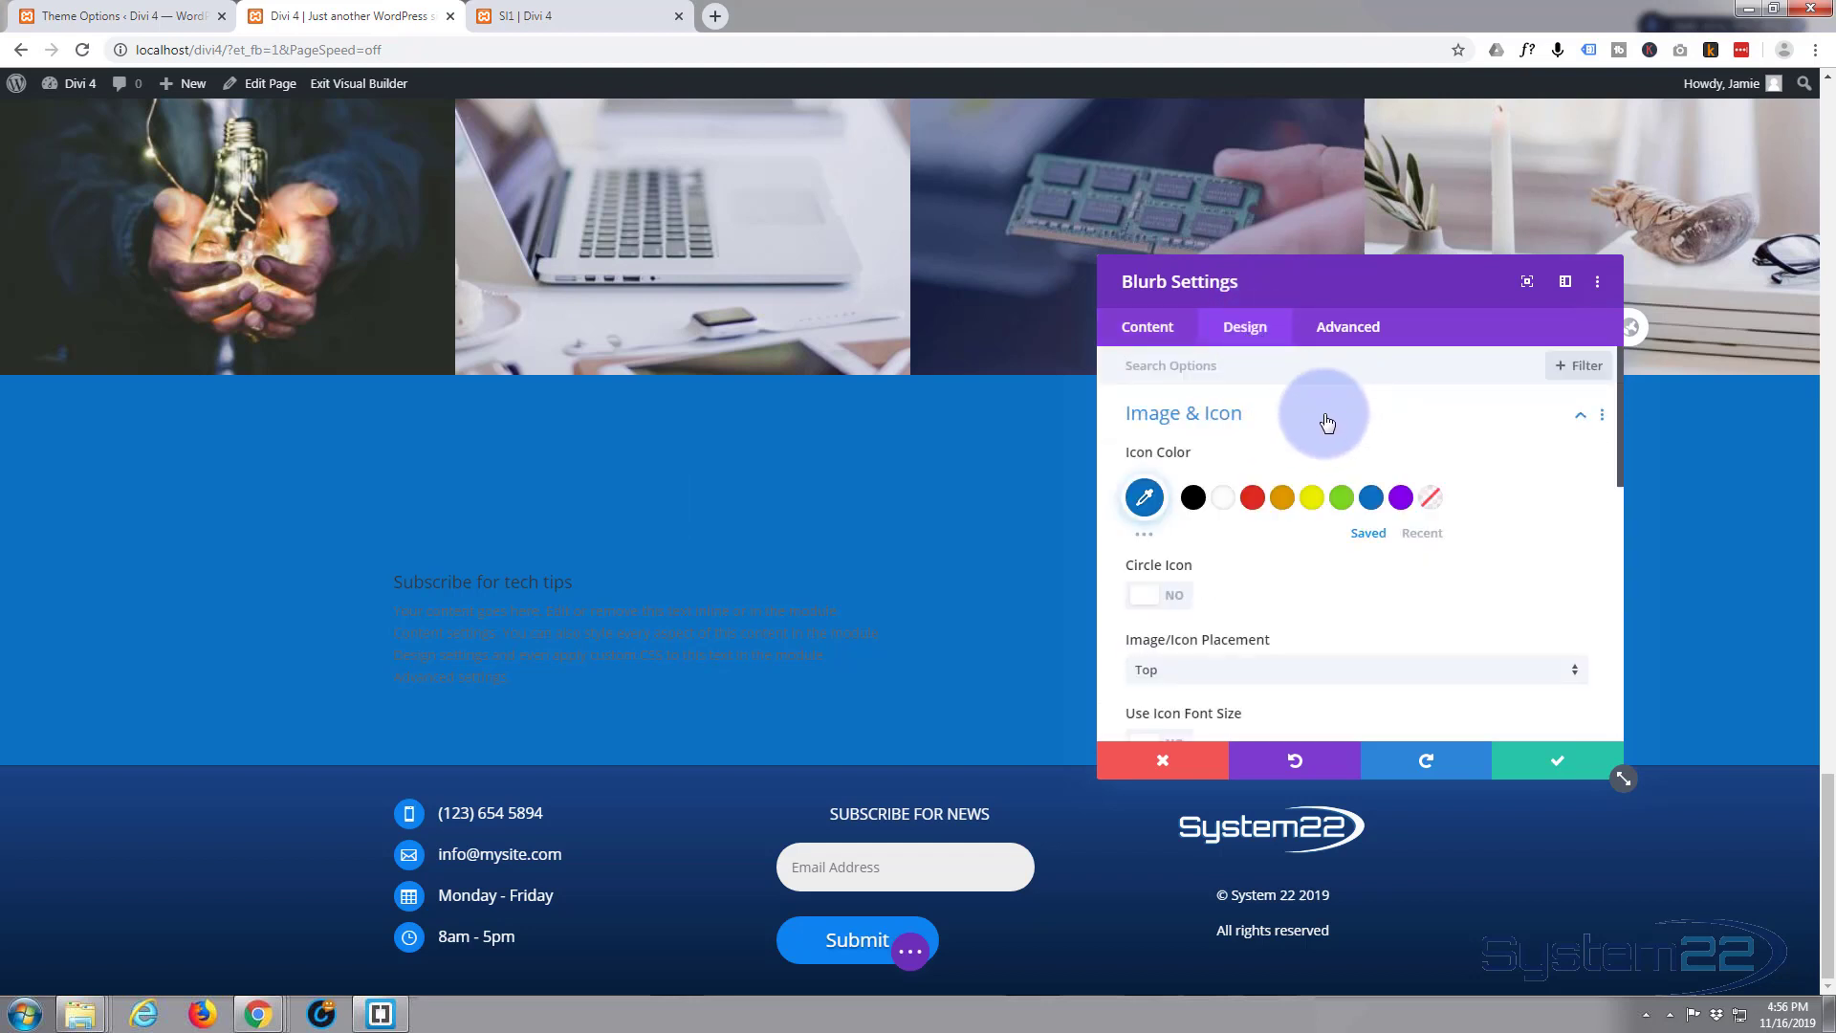
pyautogui.click(1283, 503)
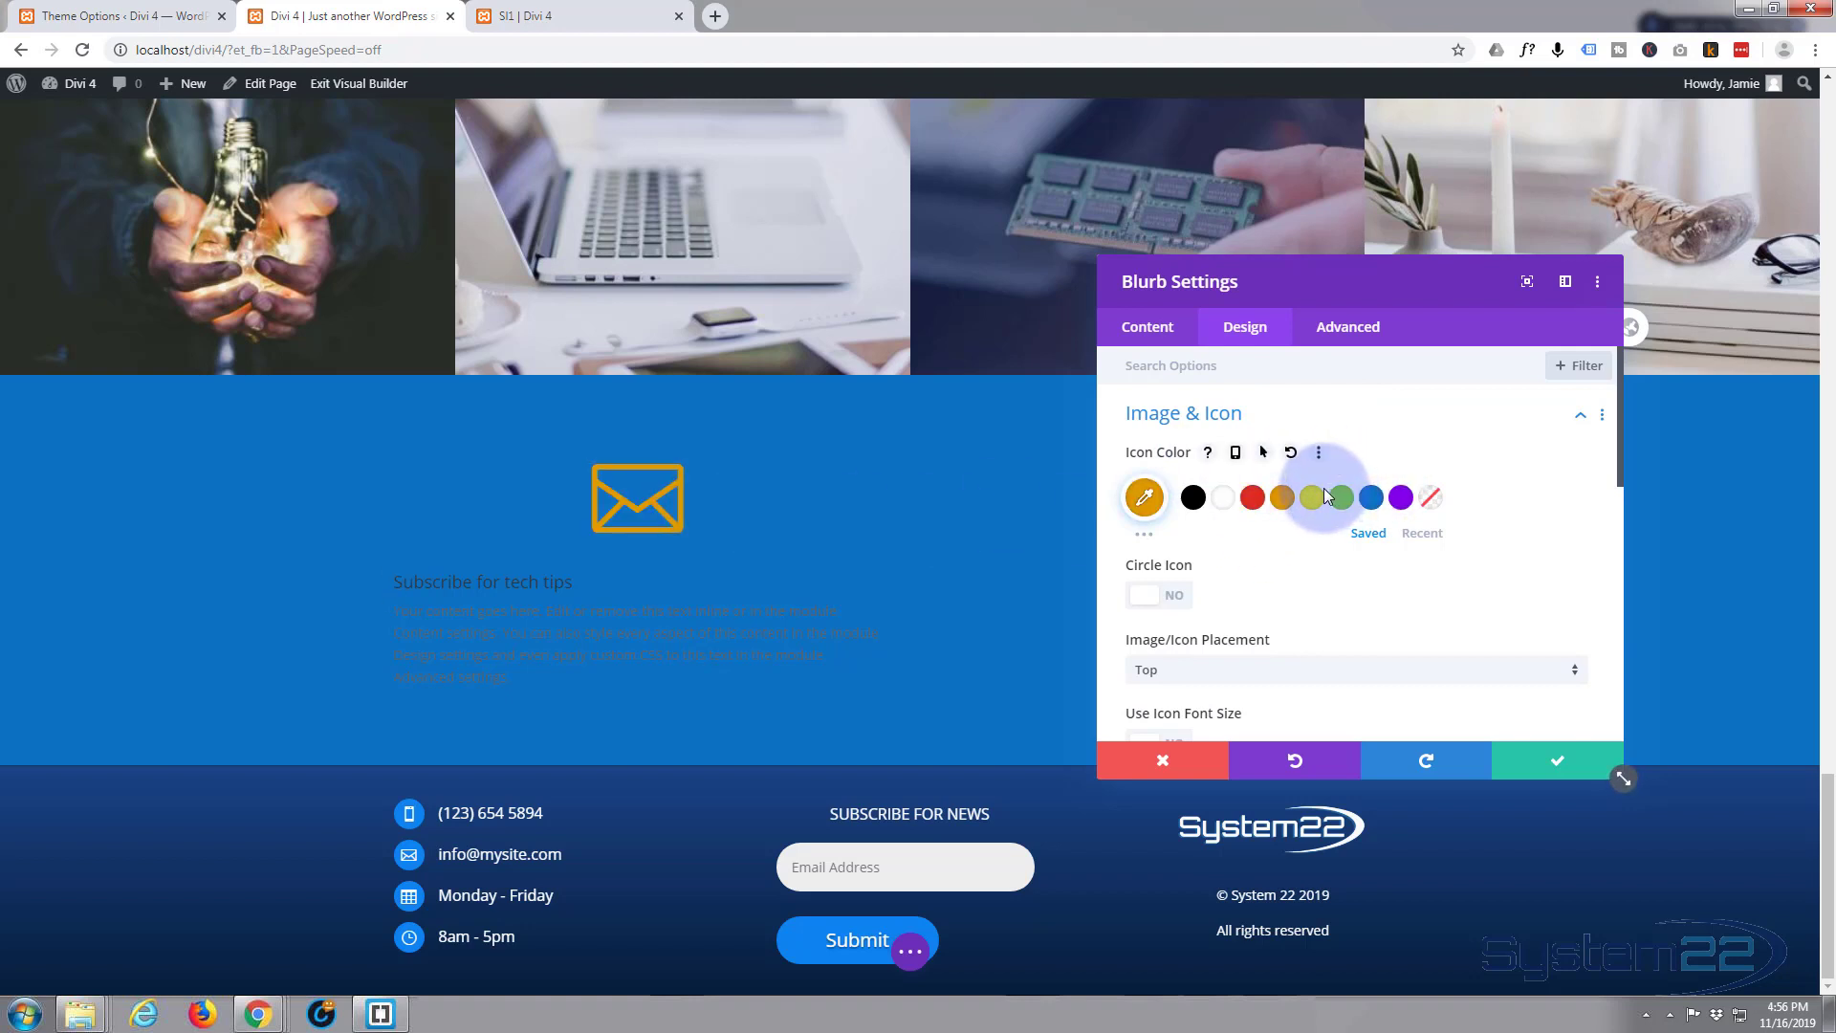
pyautogui.click(1181, 598)
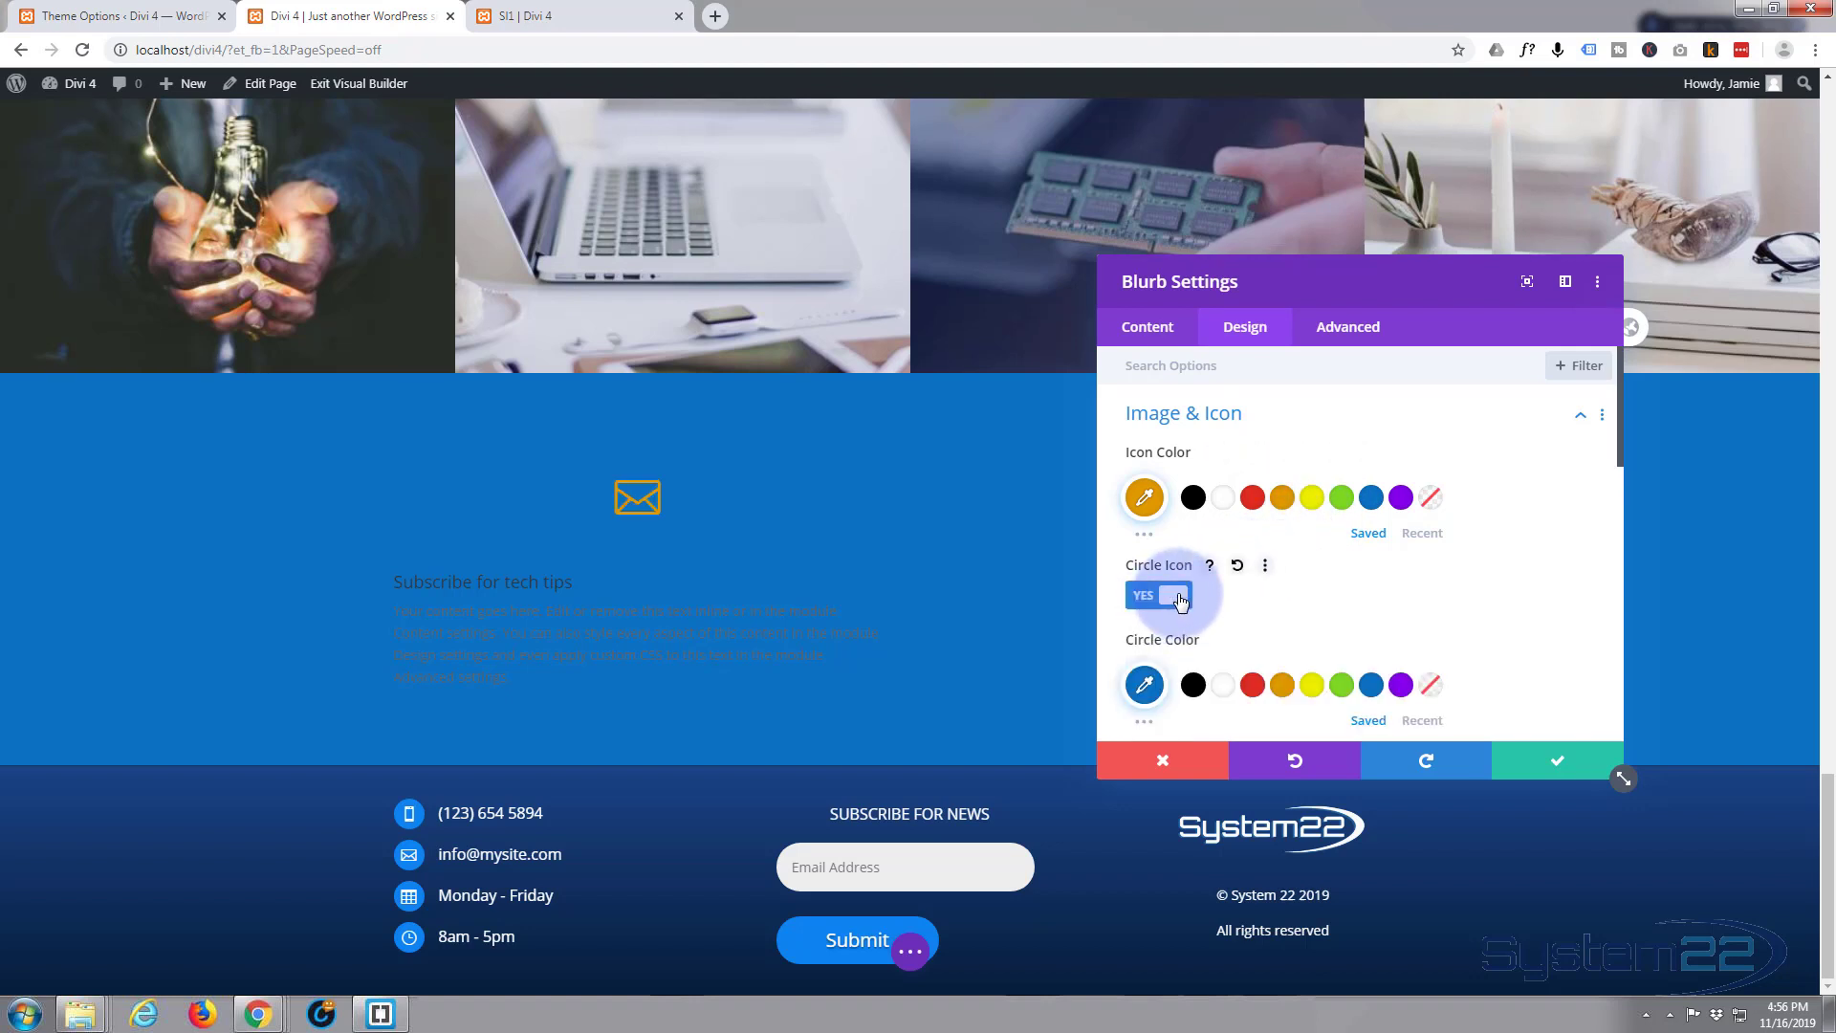
pyautogui.click(1282, 685)
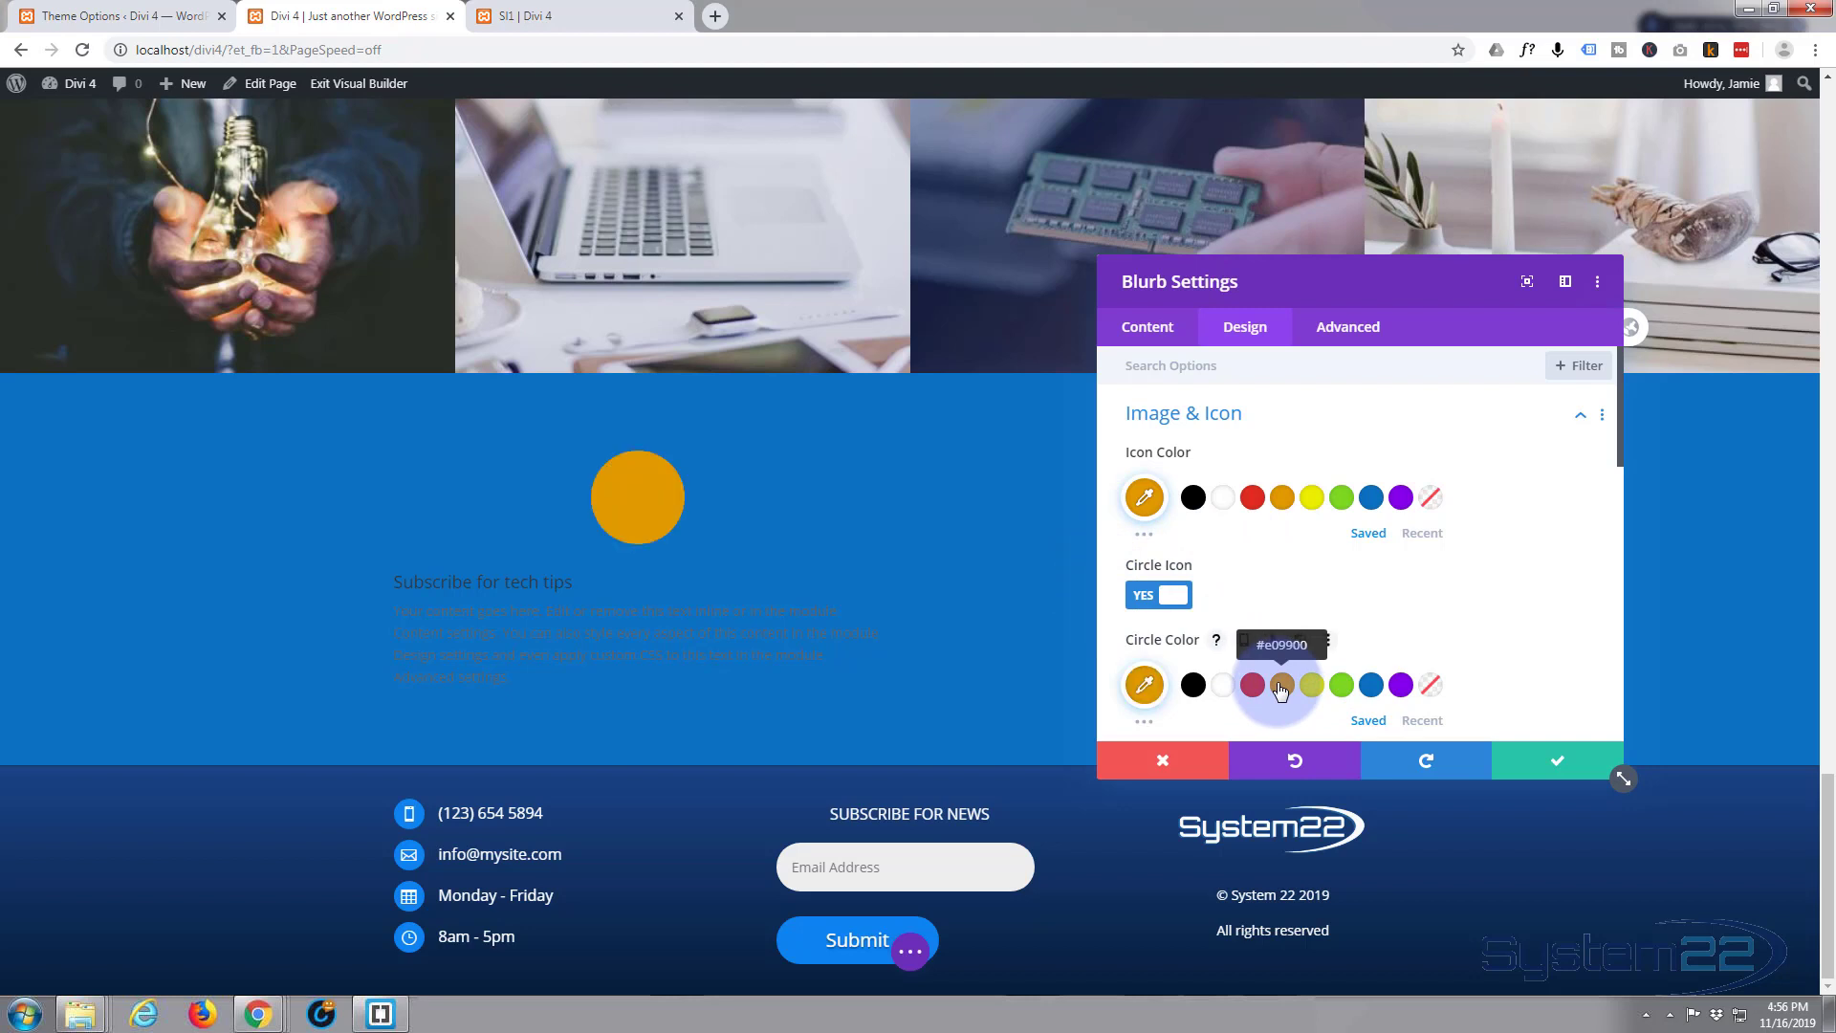
pyautogui.click(1223, 499)
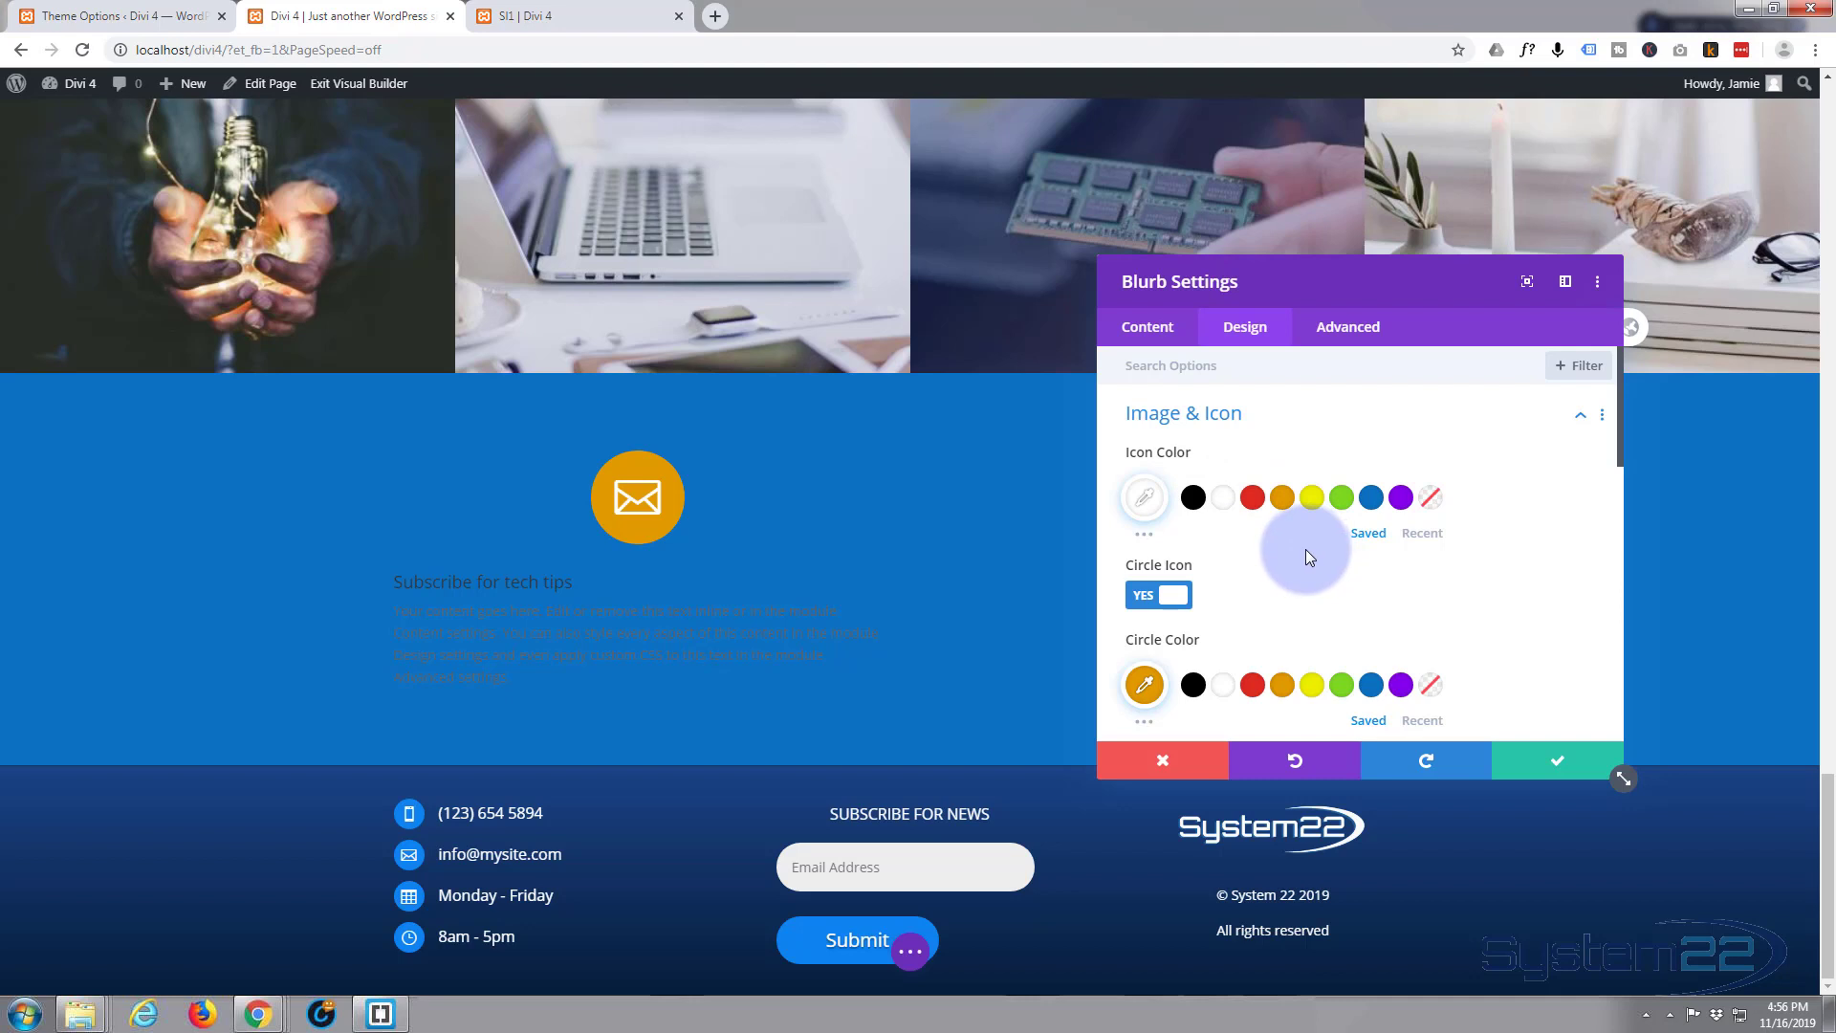
# Try a white border on the icon circle, then remove it again.
pyautogui.scroll(-1, 1307, 550)
pyautogui.moveTo(1303, 552)
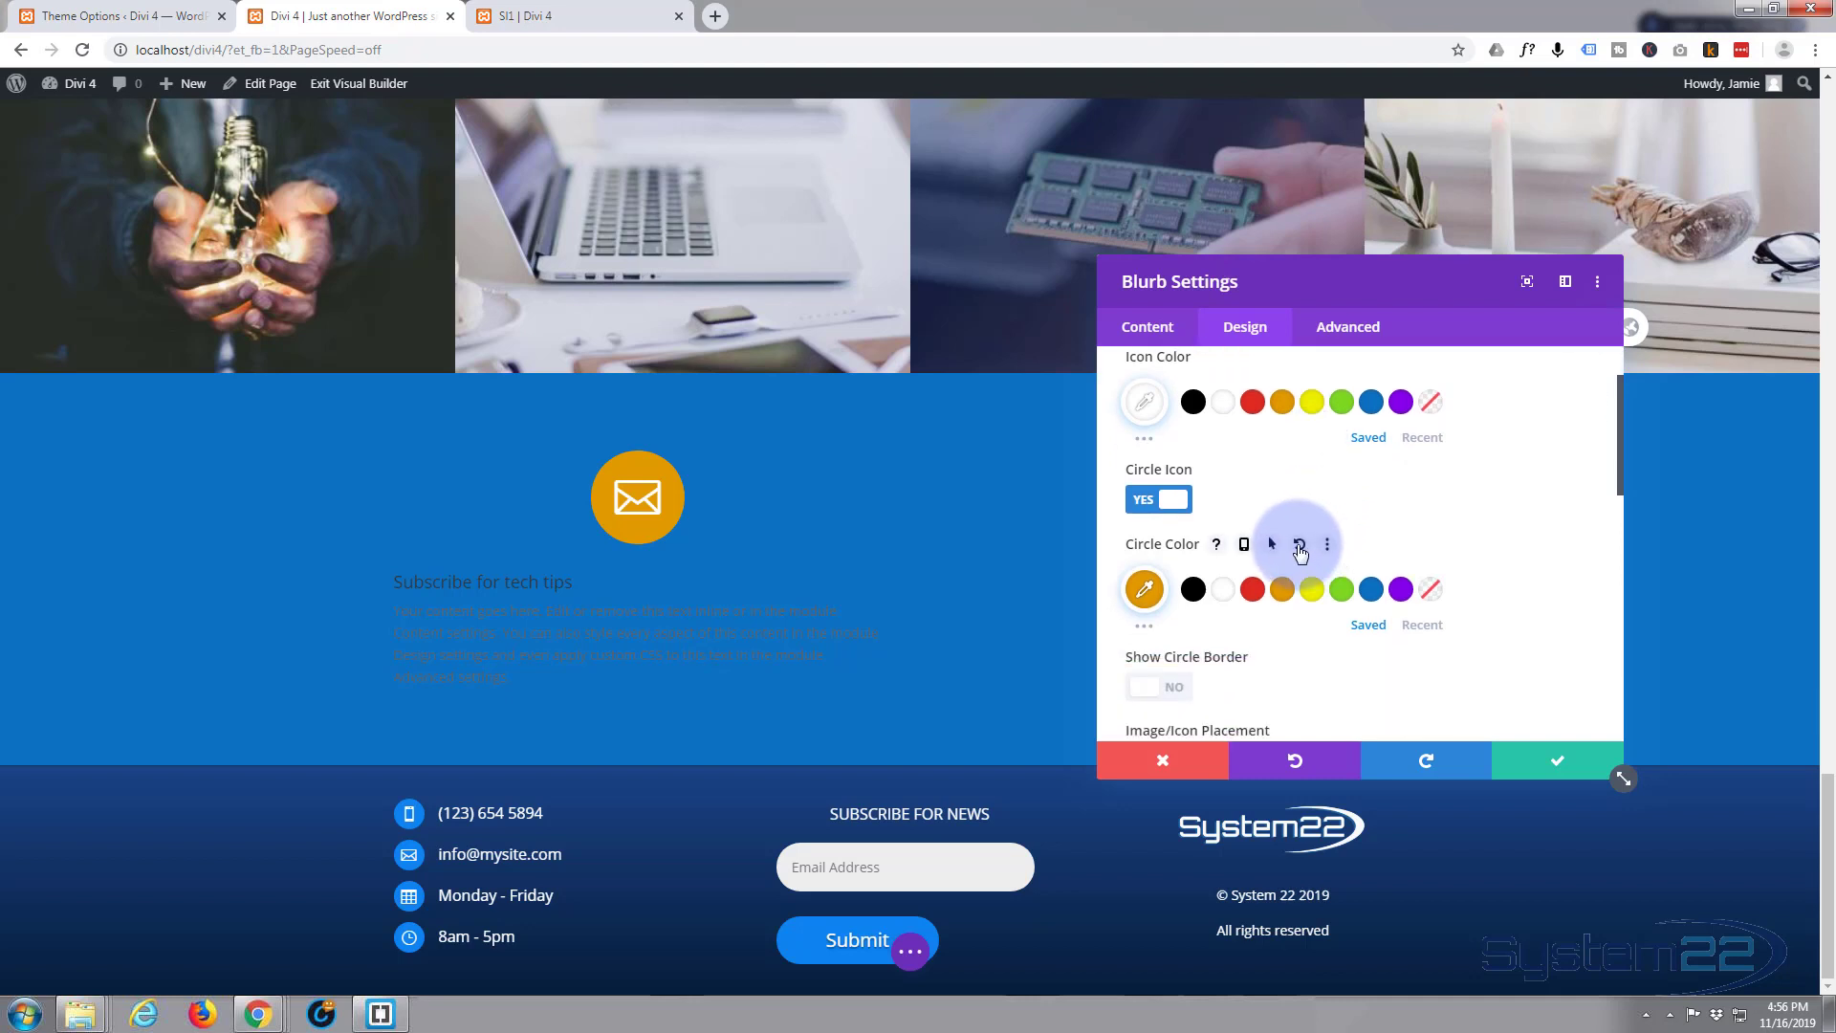
pyautogui.scroll(-2, 1297, 545)
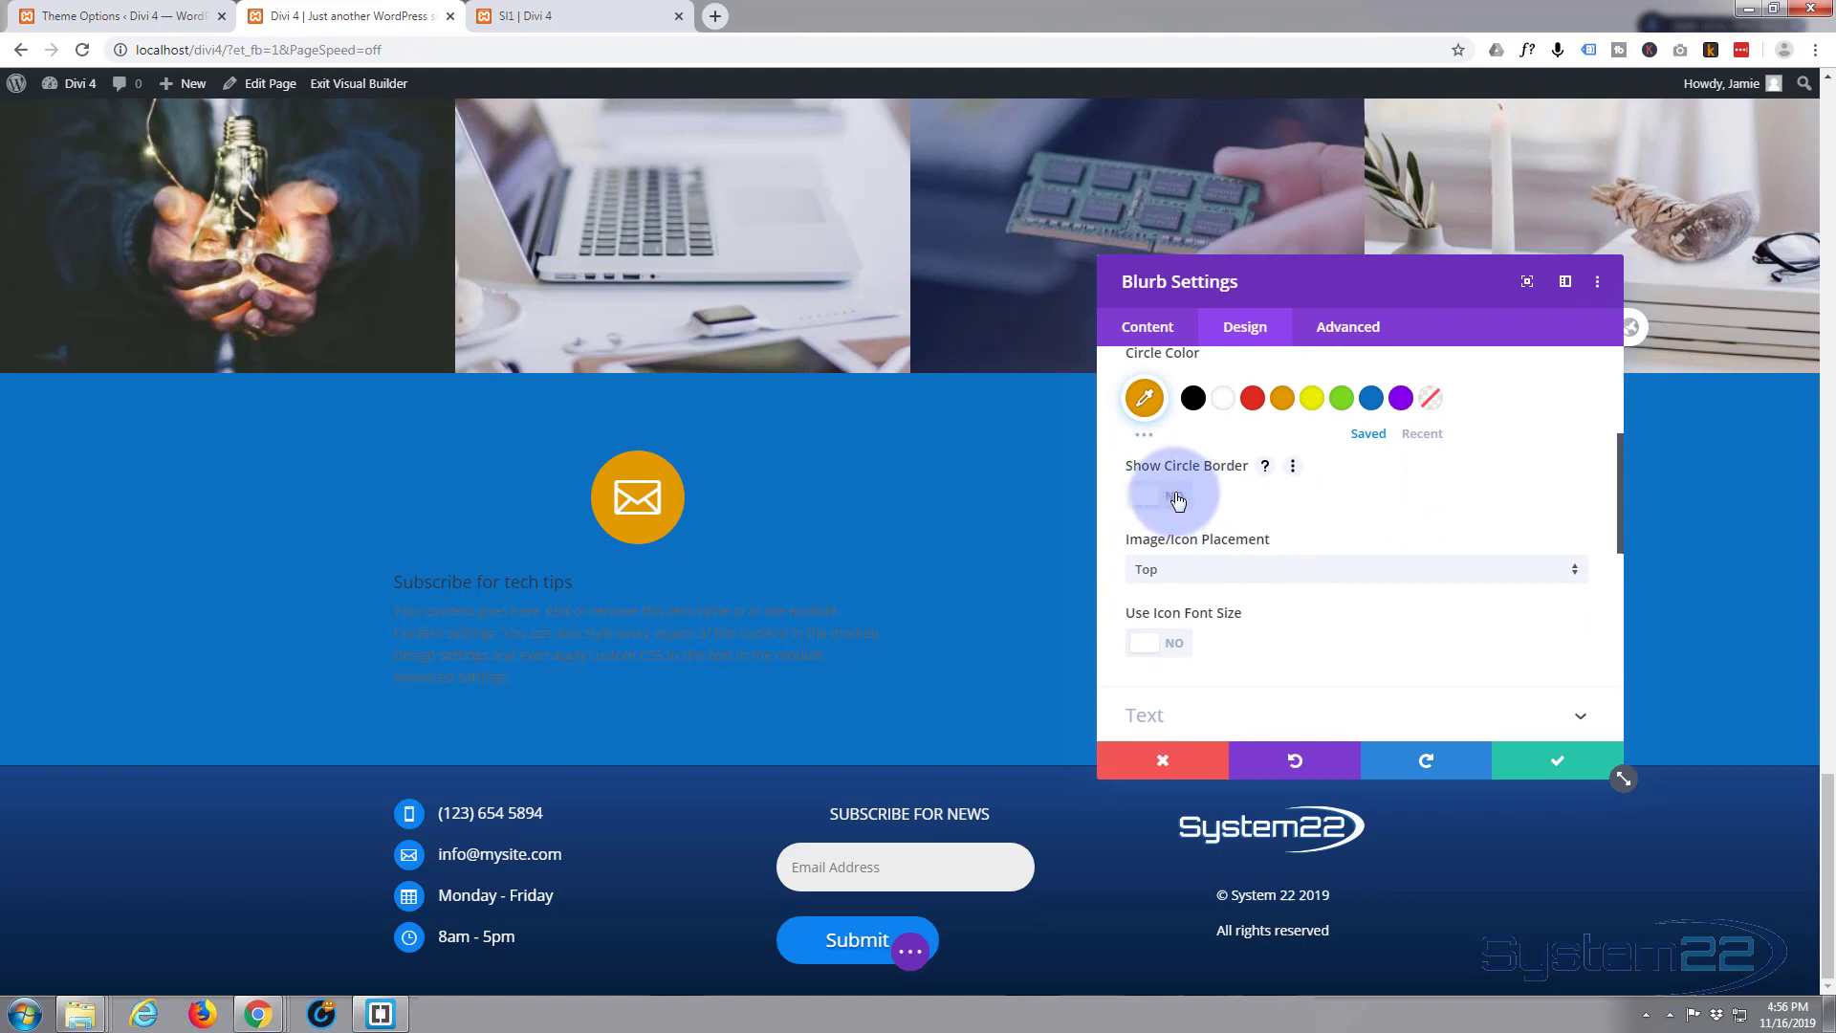
pyautogui.click(1177, 498)
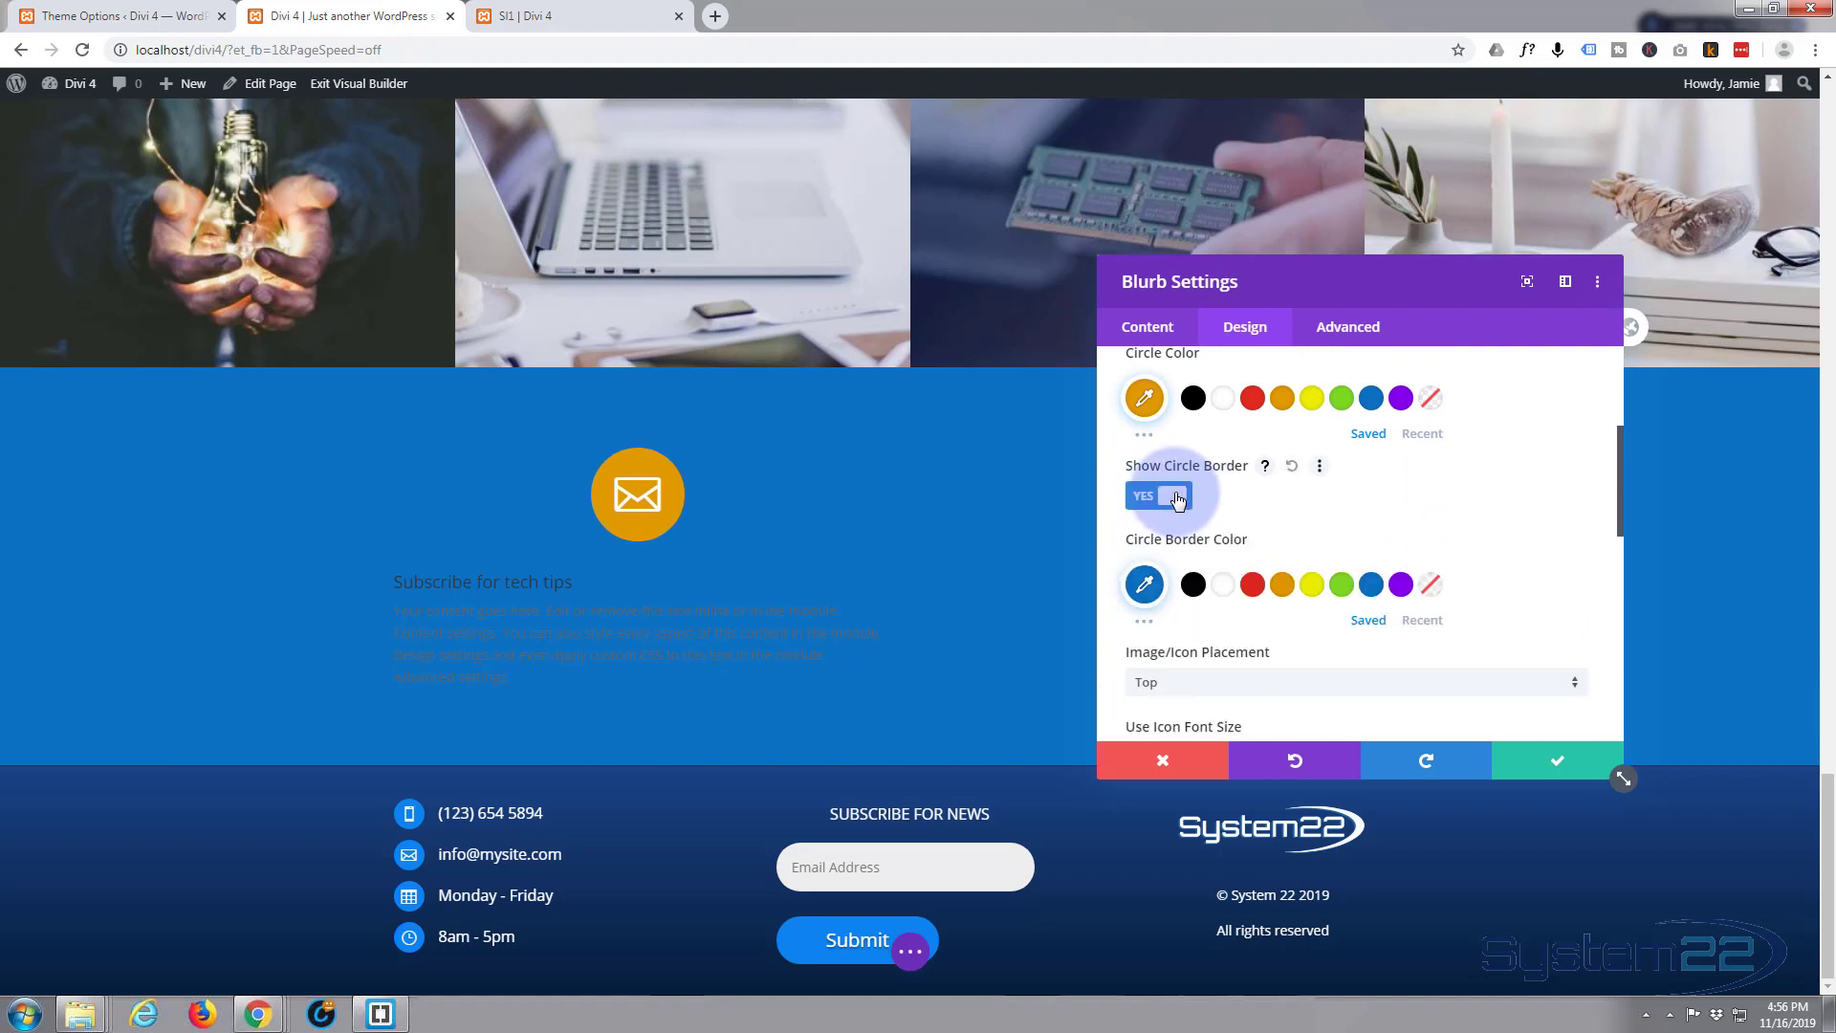
pyautogui.click(1223, 585)
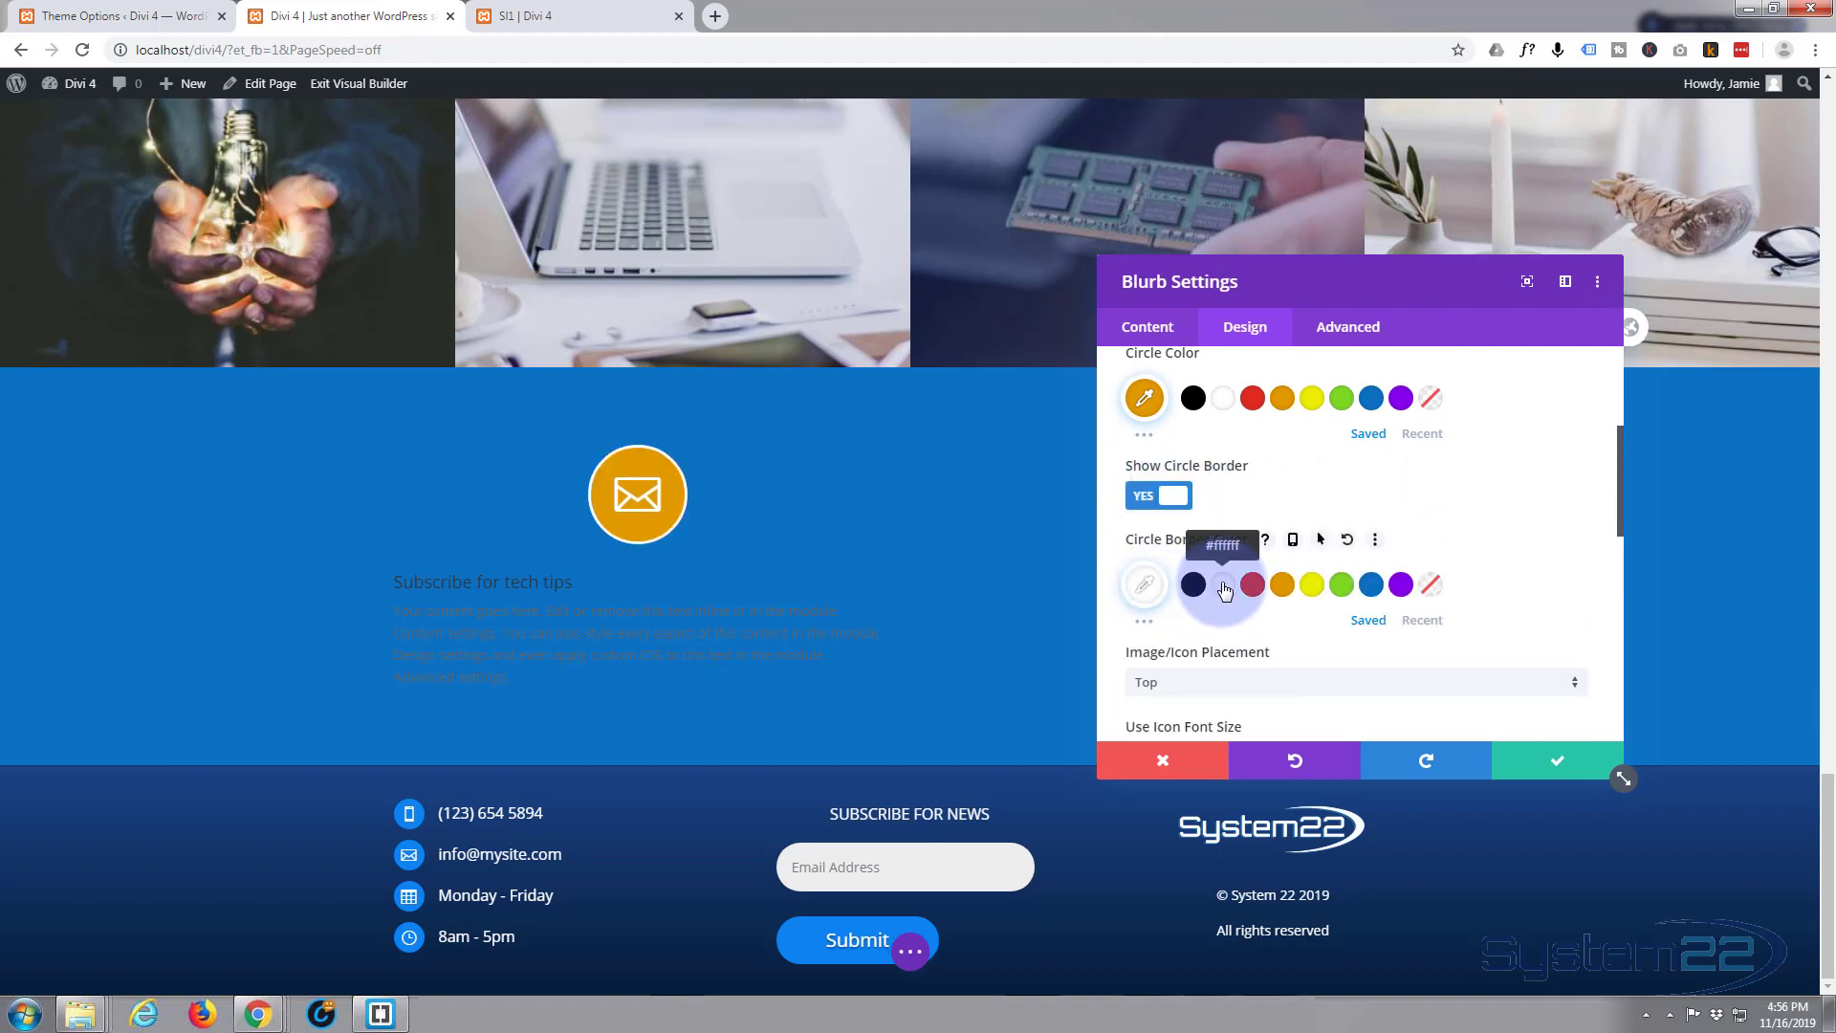
pyautogui.click(1153, 495)
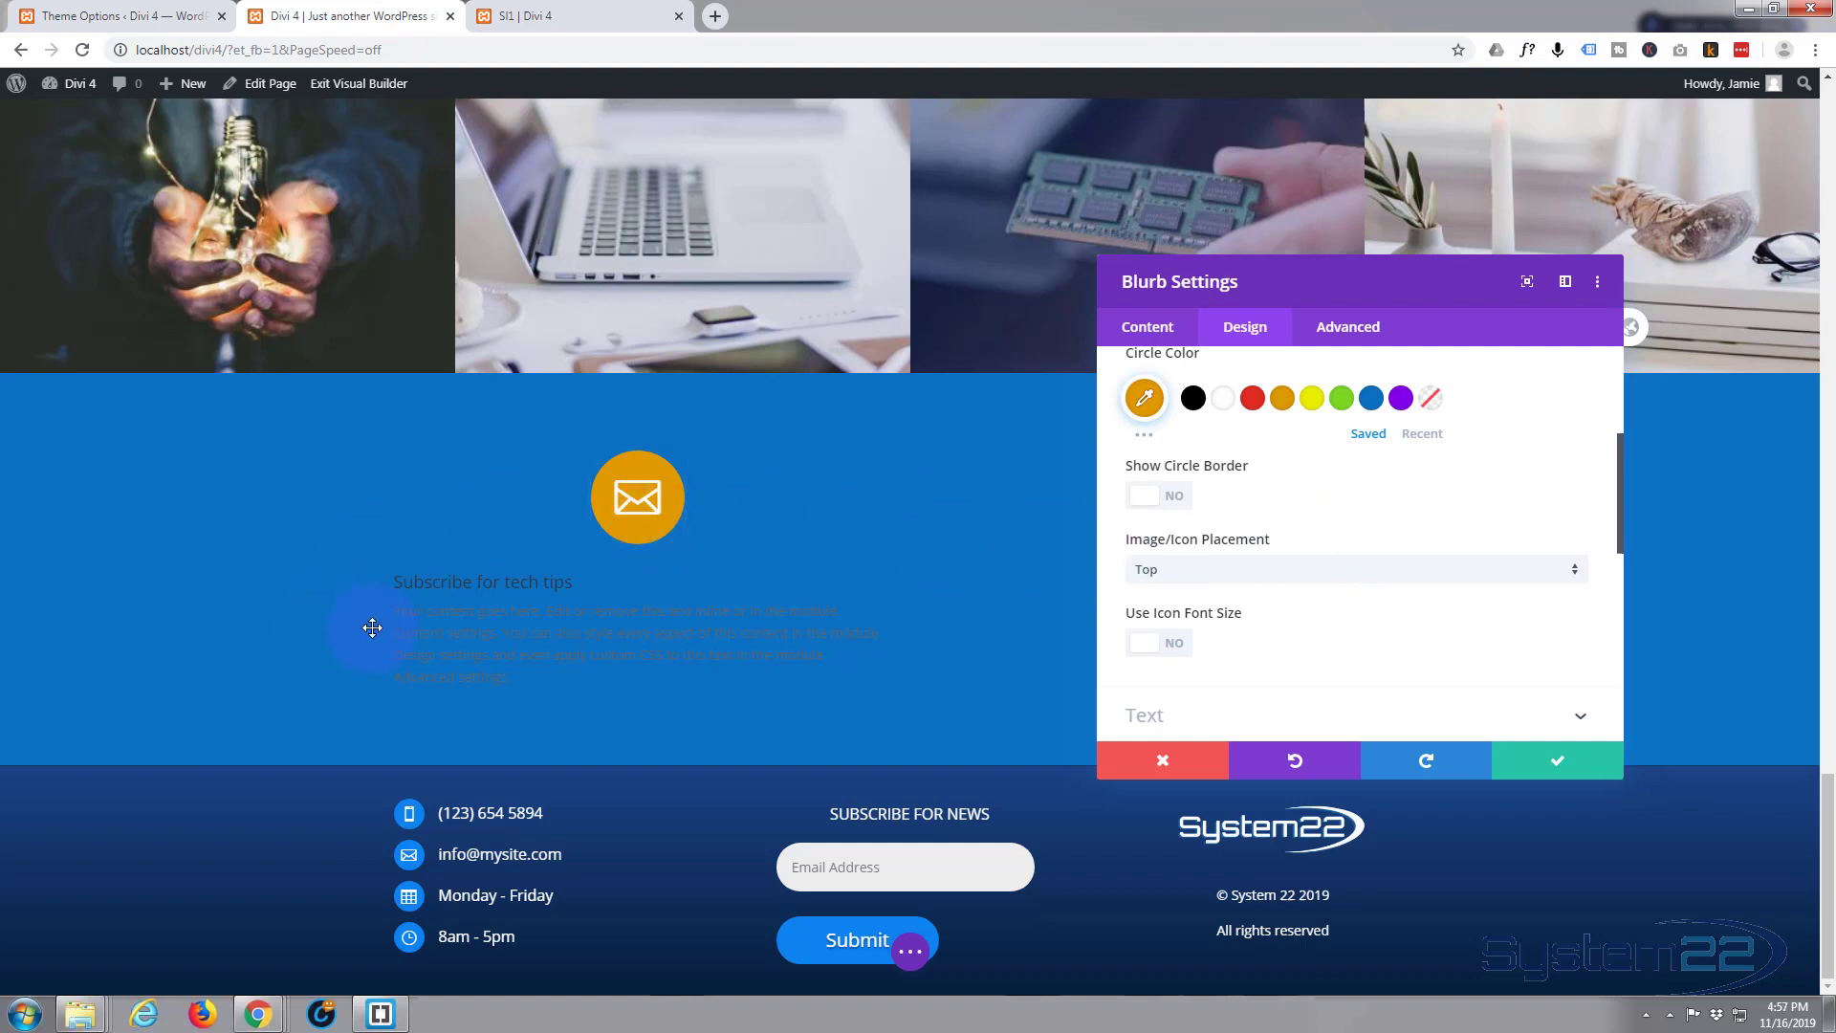
# Set the Image/Icon Placement to Left of the blurb text.
pyautogui.click(1256, 575)
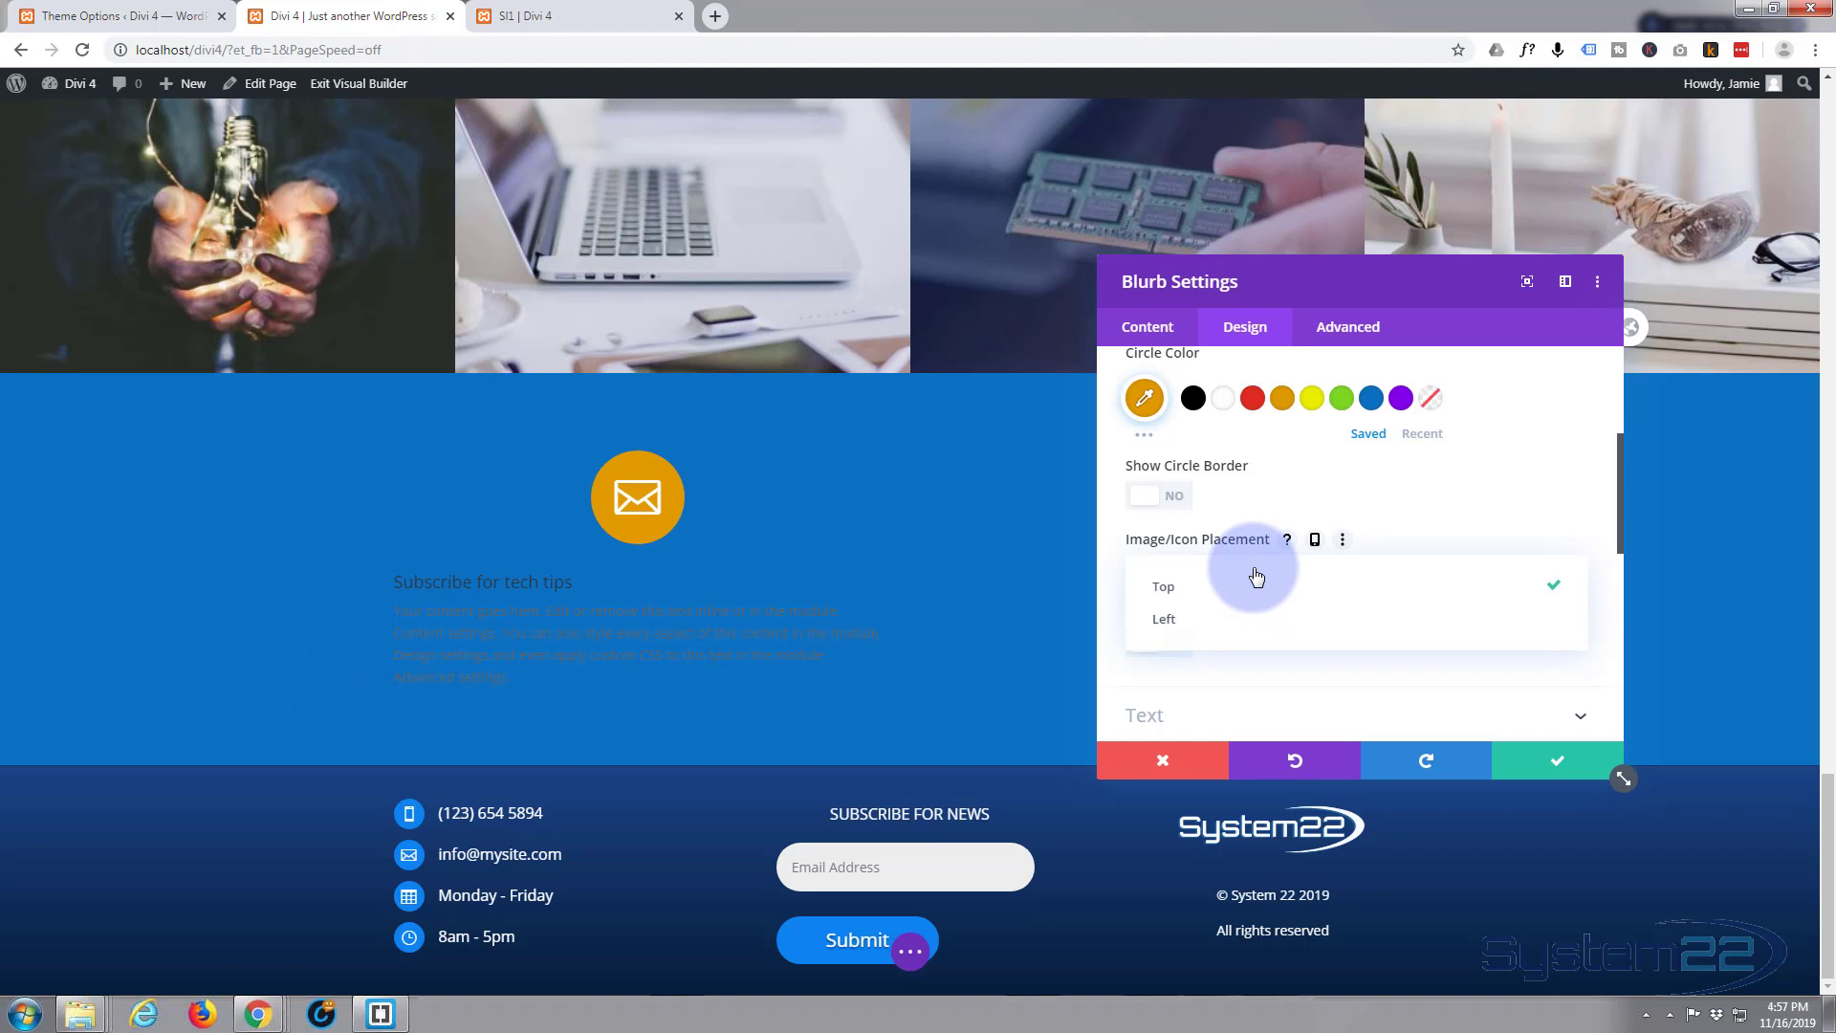
pyautogui.click(1202, 621)
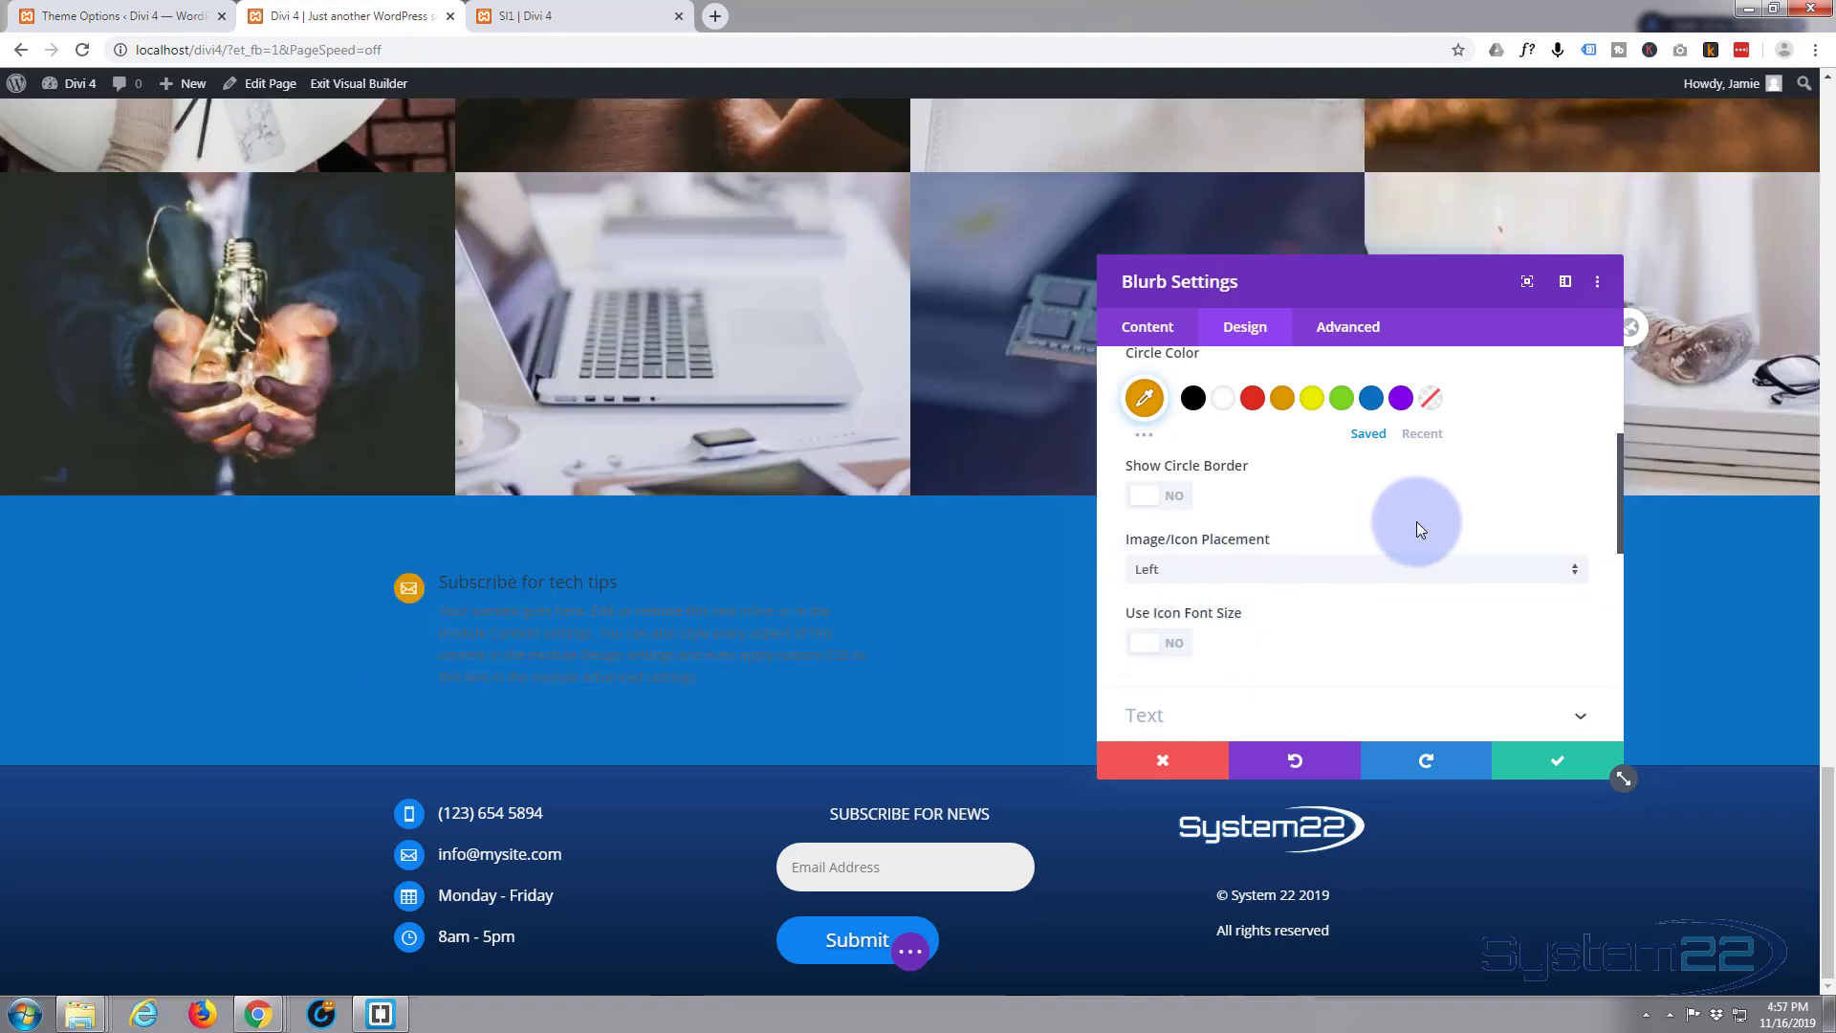
pyautogui.scroll(-1, 1388, 522)
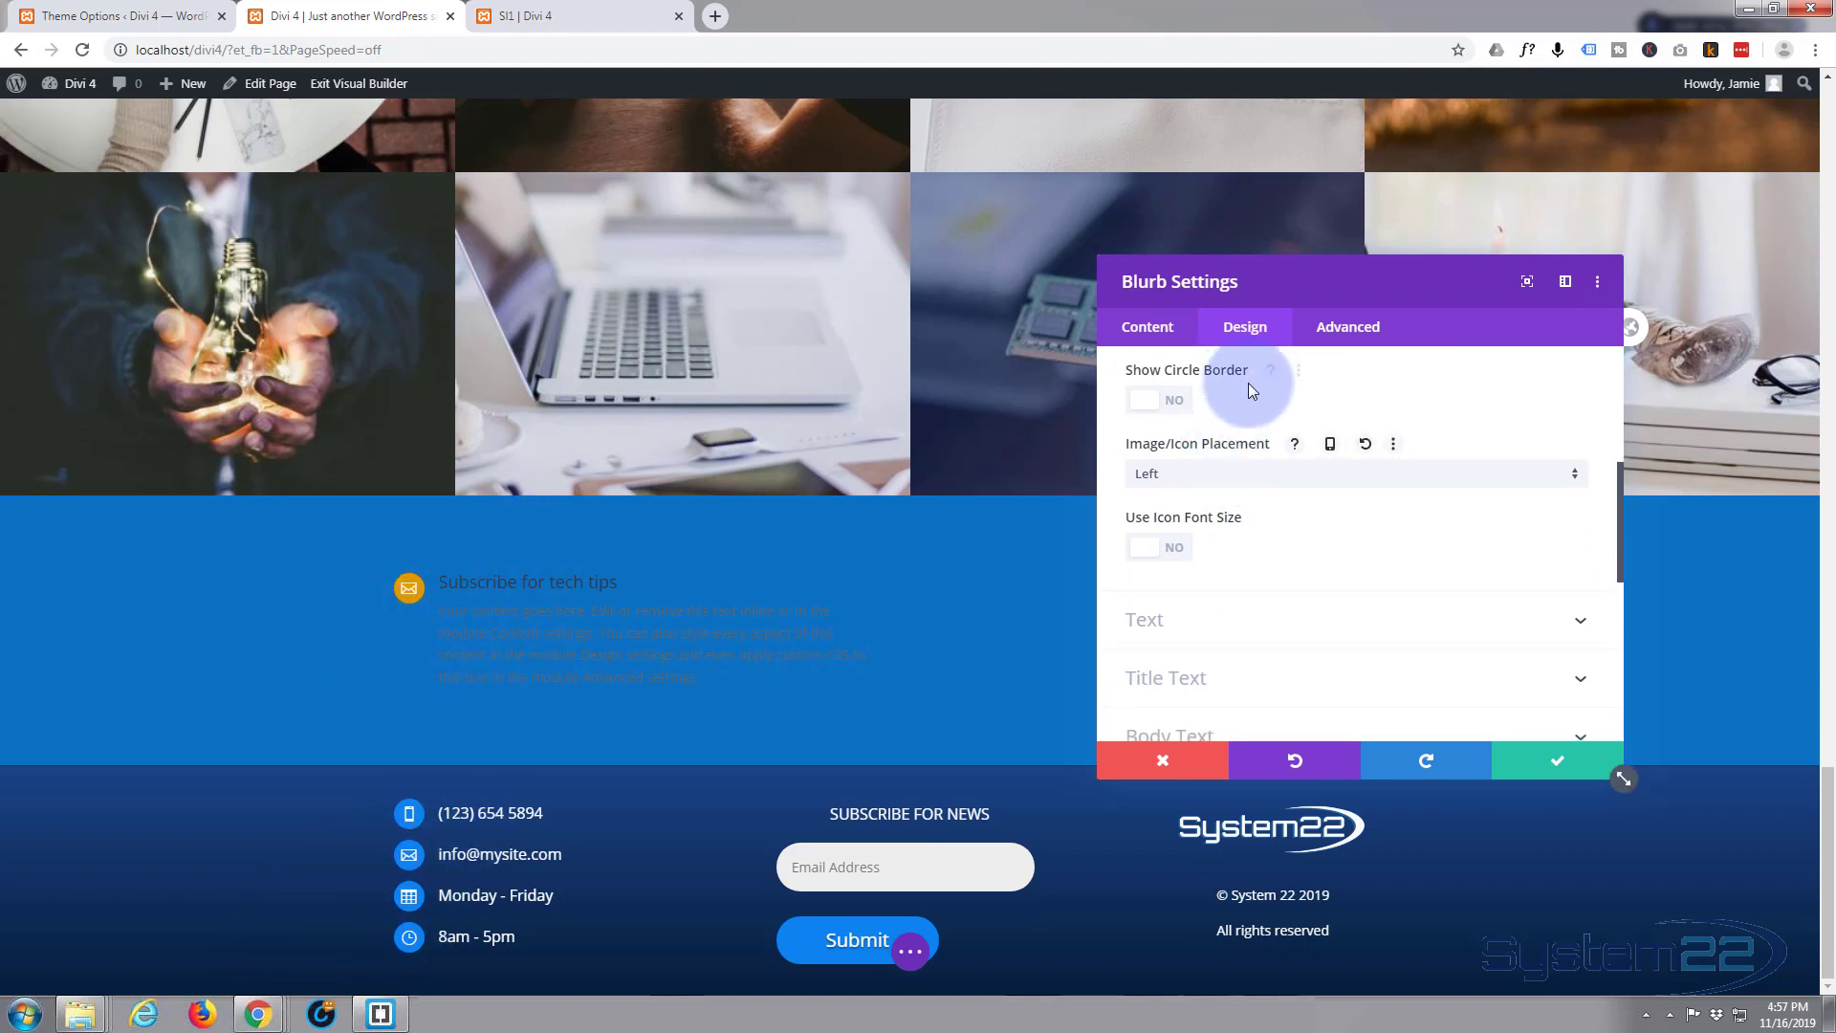
# Enable Use Icon Font Size and set the icon font size to 140px.
pyautogui.click(1182, 551)
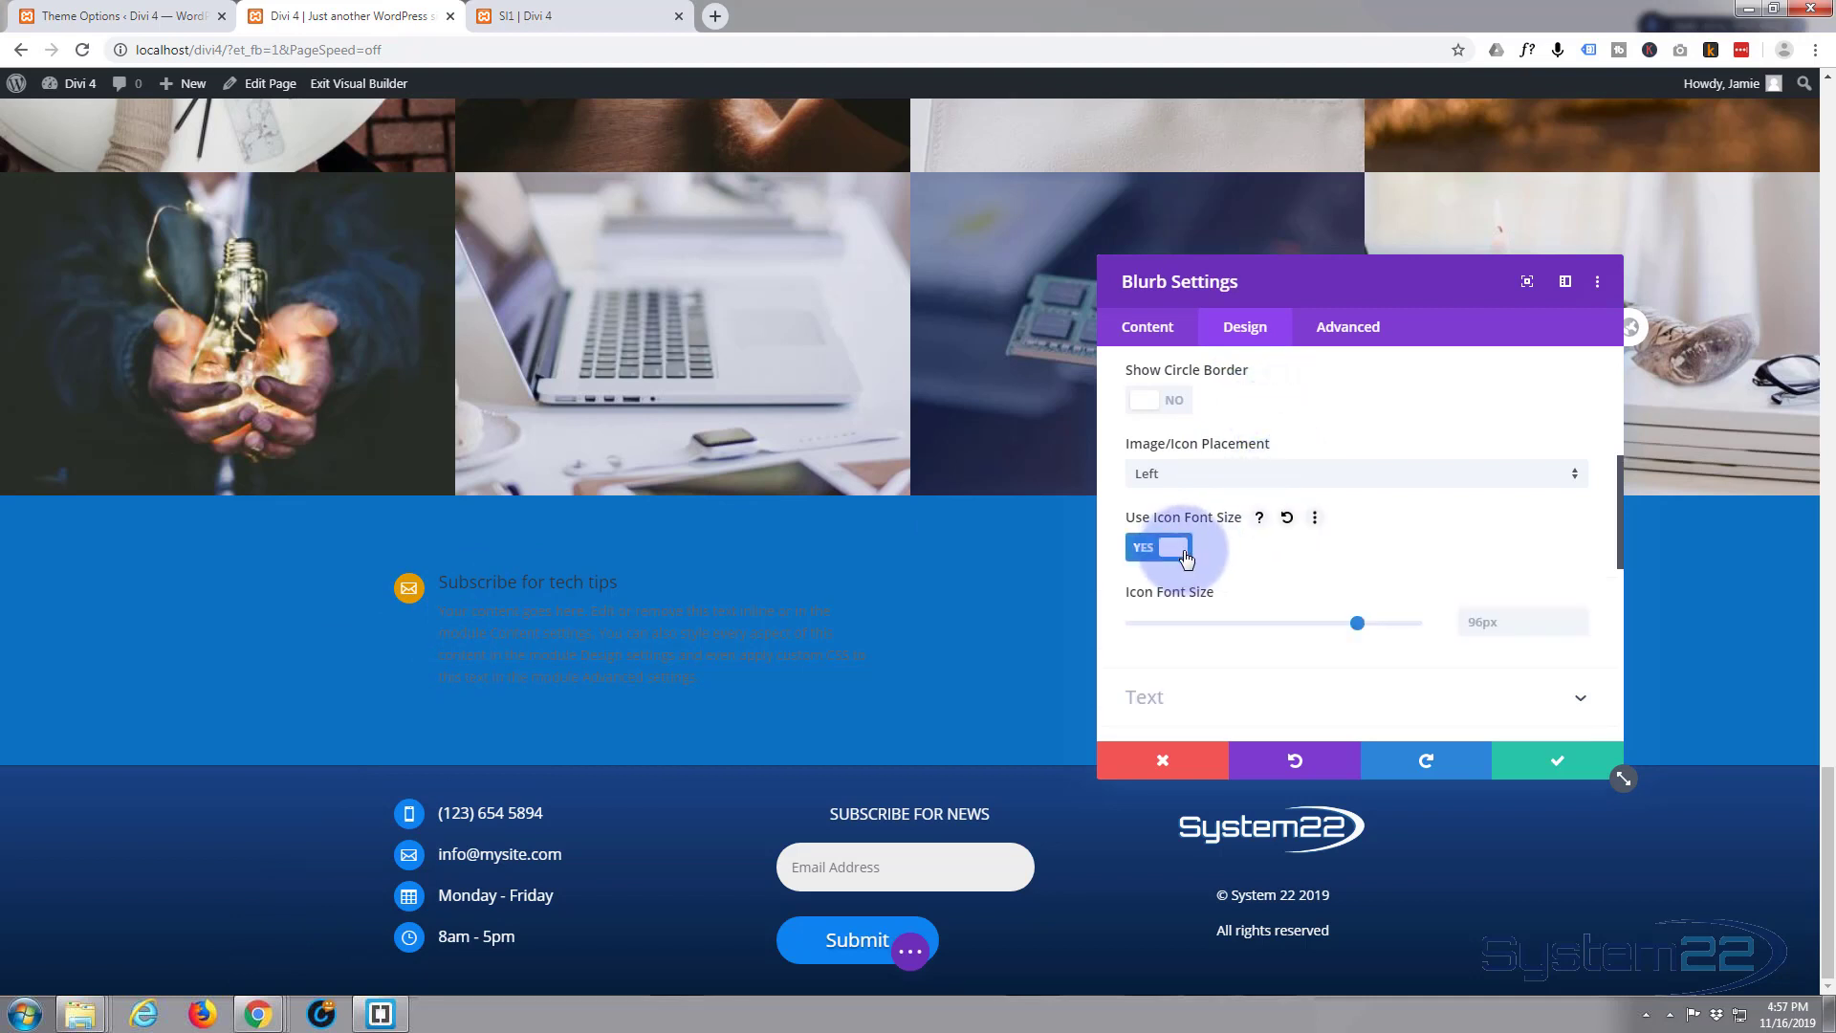
pyautogui.moveTo(1356, 623); pyautogui.dragTo(1419, 622)
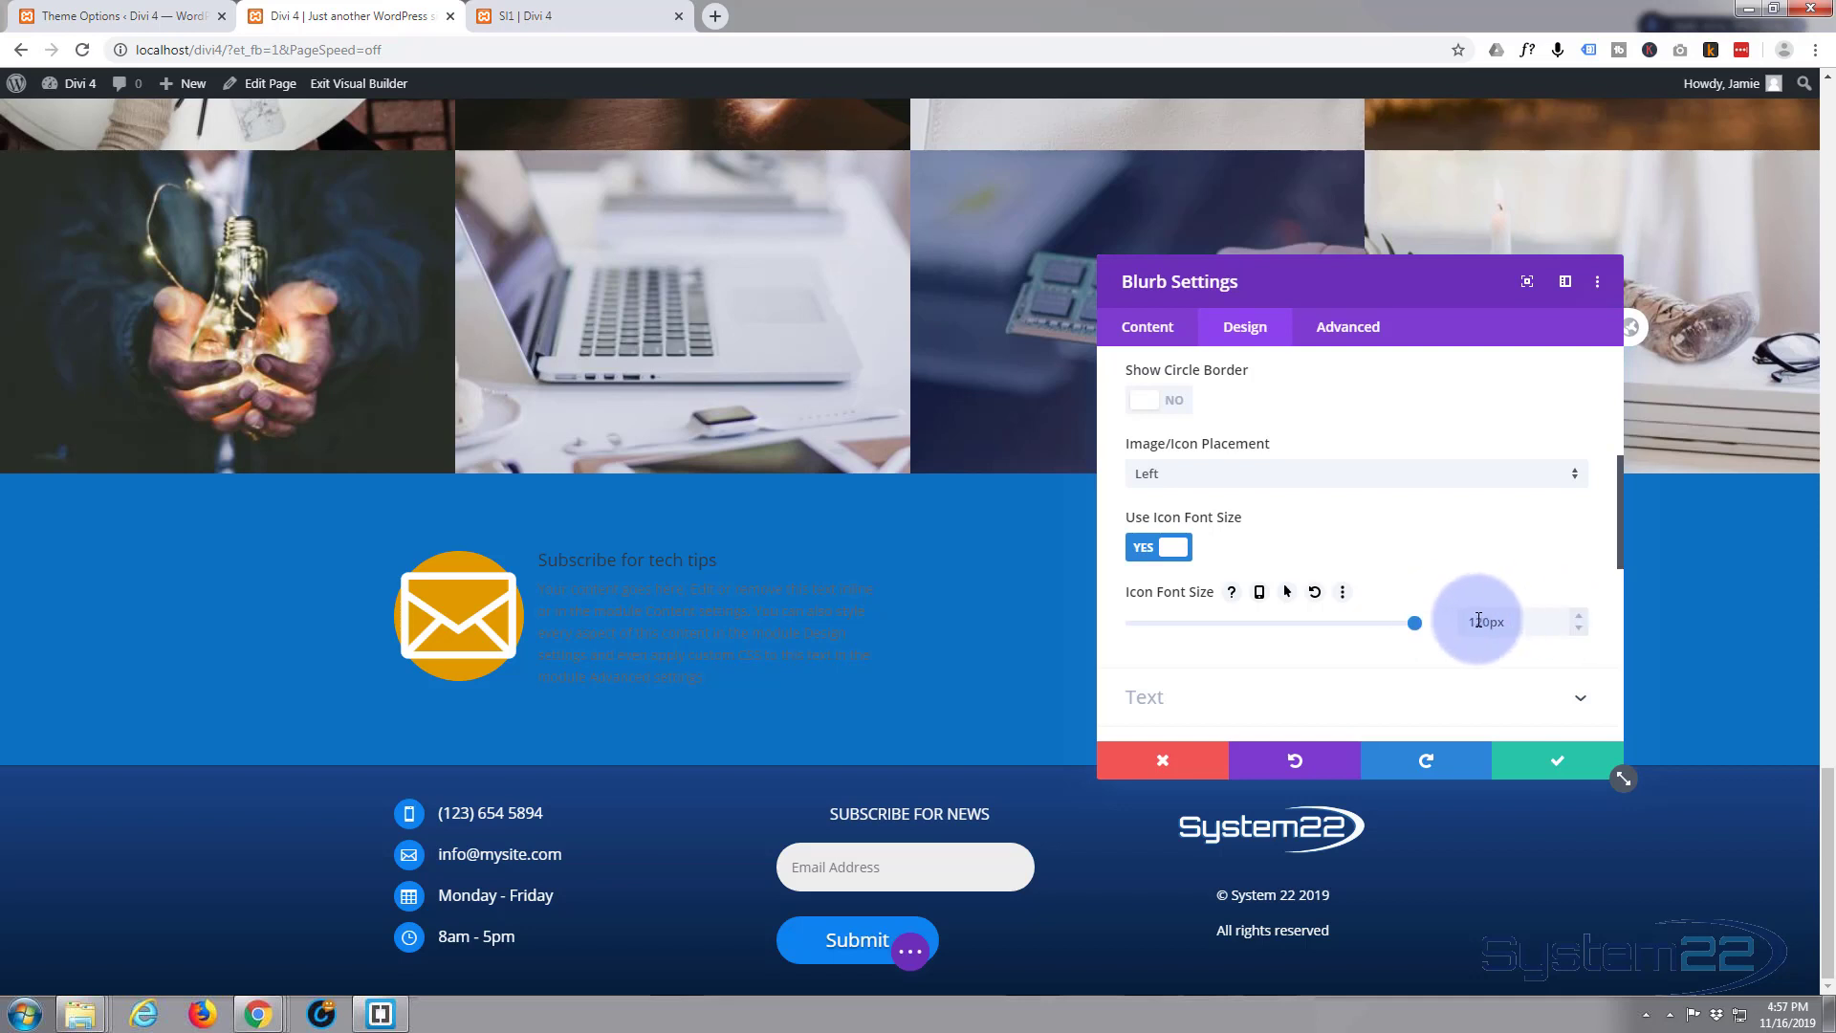
pyautogui.moveTo(1478, 620)
pyautogui.mouseDown()
pyautogui.moveTo(1498, 617)
pyautogui.moveTo(1479, 621)
pyautogui.mouseUp()
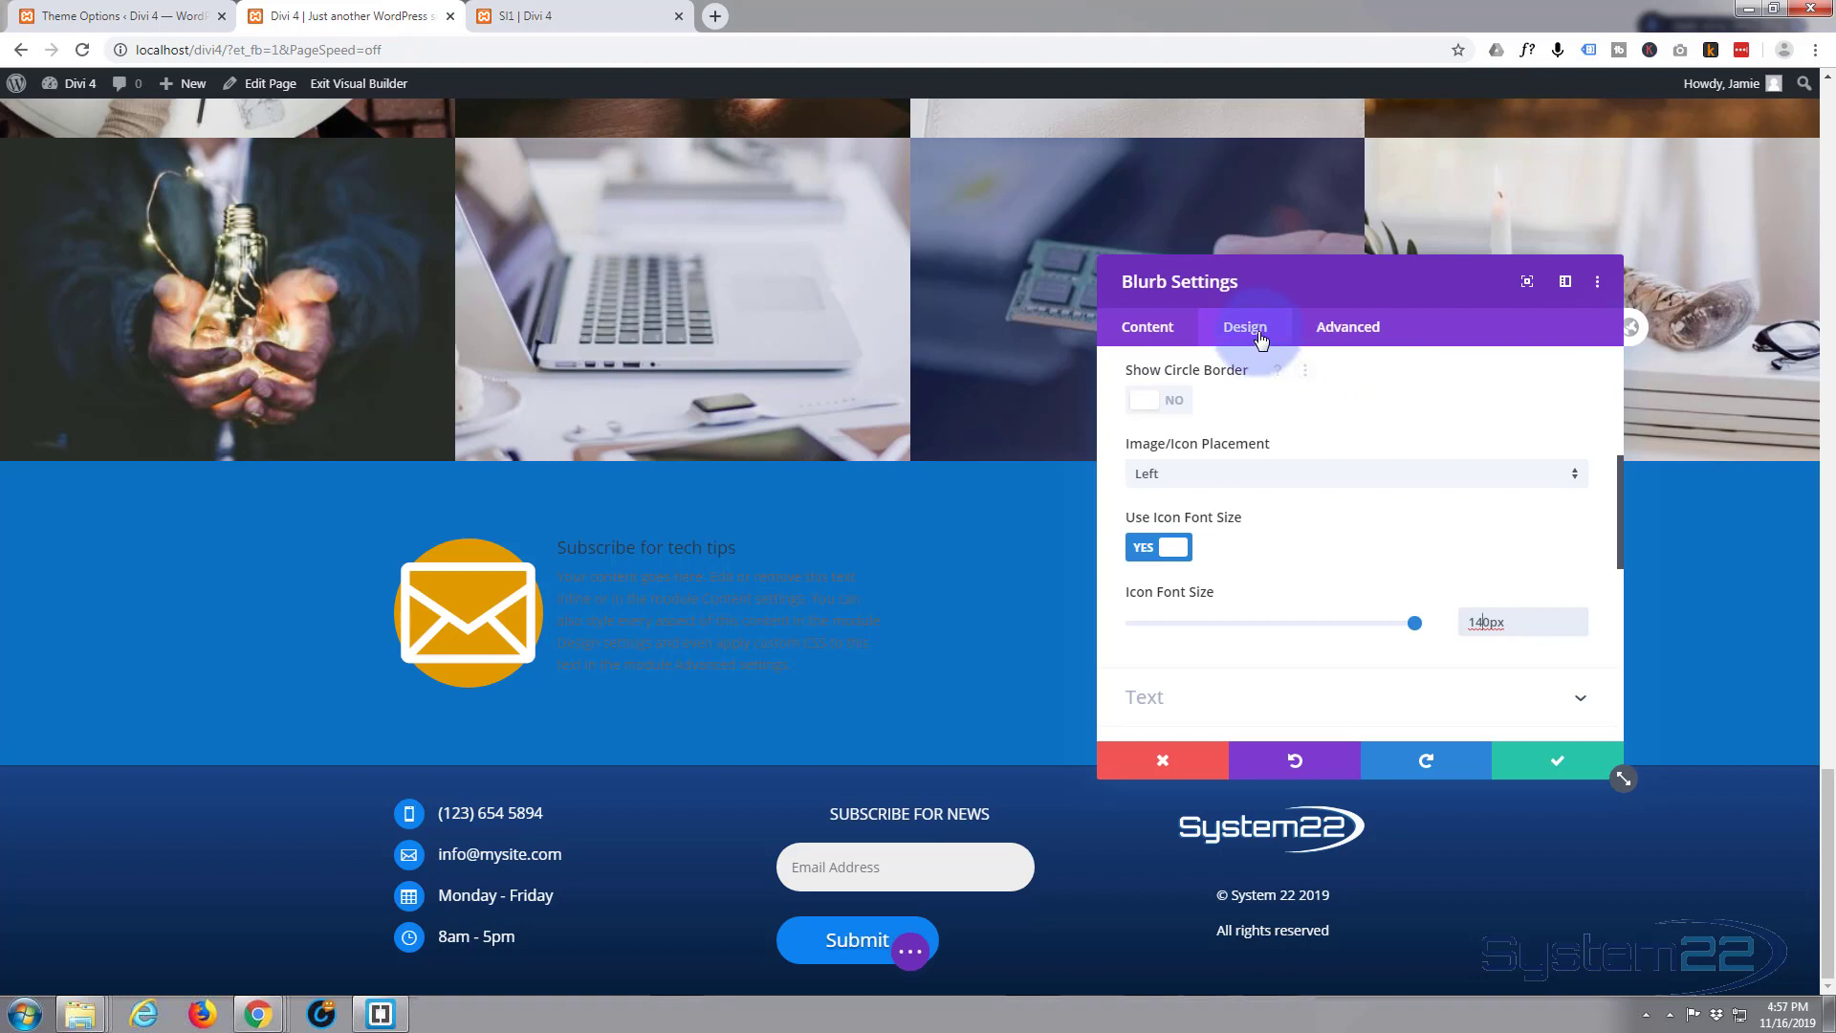
# Make the blurb text white, then expand the Title Text styling options.
pyautogui.scroll(-2, 1262, 588)
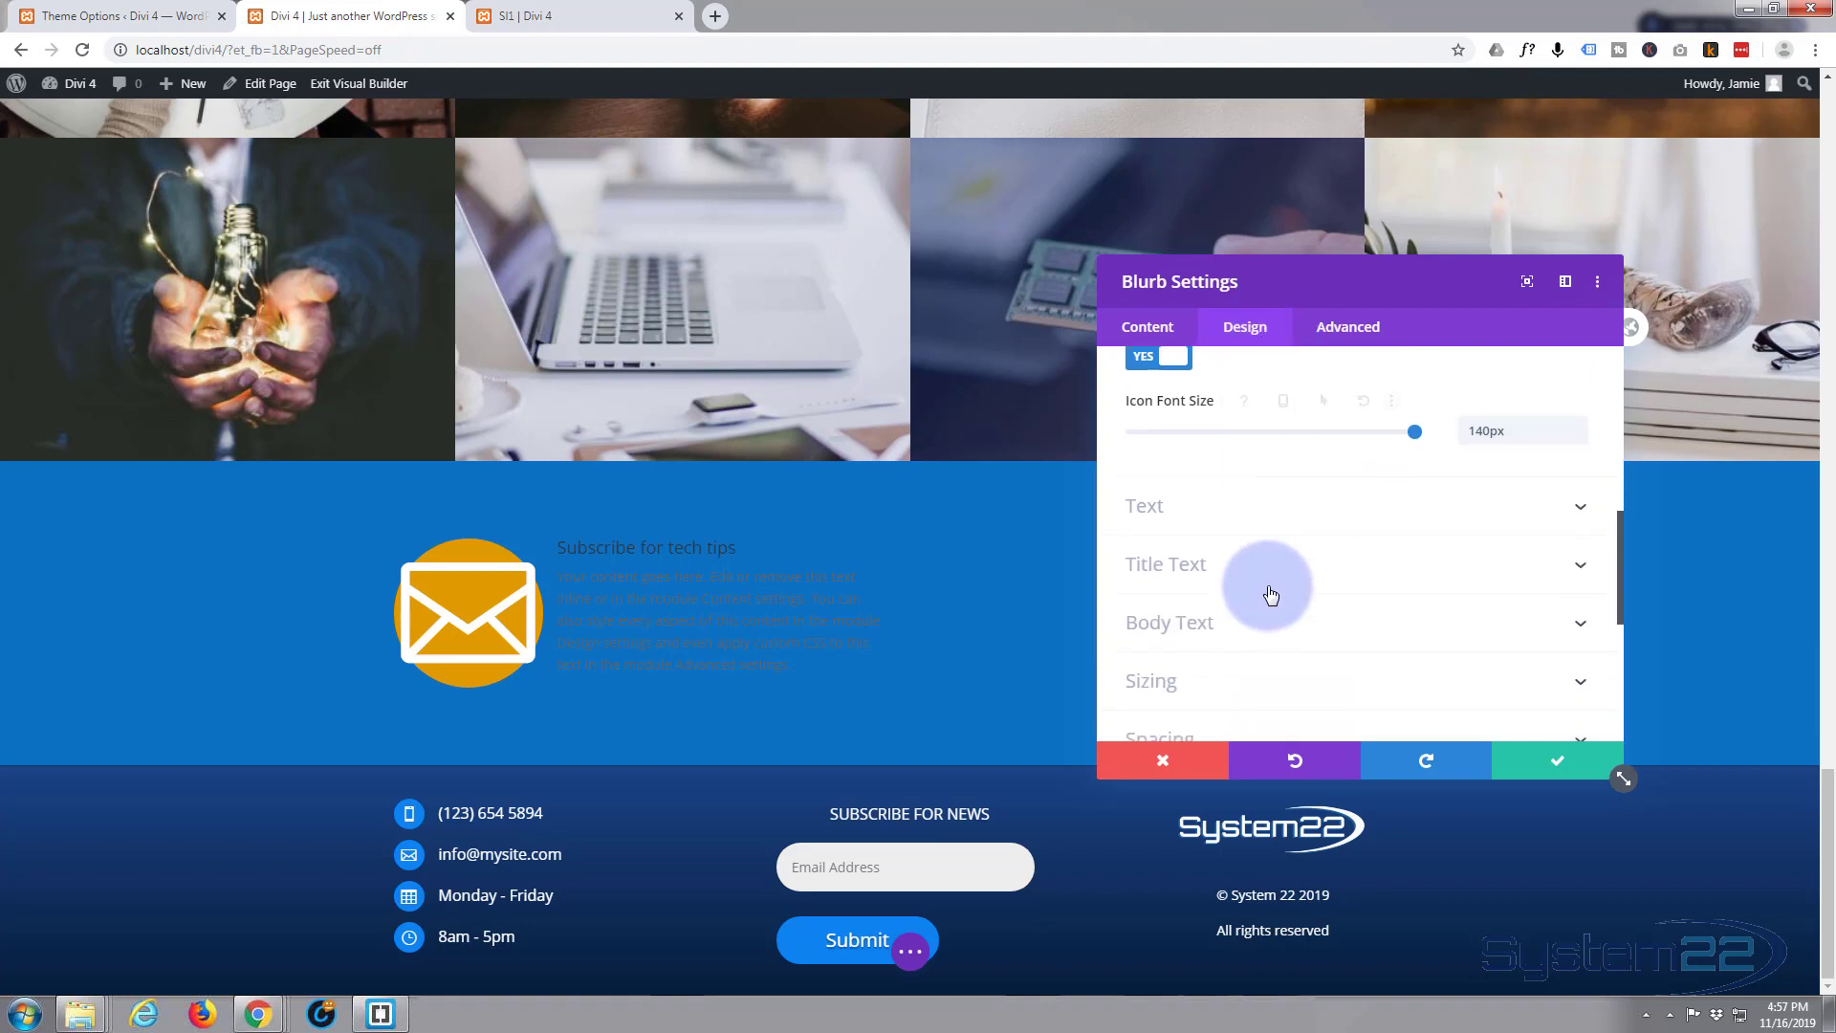
pyautogui.click(1259, 512)
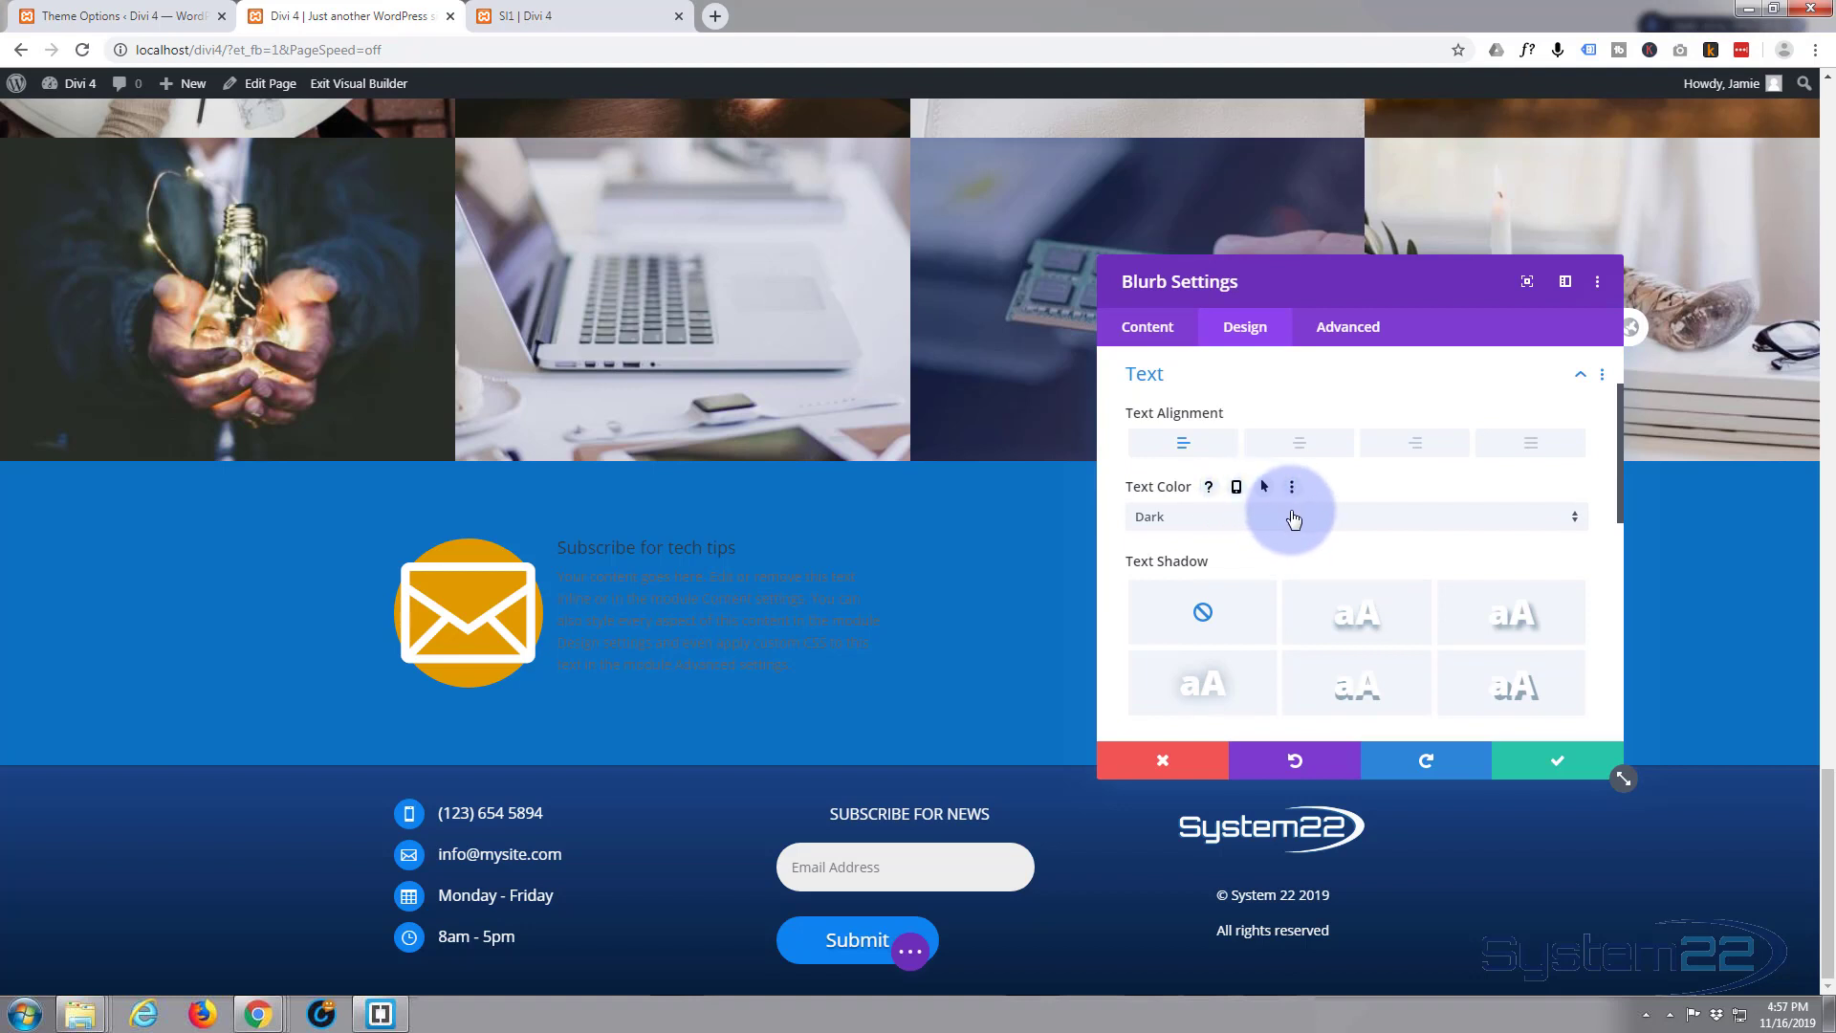
pyautogui.click(1297, 520)
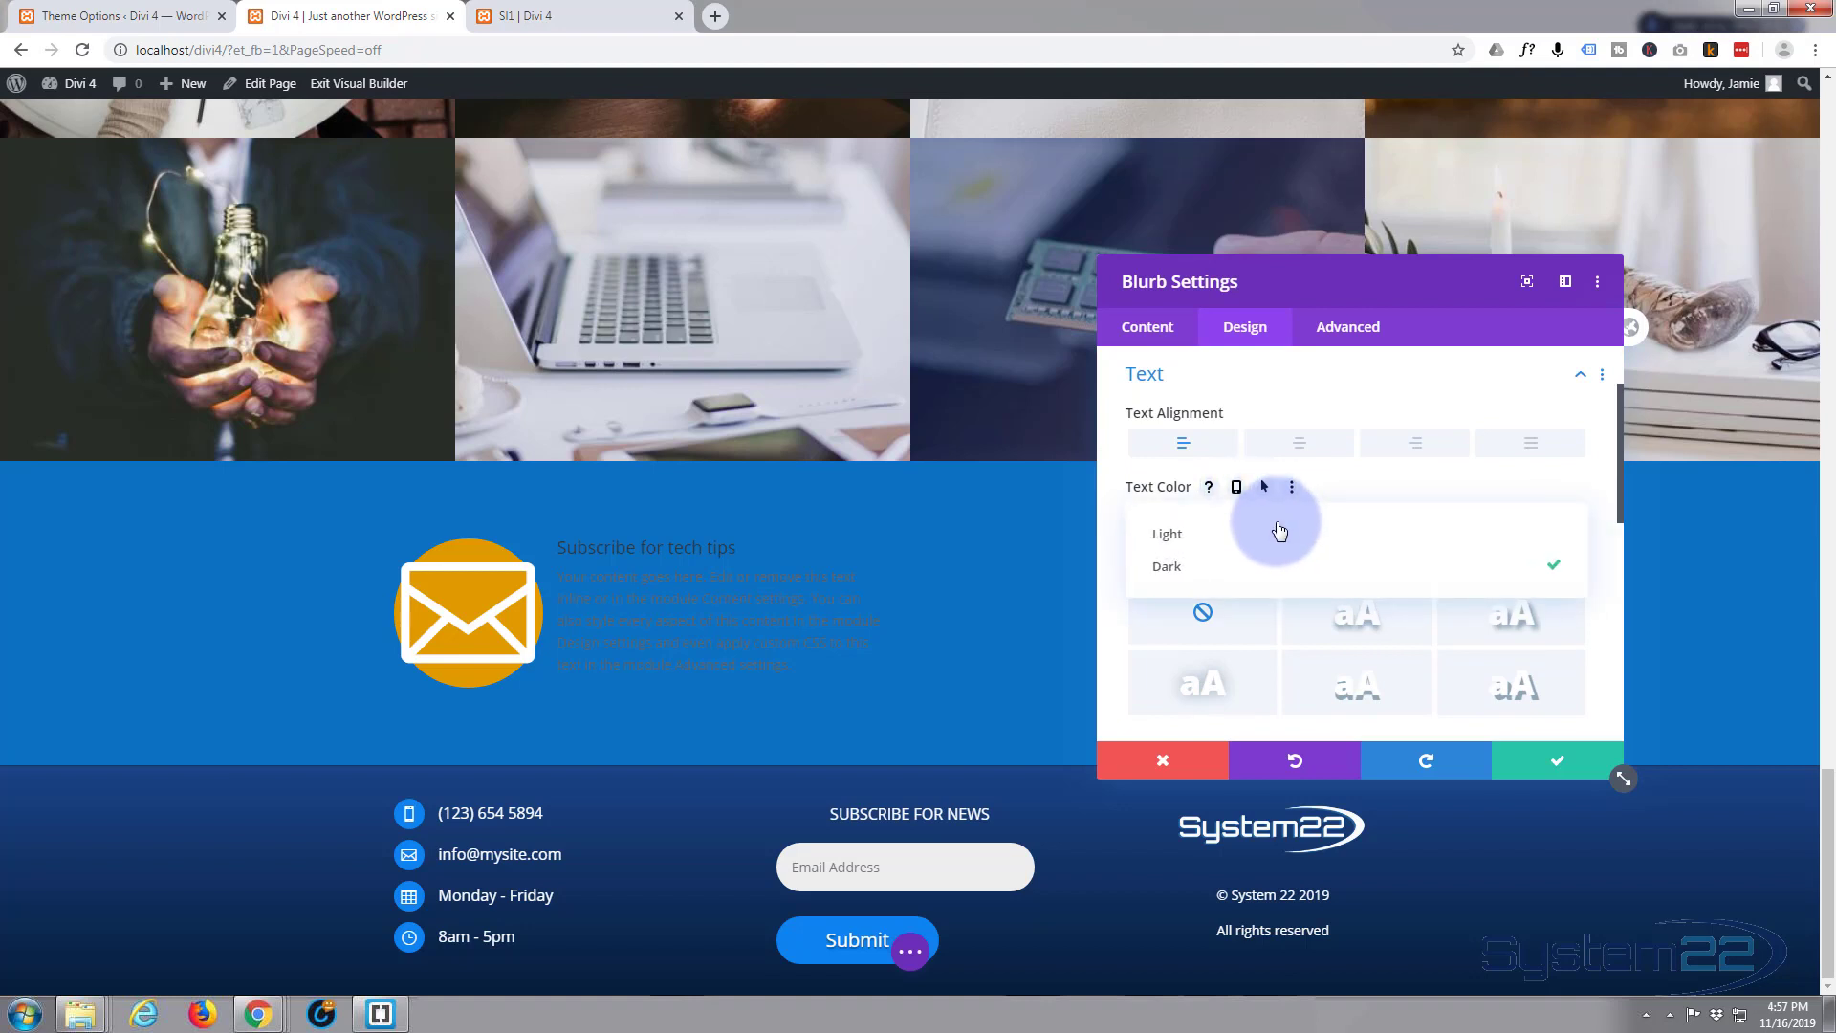
pyautogui.click(1202, 533)
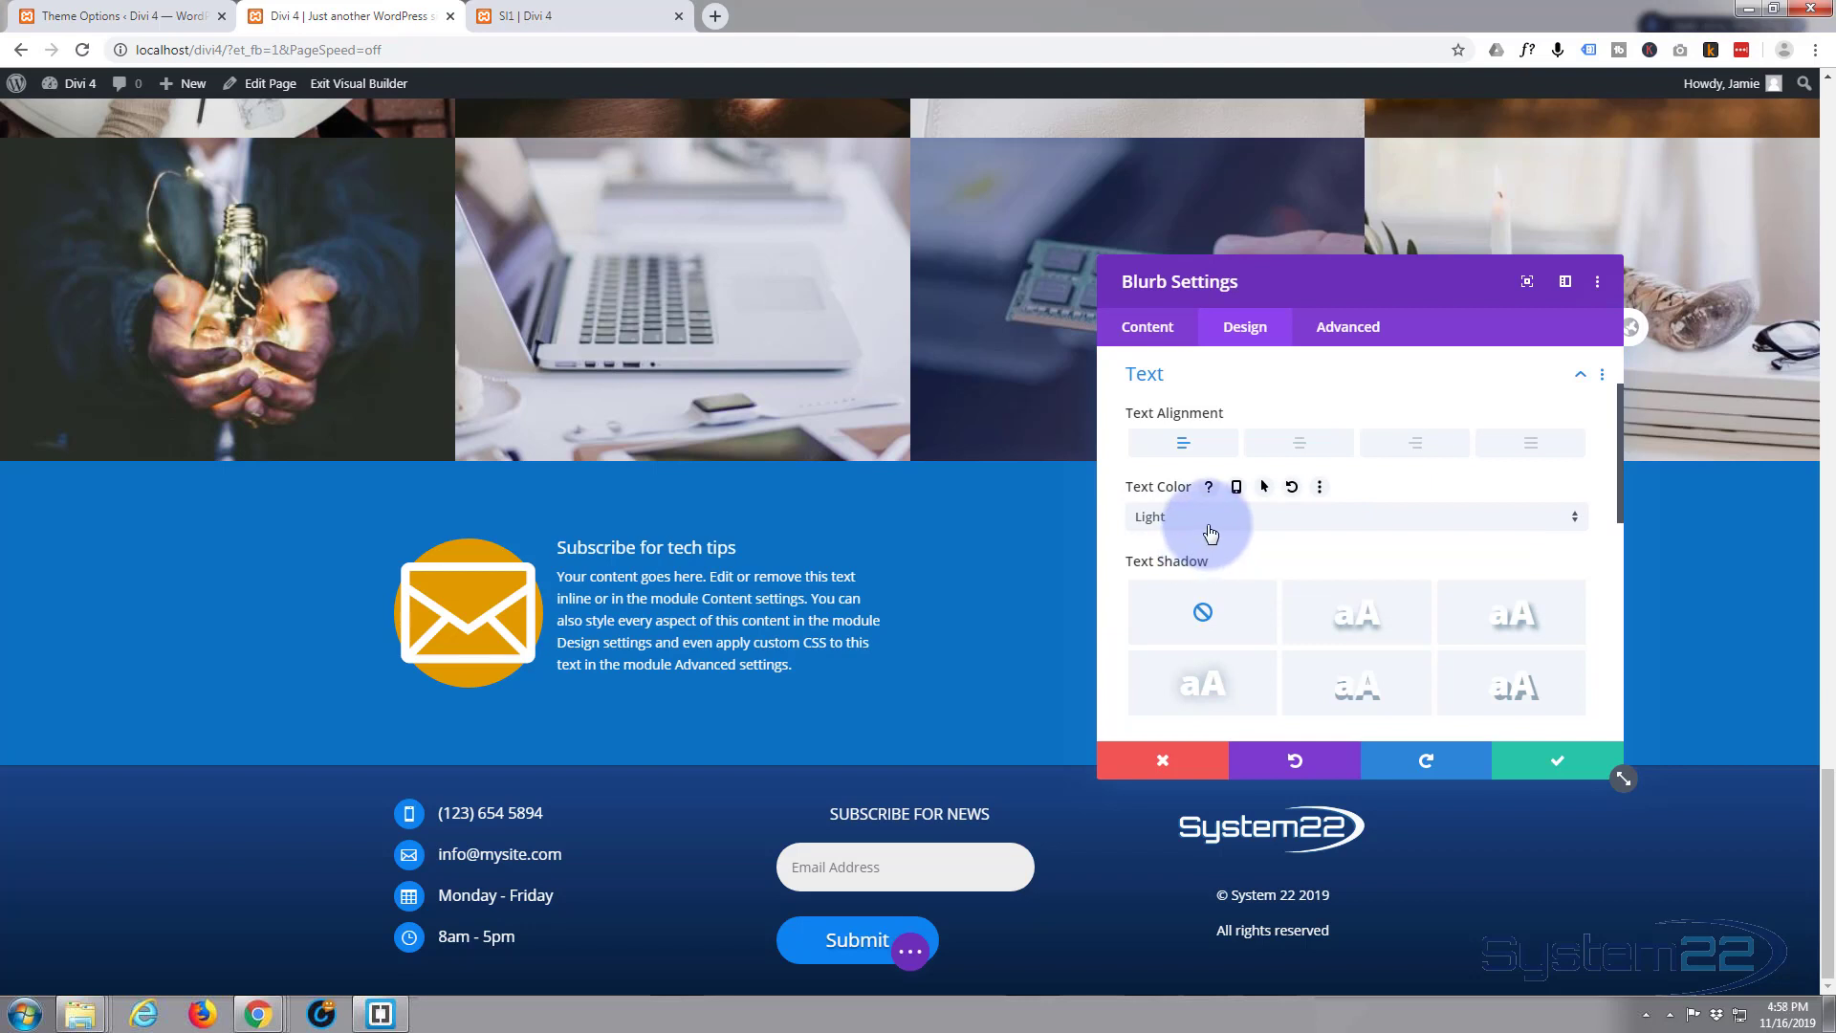
pyautogui.scroll(-3, 1222, 526)
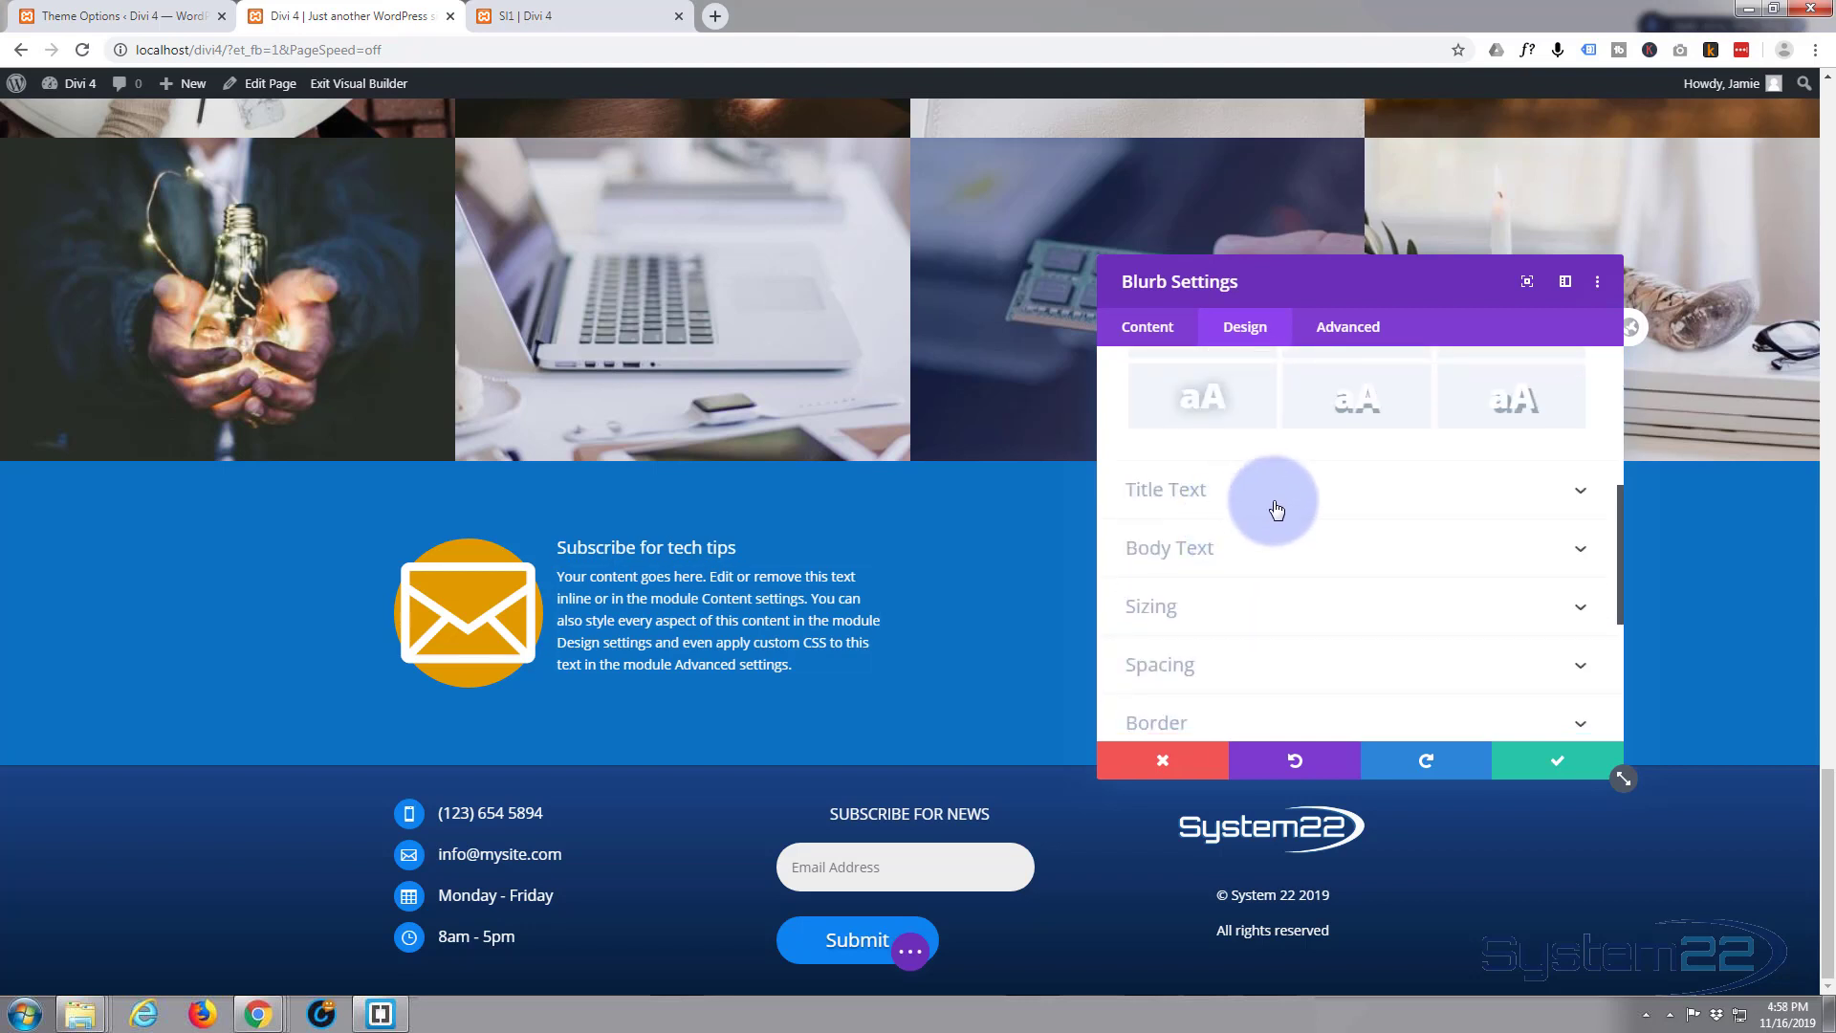
pyautogui.click(1287, 490)
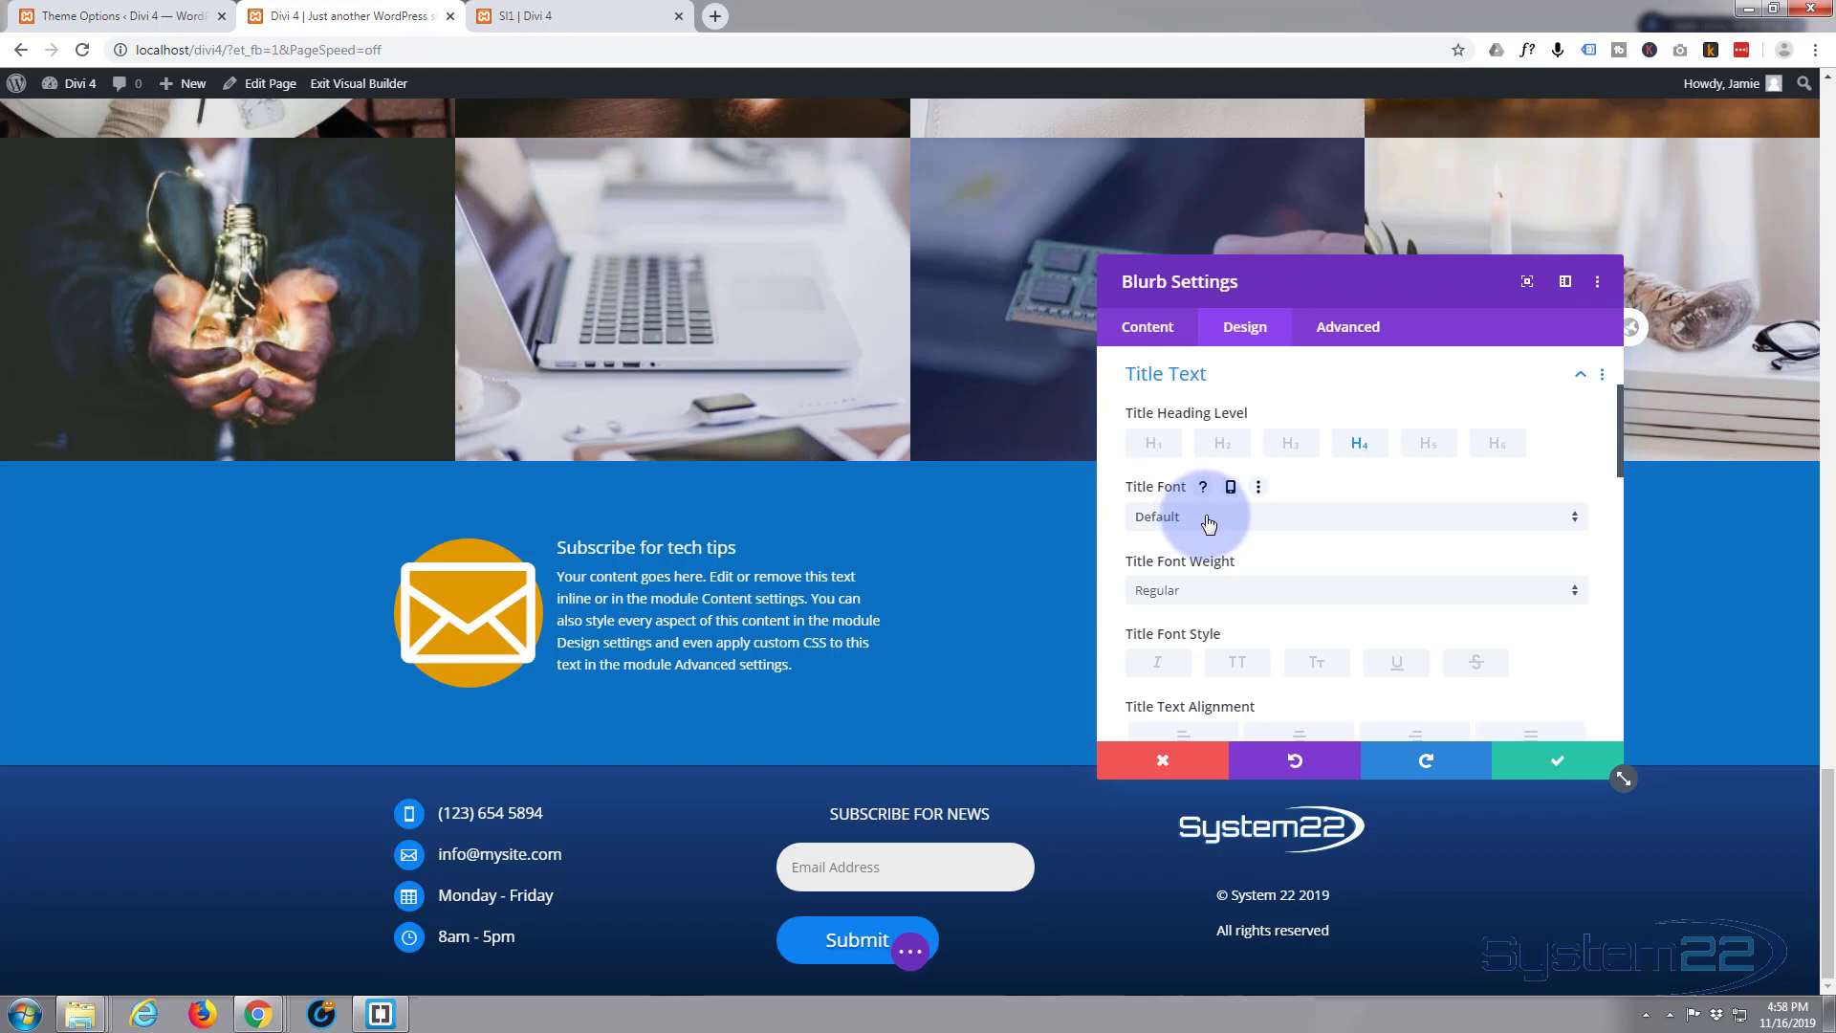
# Make the blurb title bold and uppercase, keeping the default font.
pyautogui.click(1239, 518)
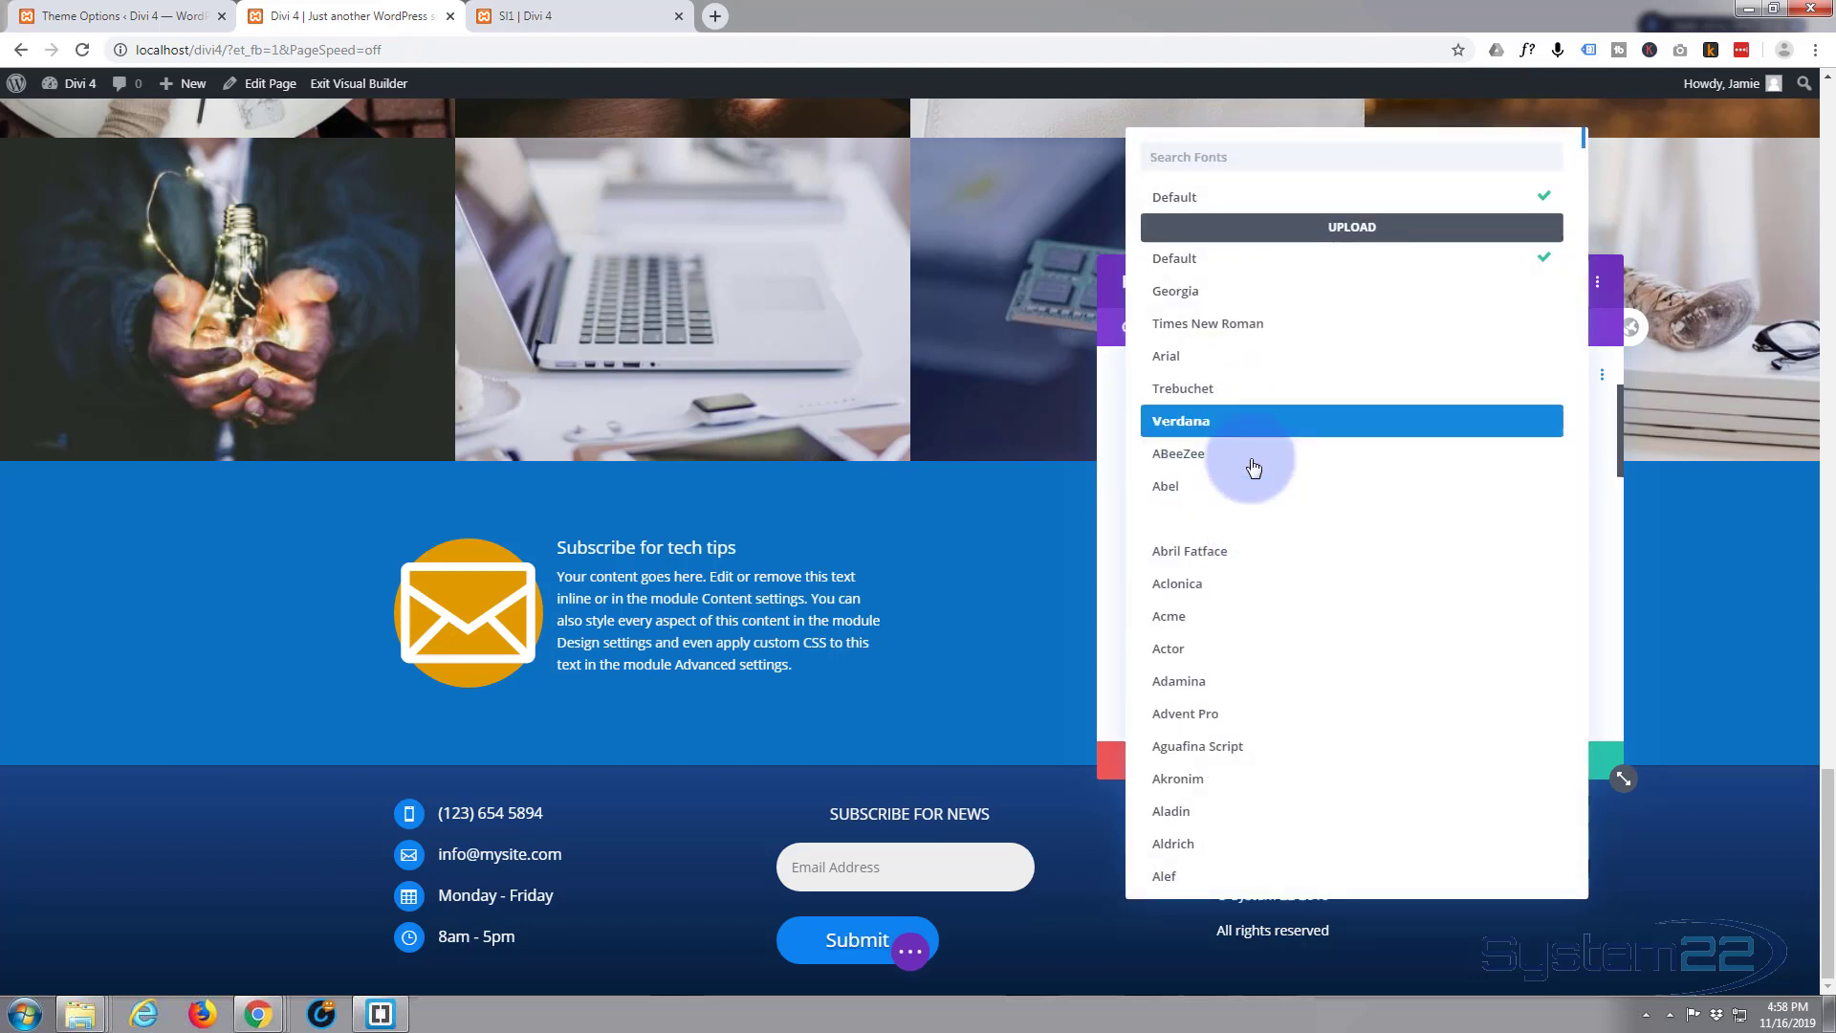
pyautogui.scroll(-2, 1253, 468)
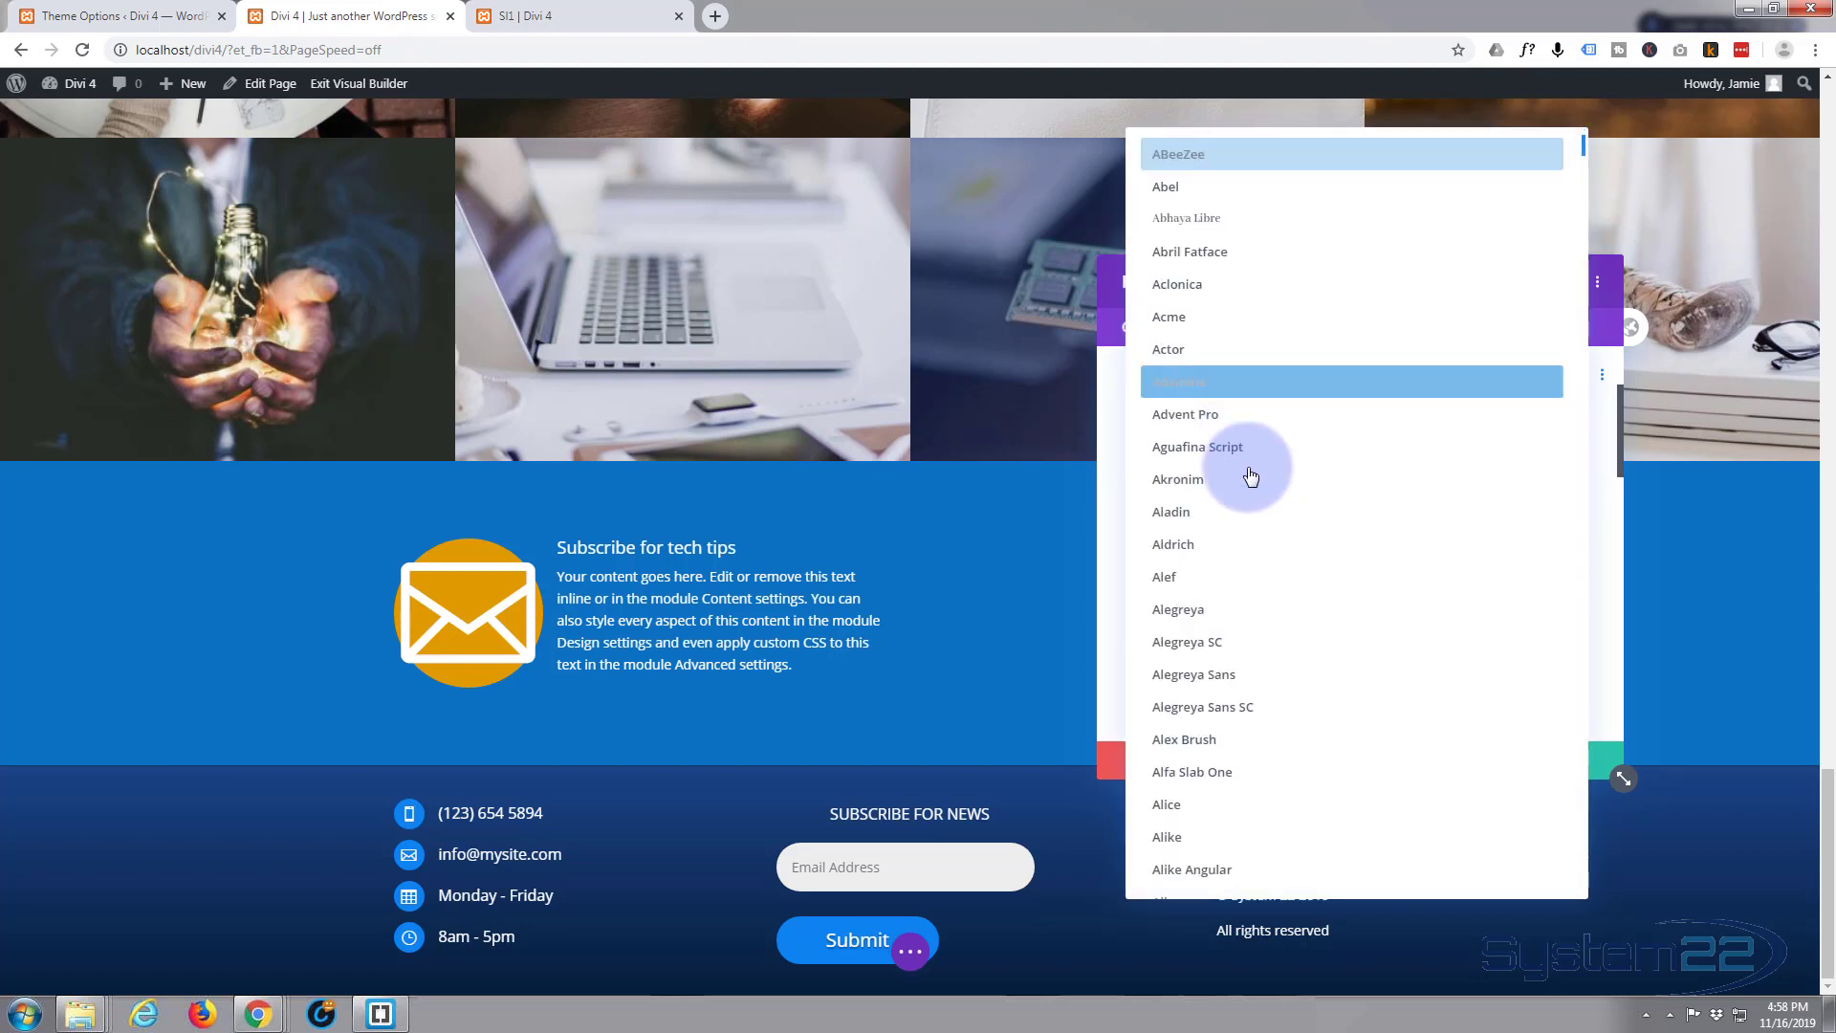
pyautogui.click(1609, 572)
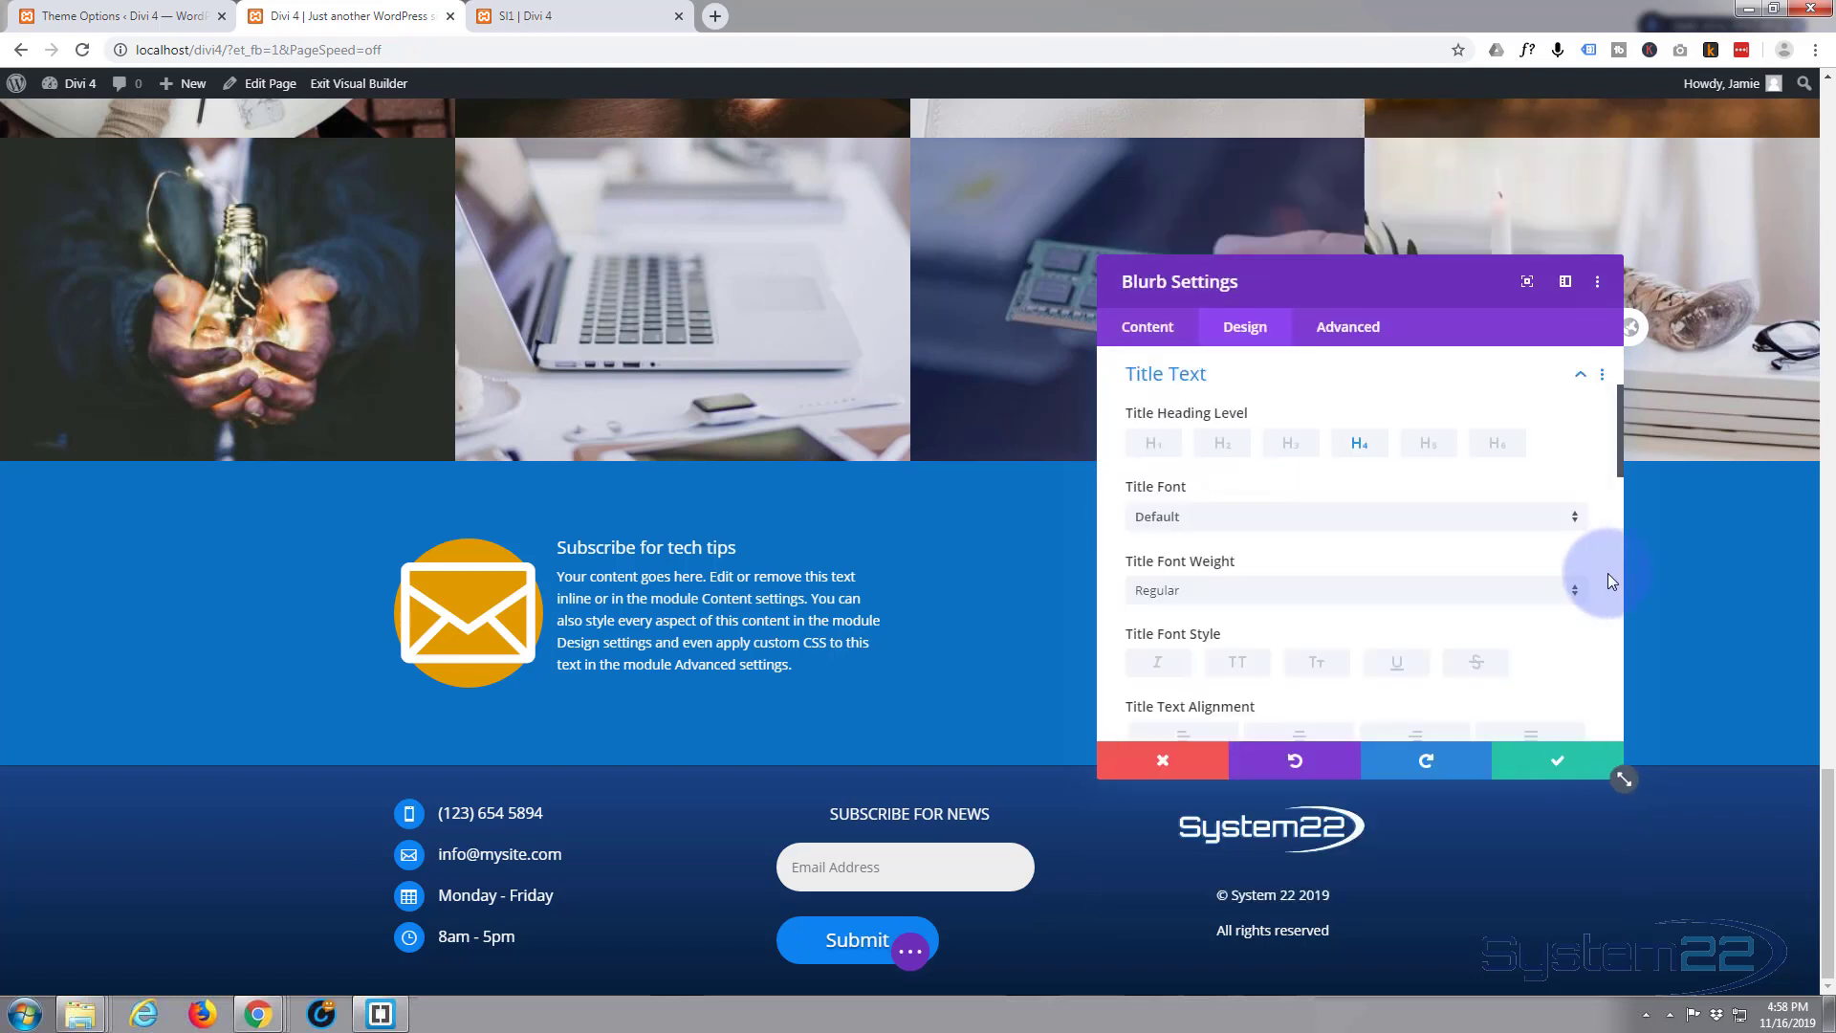
pyautogui.click(1258, 609)
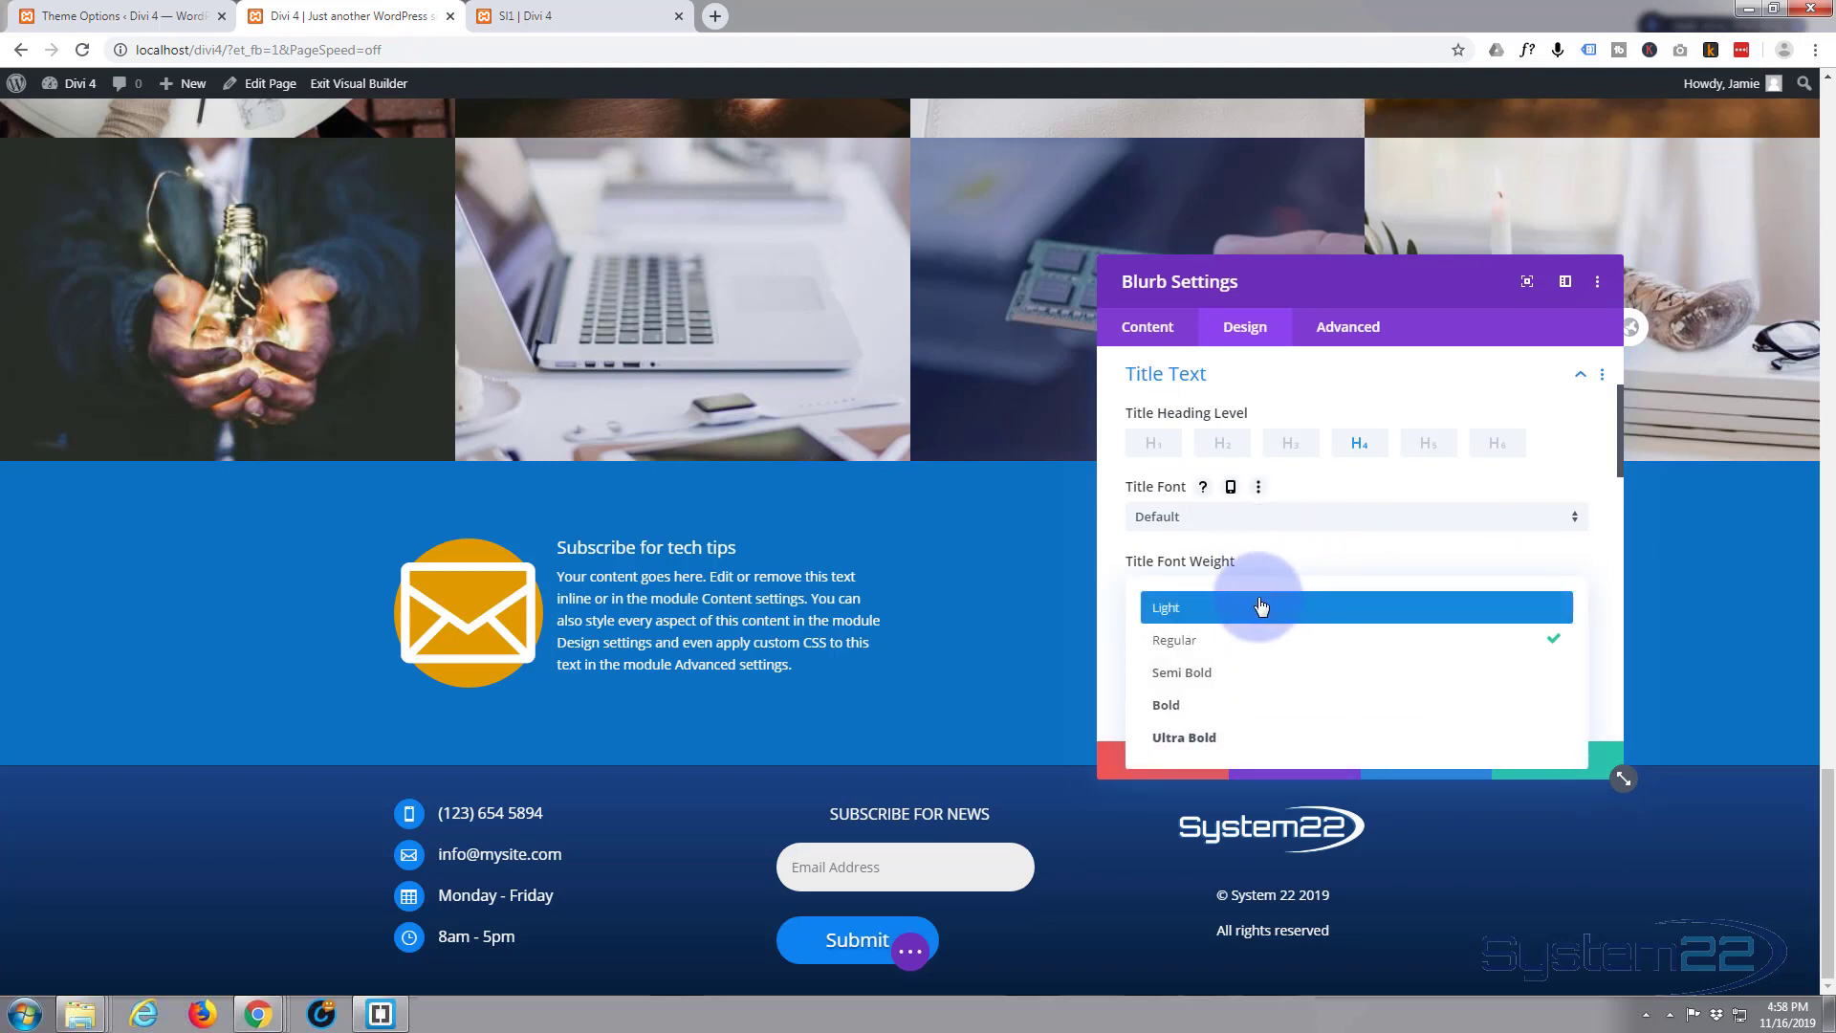
pyautogui.click(1205, 708)
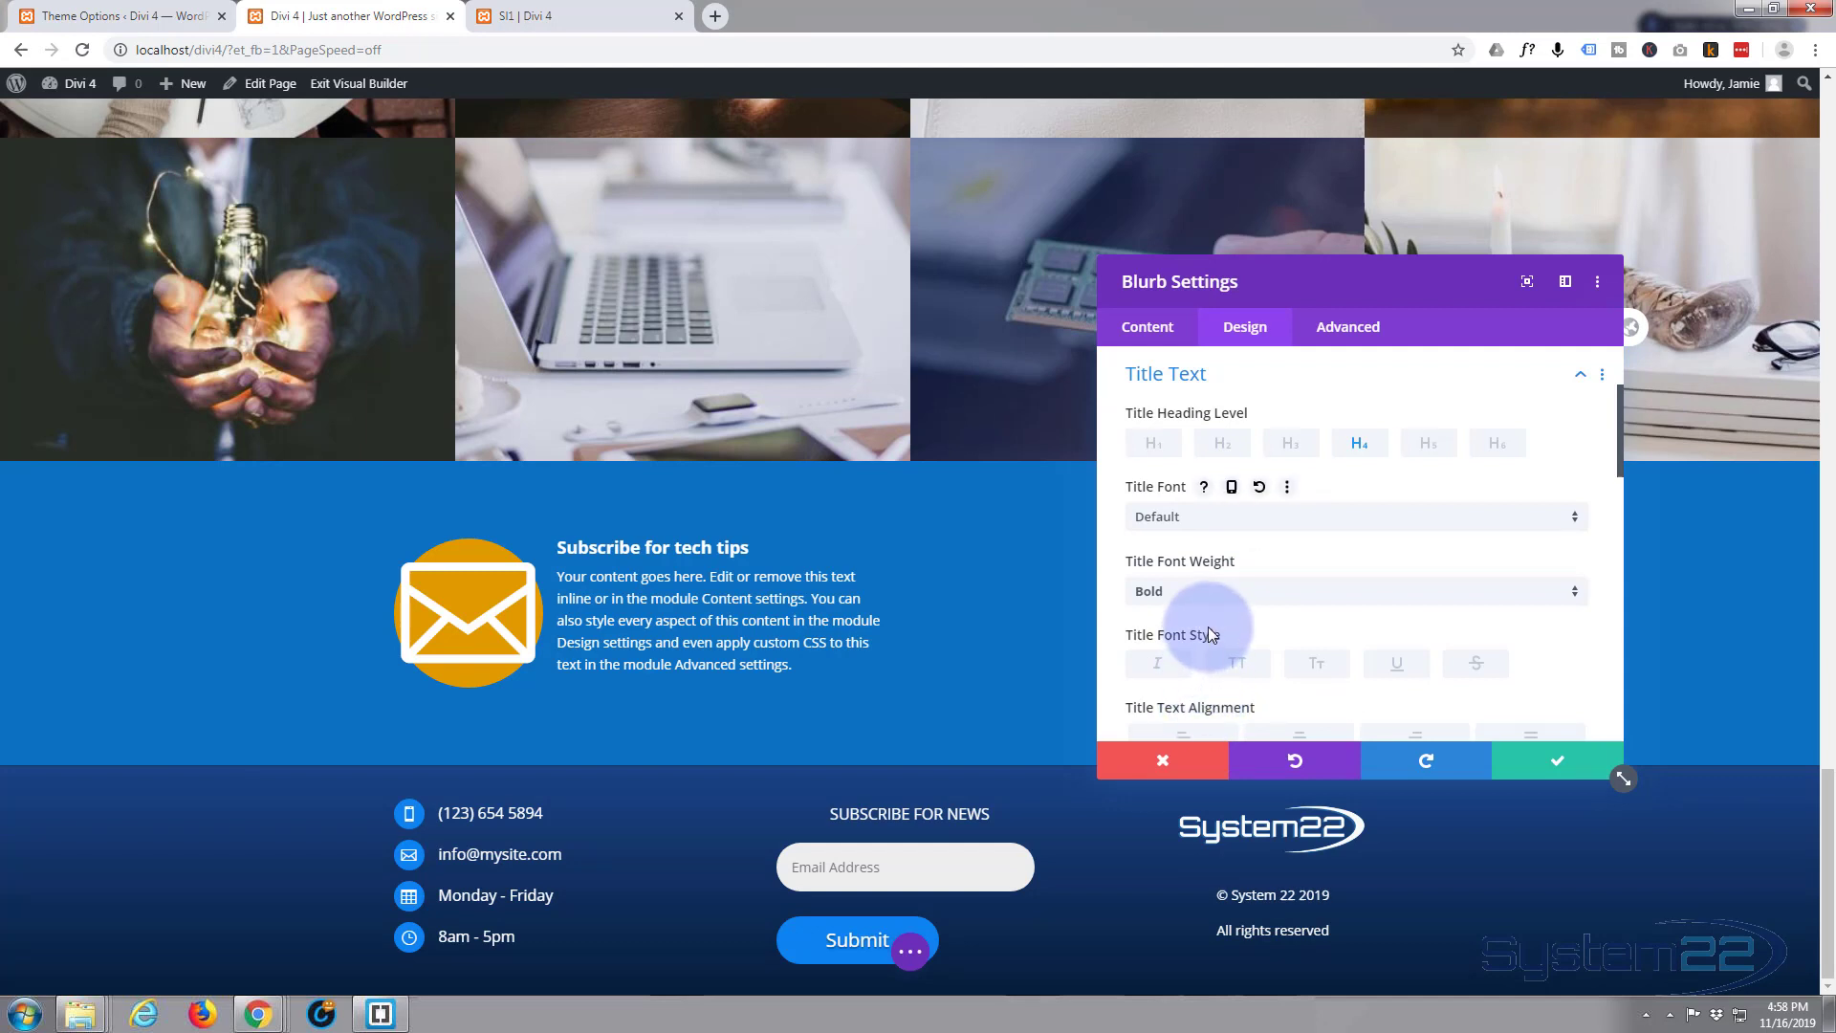
pyautogui.click(1239, 667)
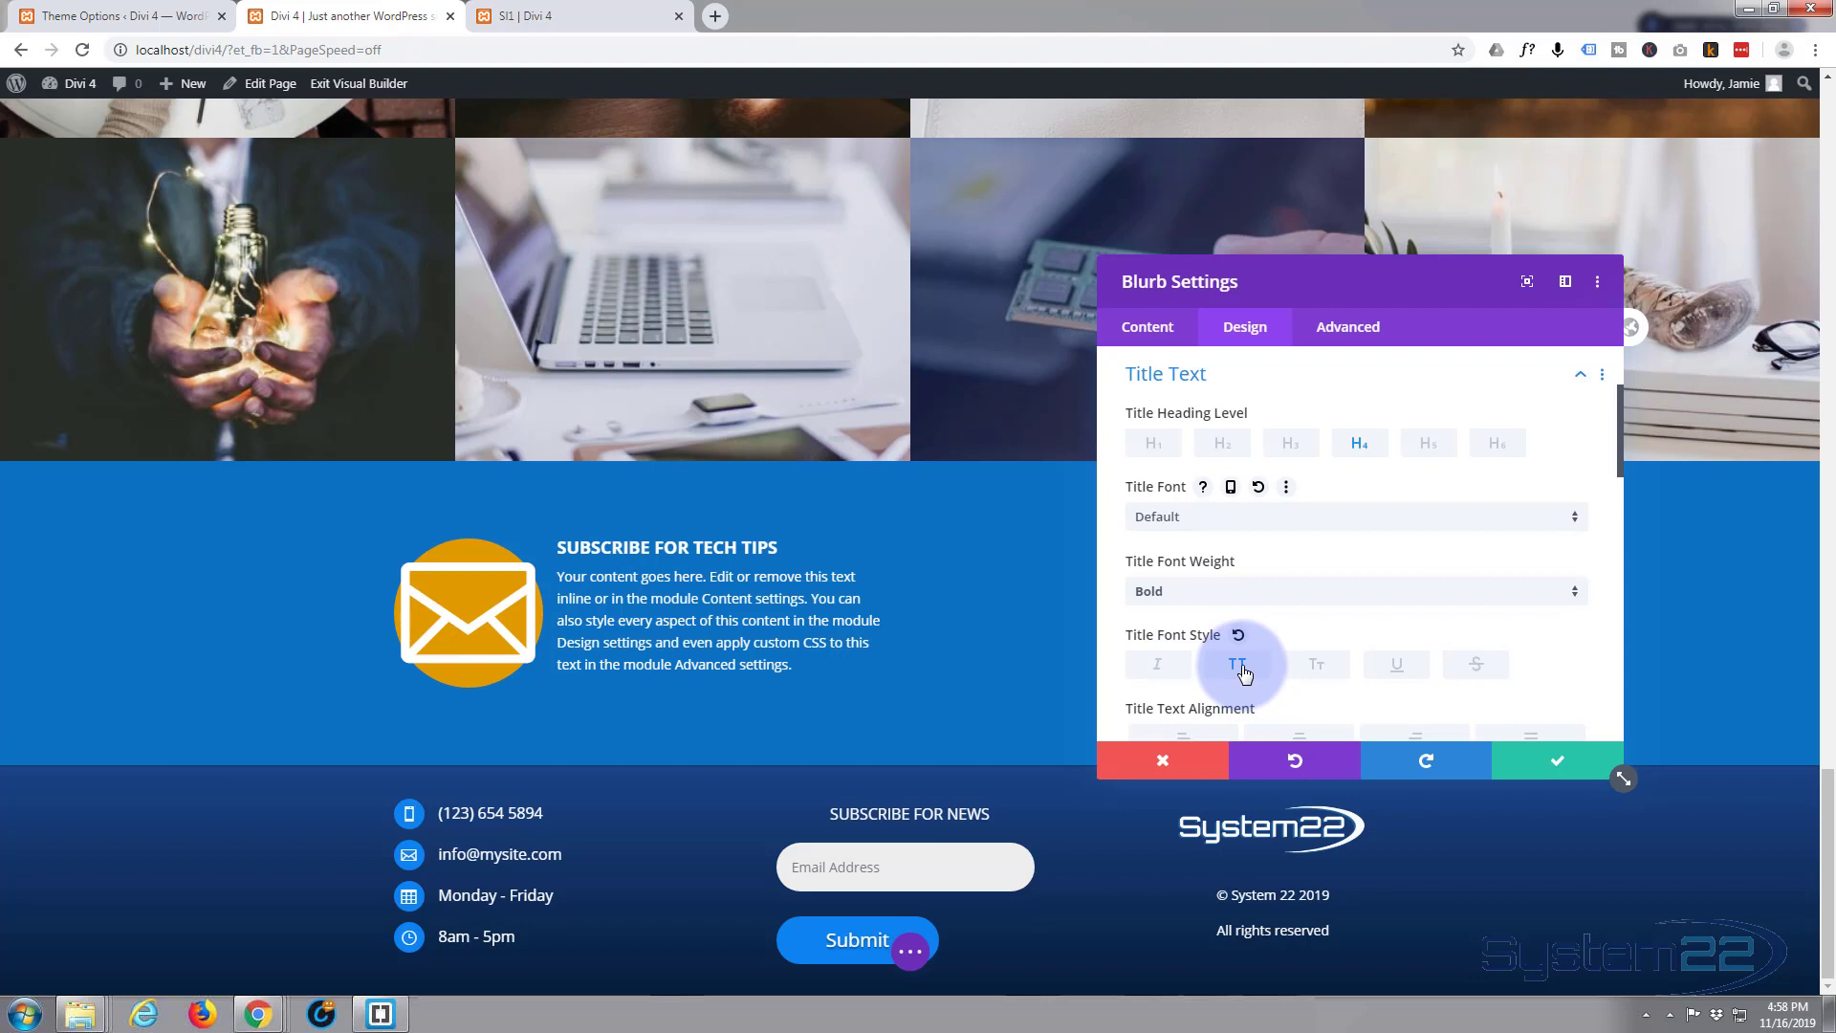
# Keep the title left-aligned and enlarge the title text size to 23px.
pyautogui.scroll(-1, 1243, 673)
pyautogui.scroll(-1, 1241, 662)
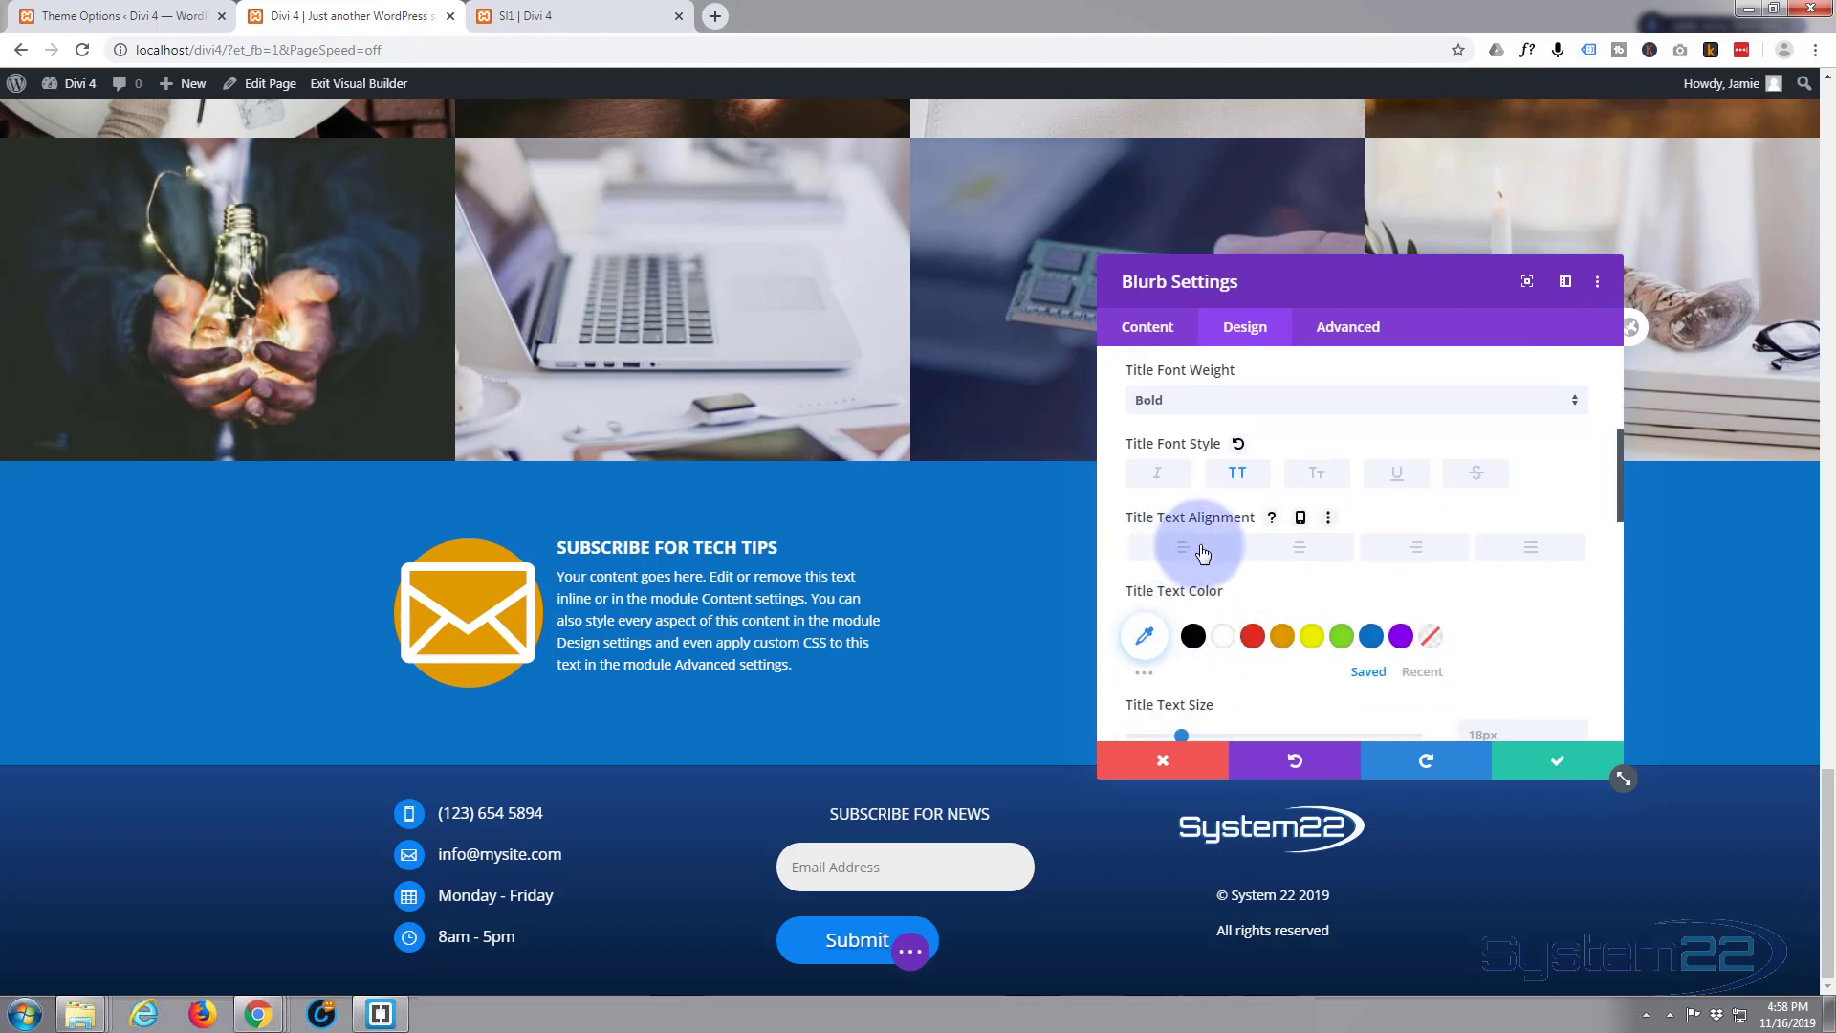
pyautogui.click(1297, 550)
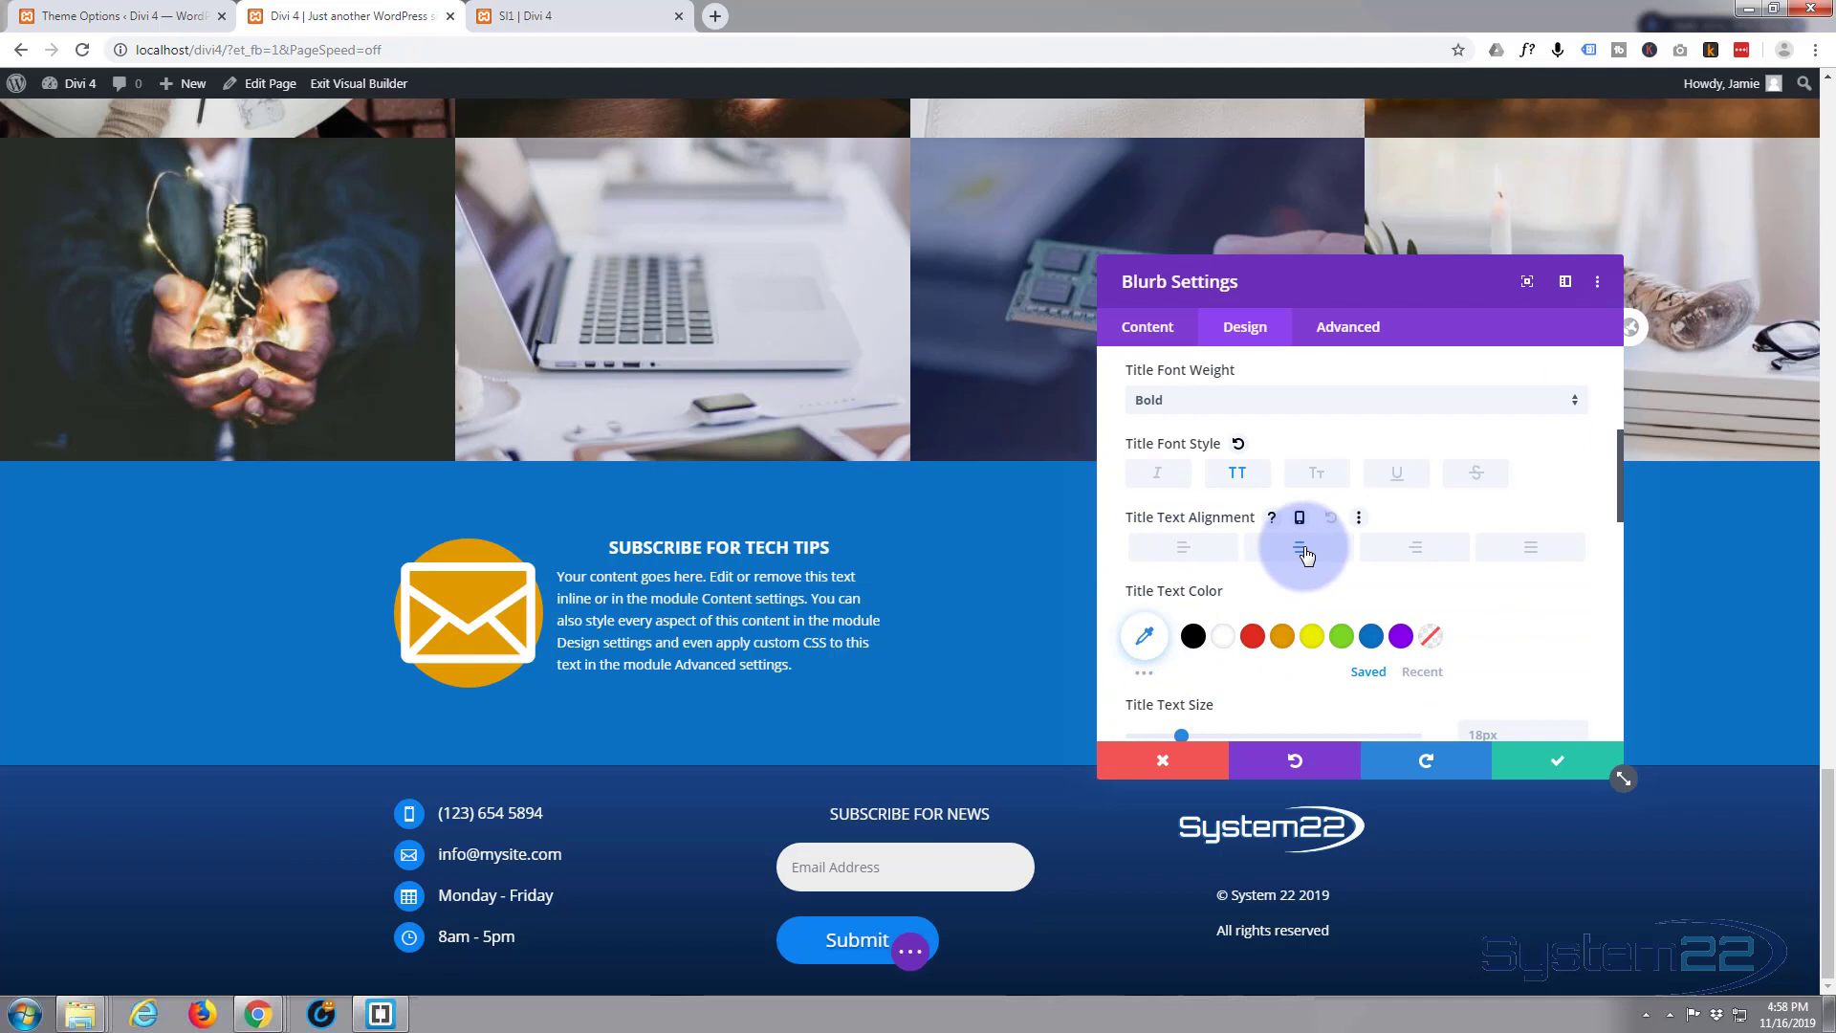
pyautogui.click(1171, 552)
pyautogui.scroll(-1, 1234, 608)
pyautogui.scroll(-2, 1232, 601)
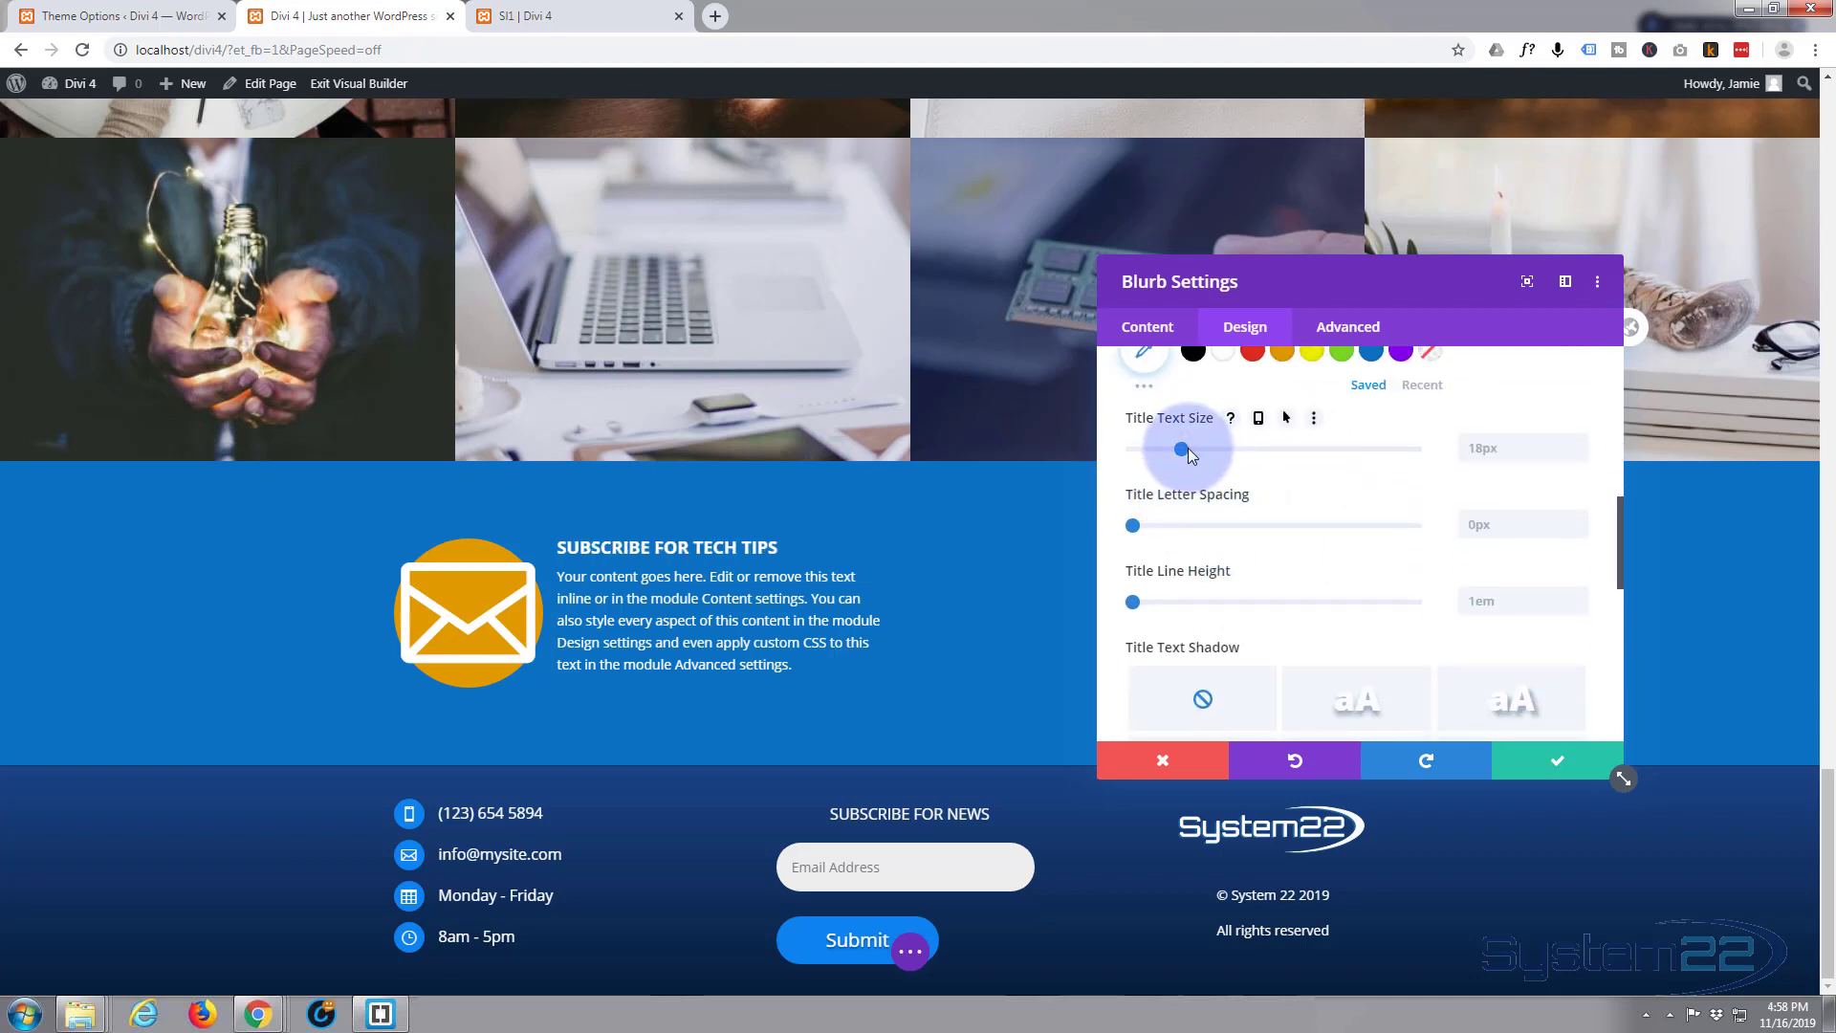
pyautogui.moveTo(1182, 447); pyautogui.dragTo(1197, 450)
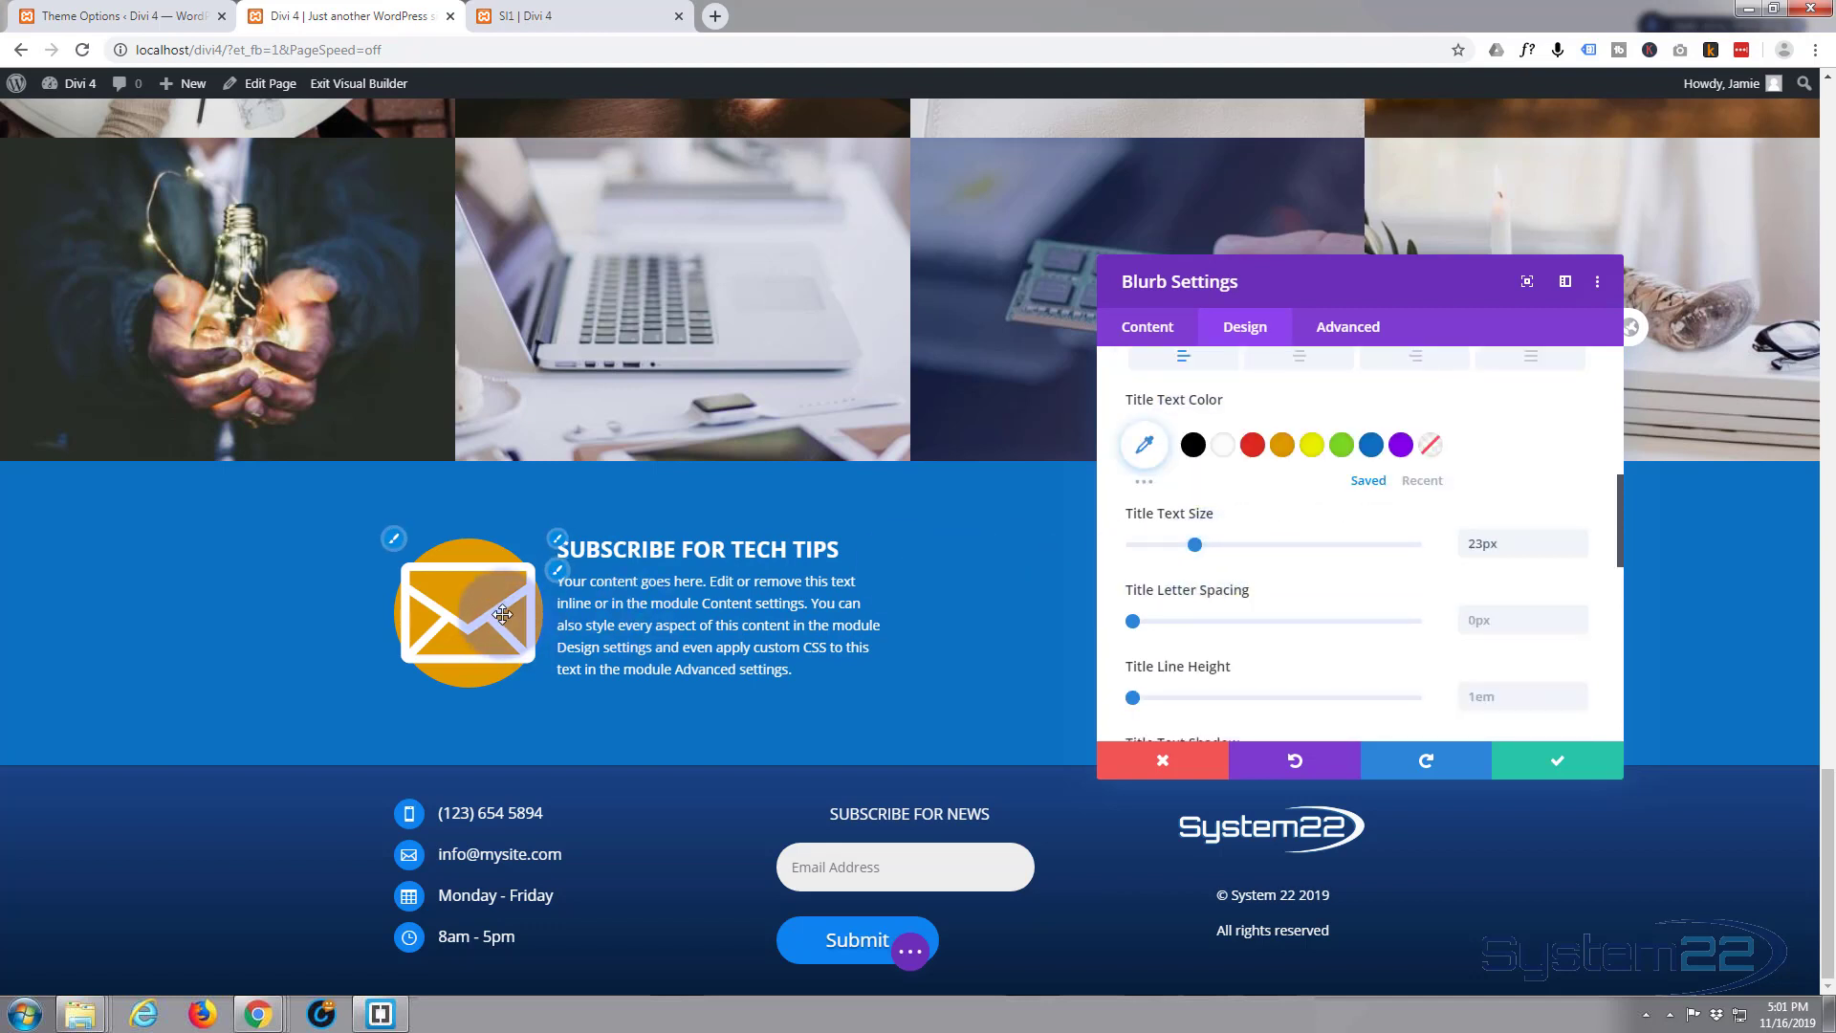
# Lower the envelope icon's Icon Font Size from 140px to 135px in Image & Icon.
pyautogui.click(498, 557)
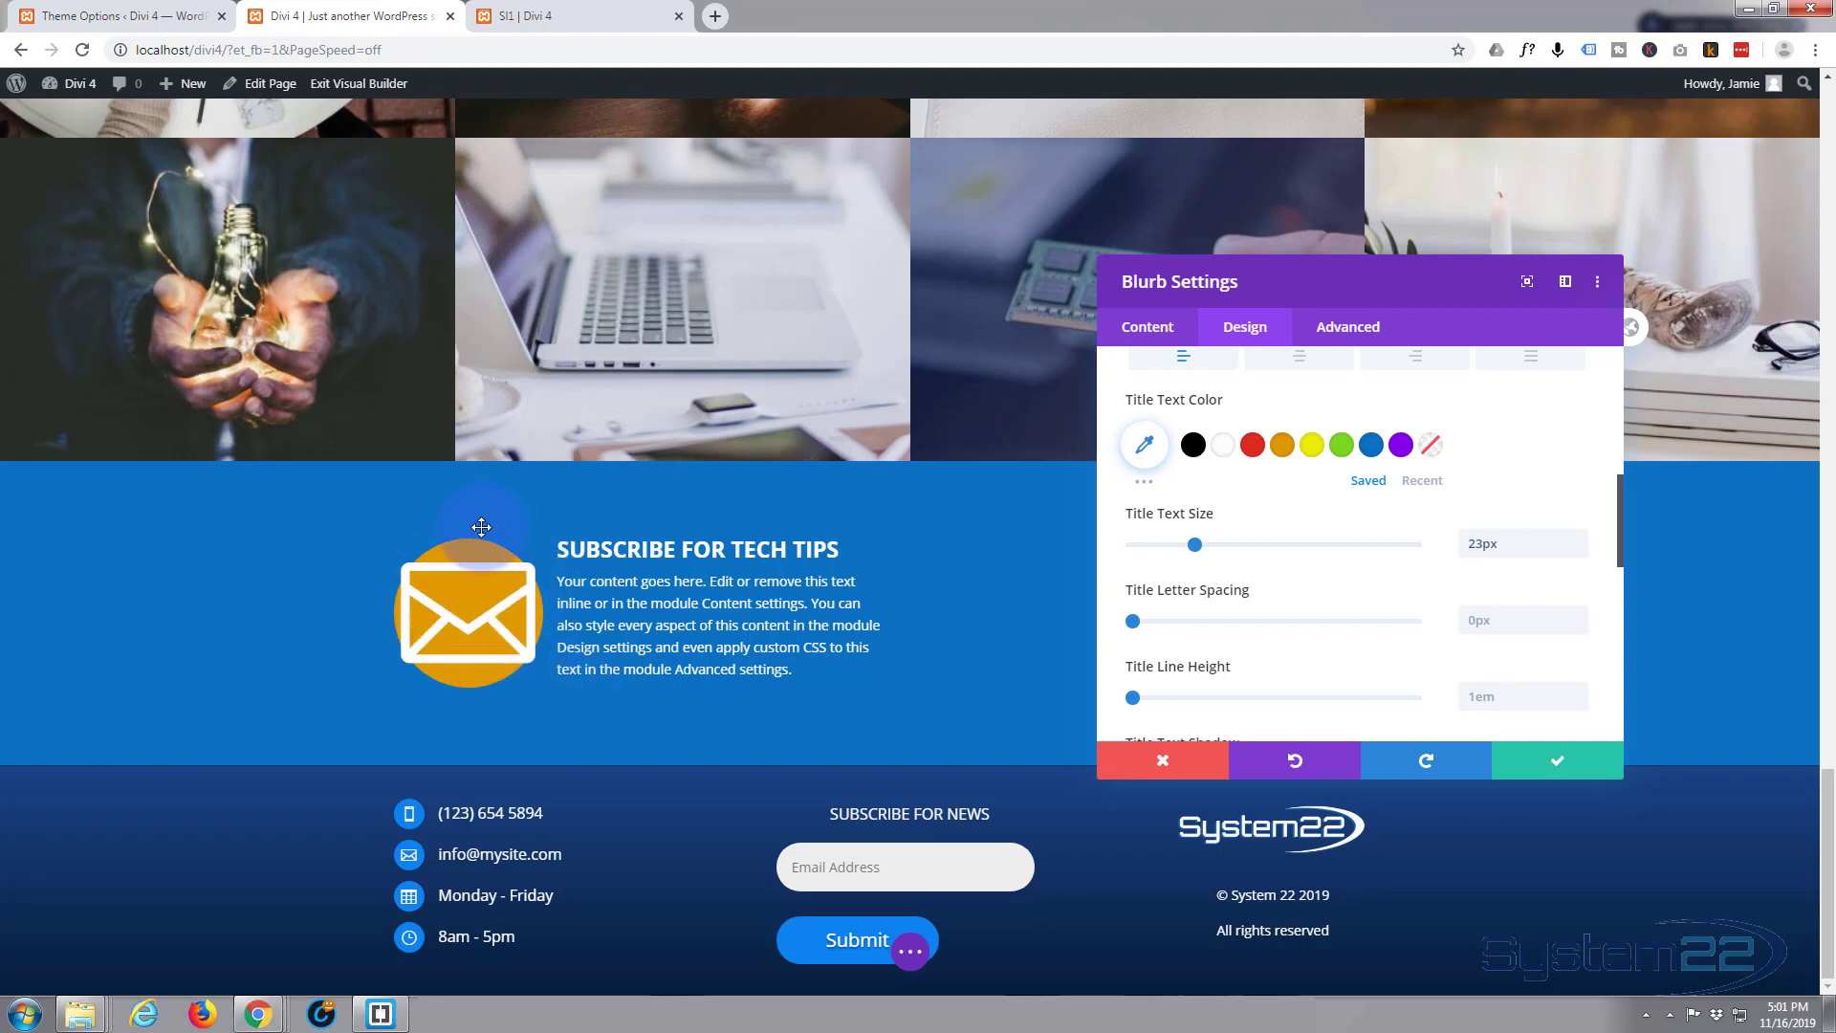
pyautogui.scroll(6, 1301, 450)
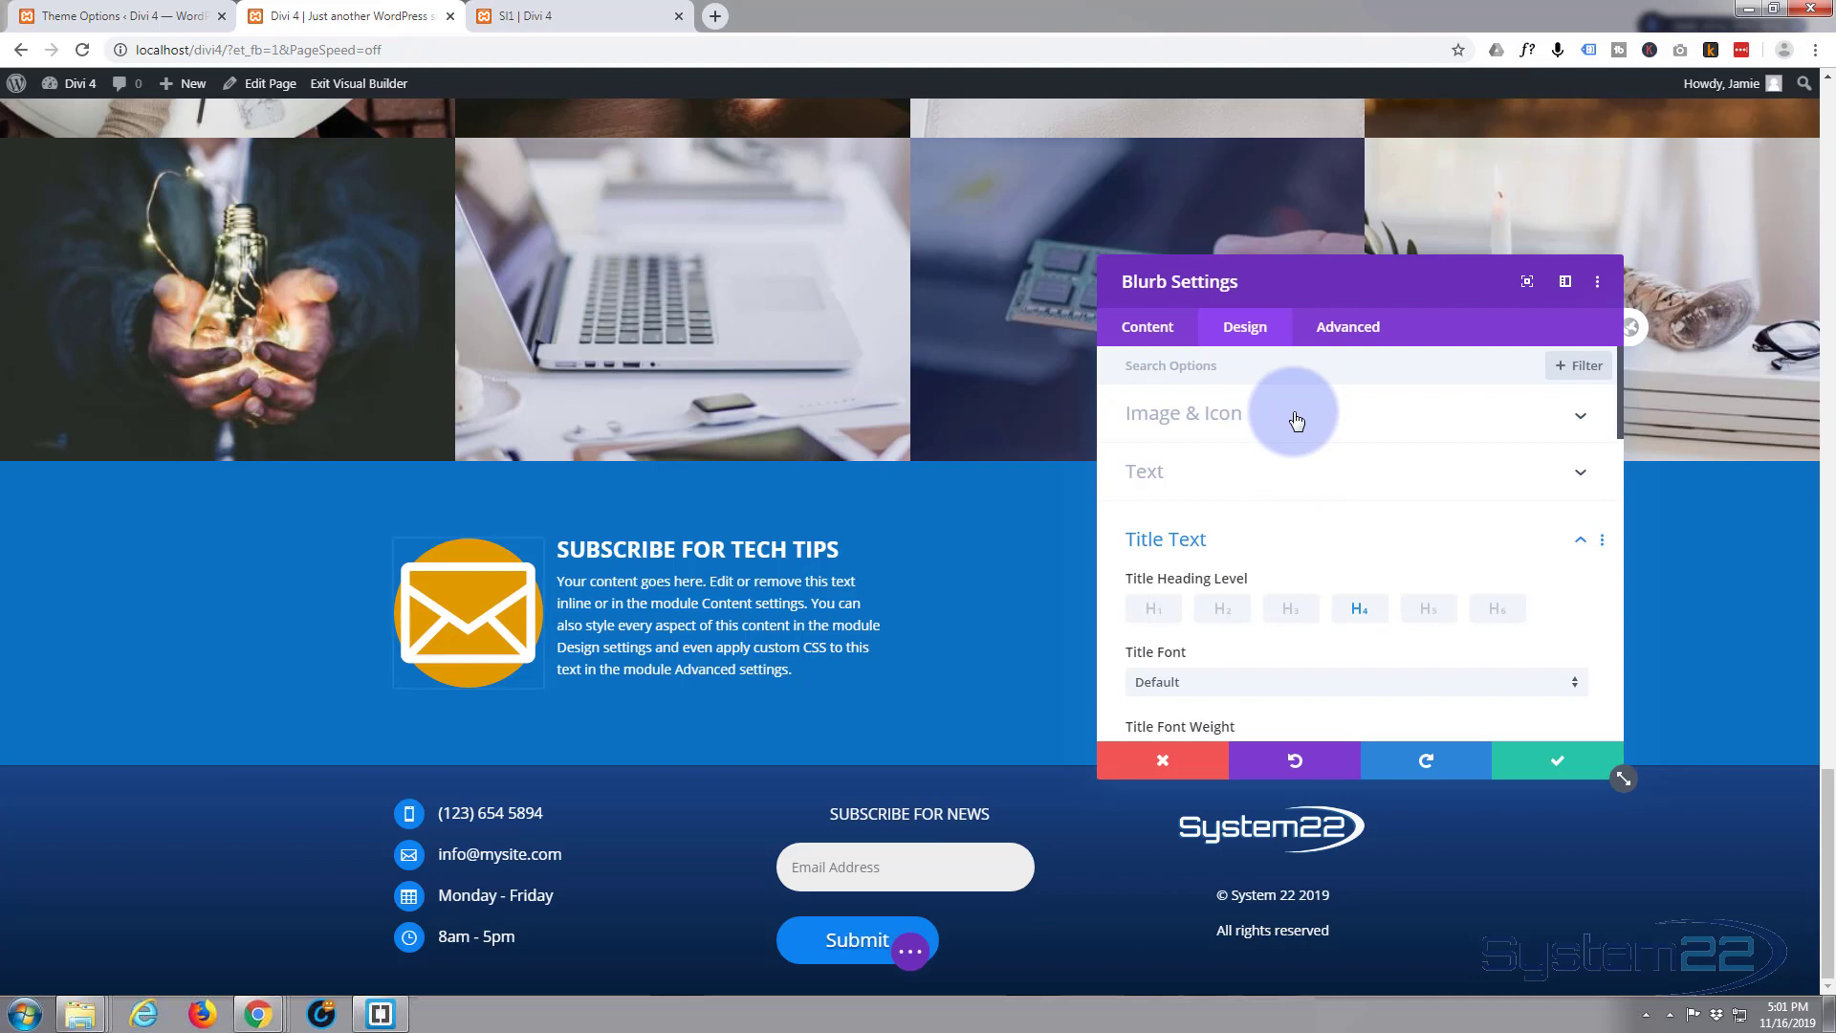
pyautogui.click(1297, 417)
pyautogui.scroll(-3, 1339, 561)
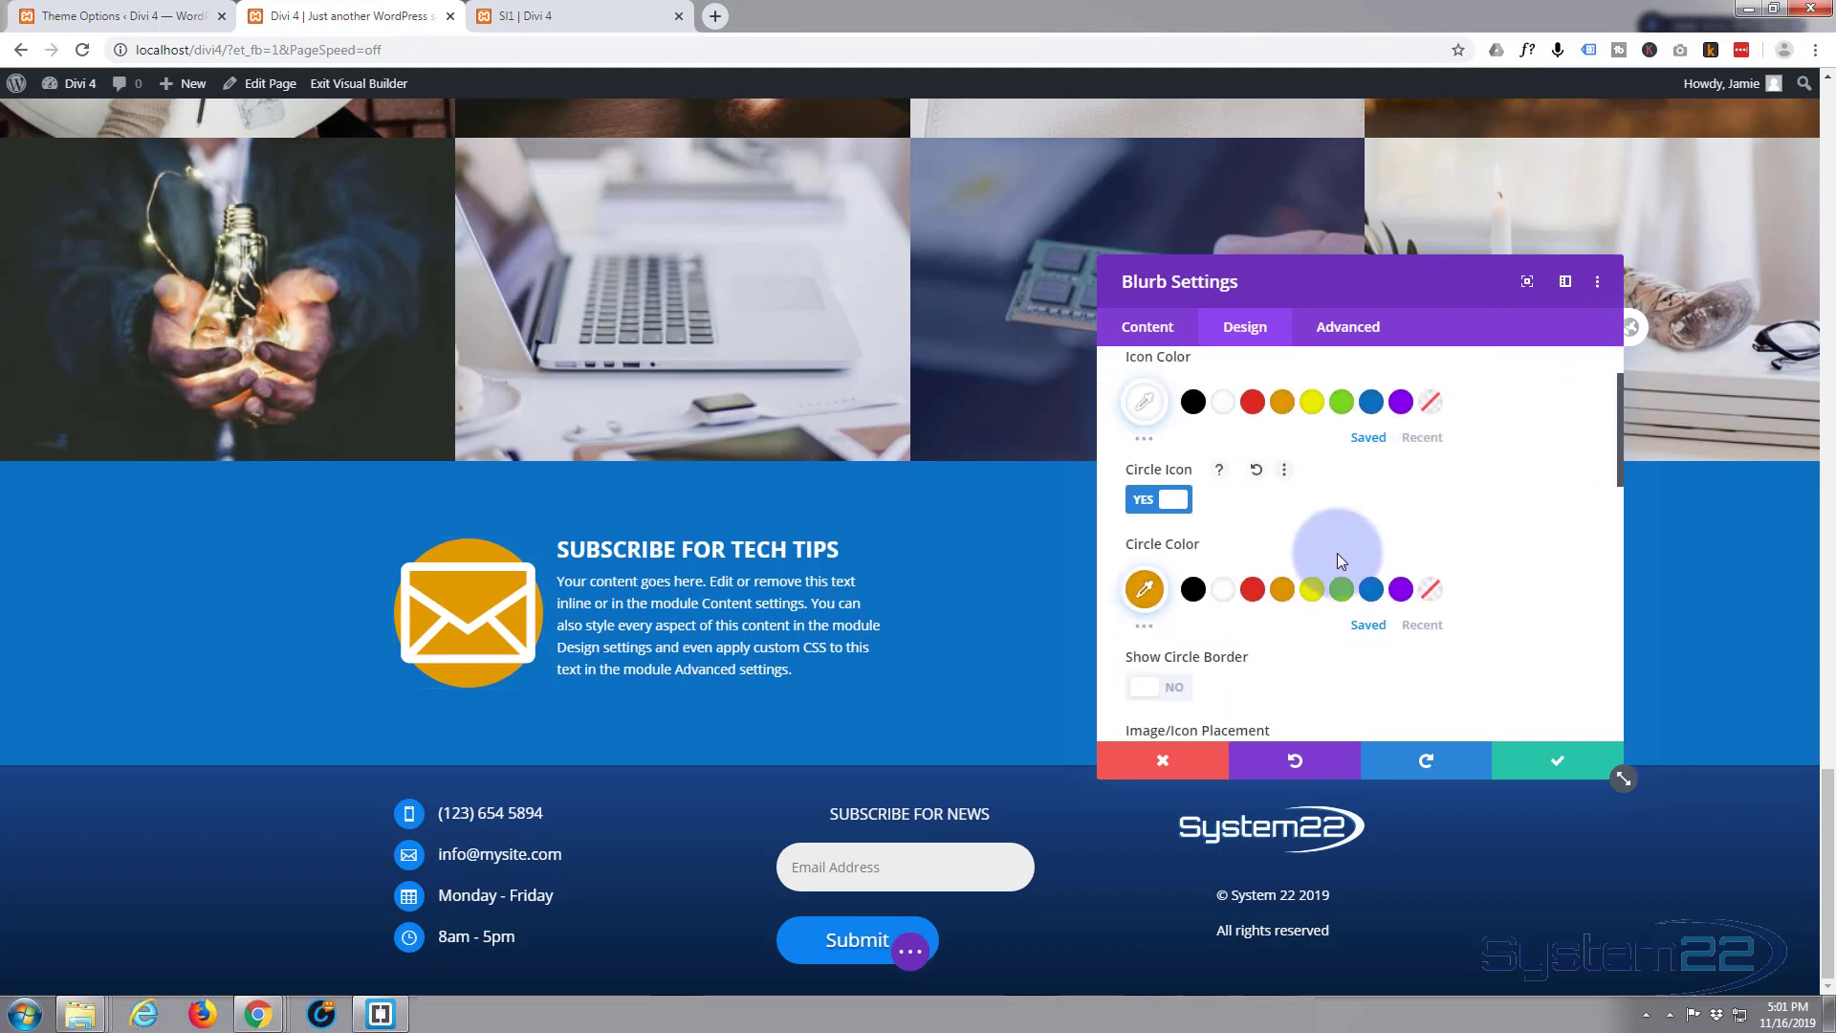
pyautogui.scroll(-1, 1338, 555)
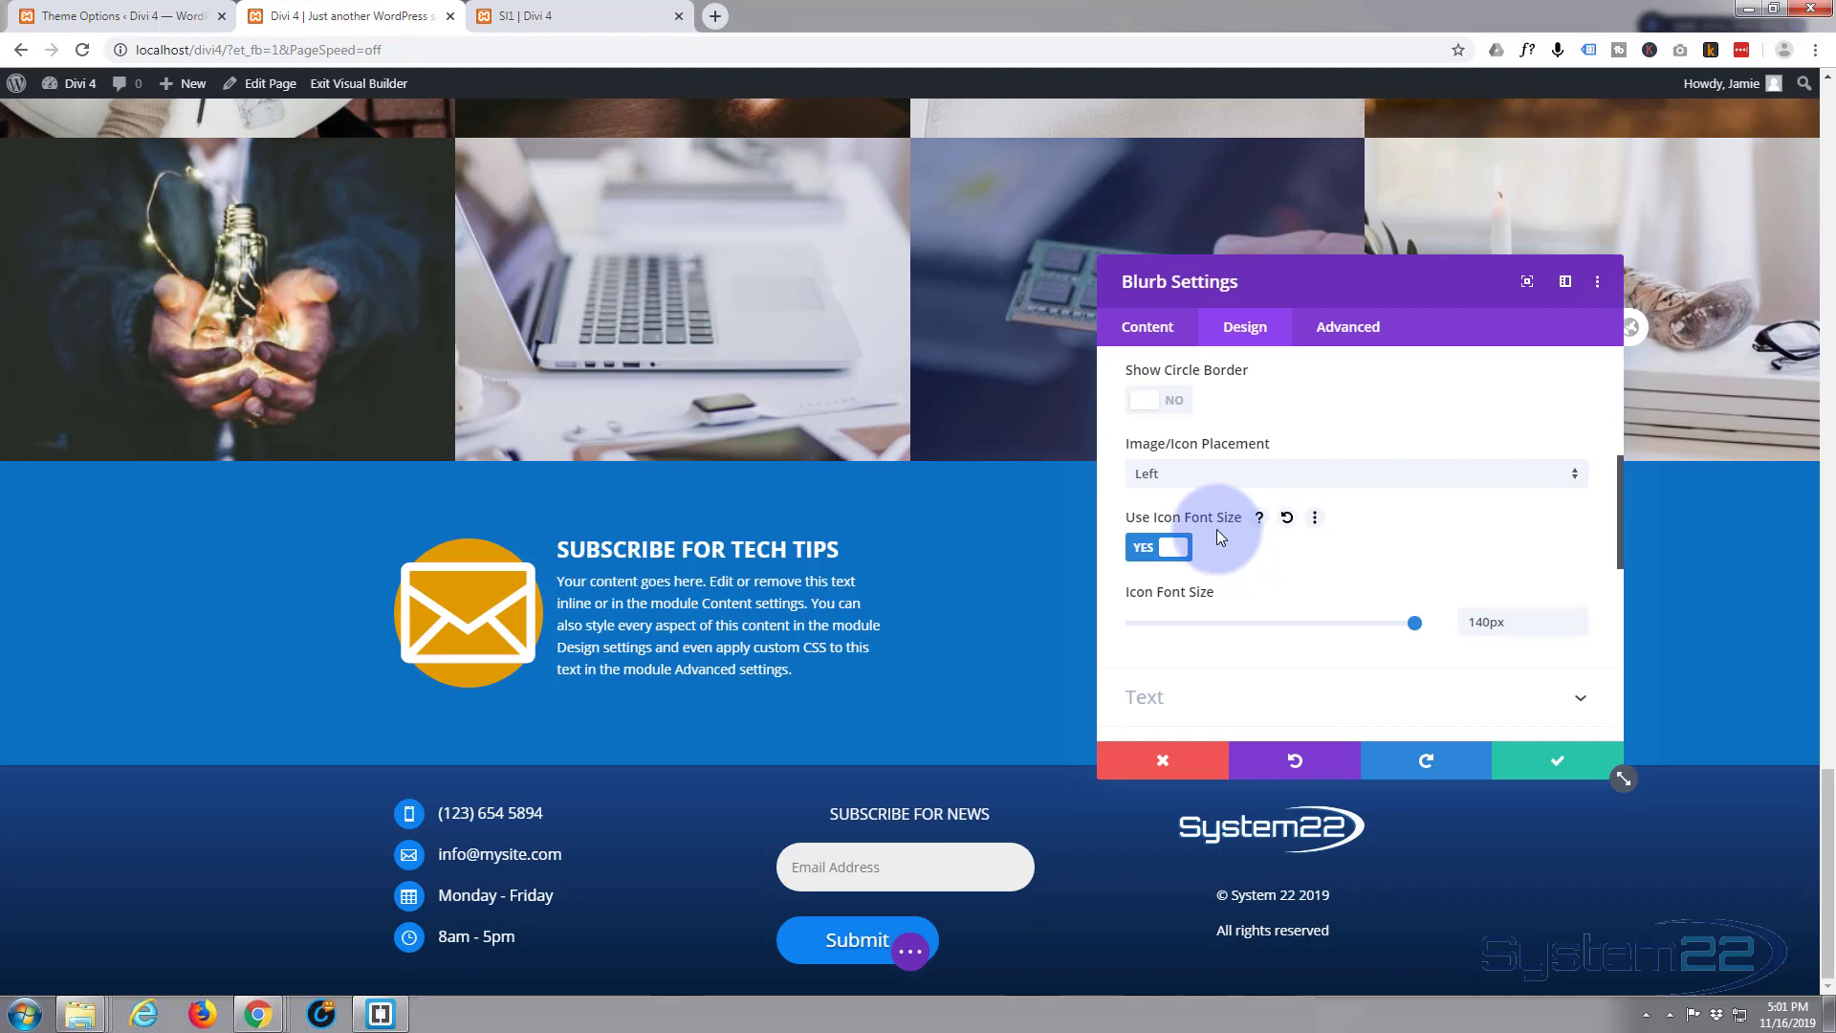
pyautogui.scroll(-1, 1216, 530)
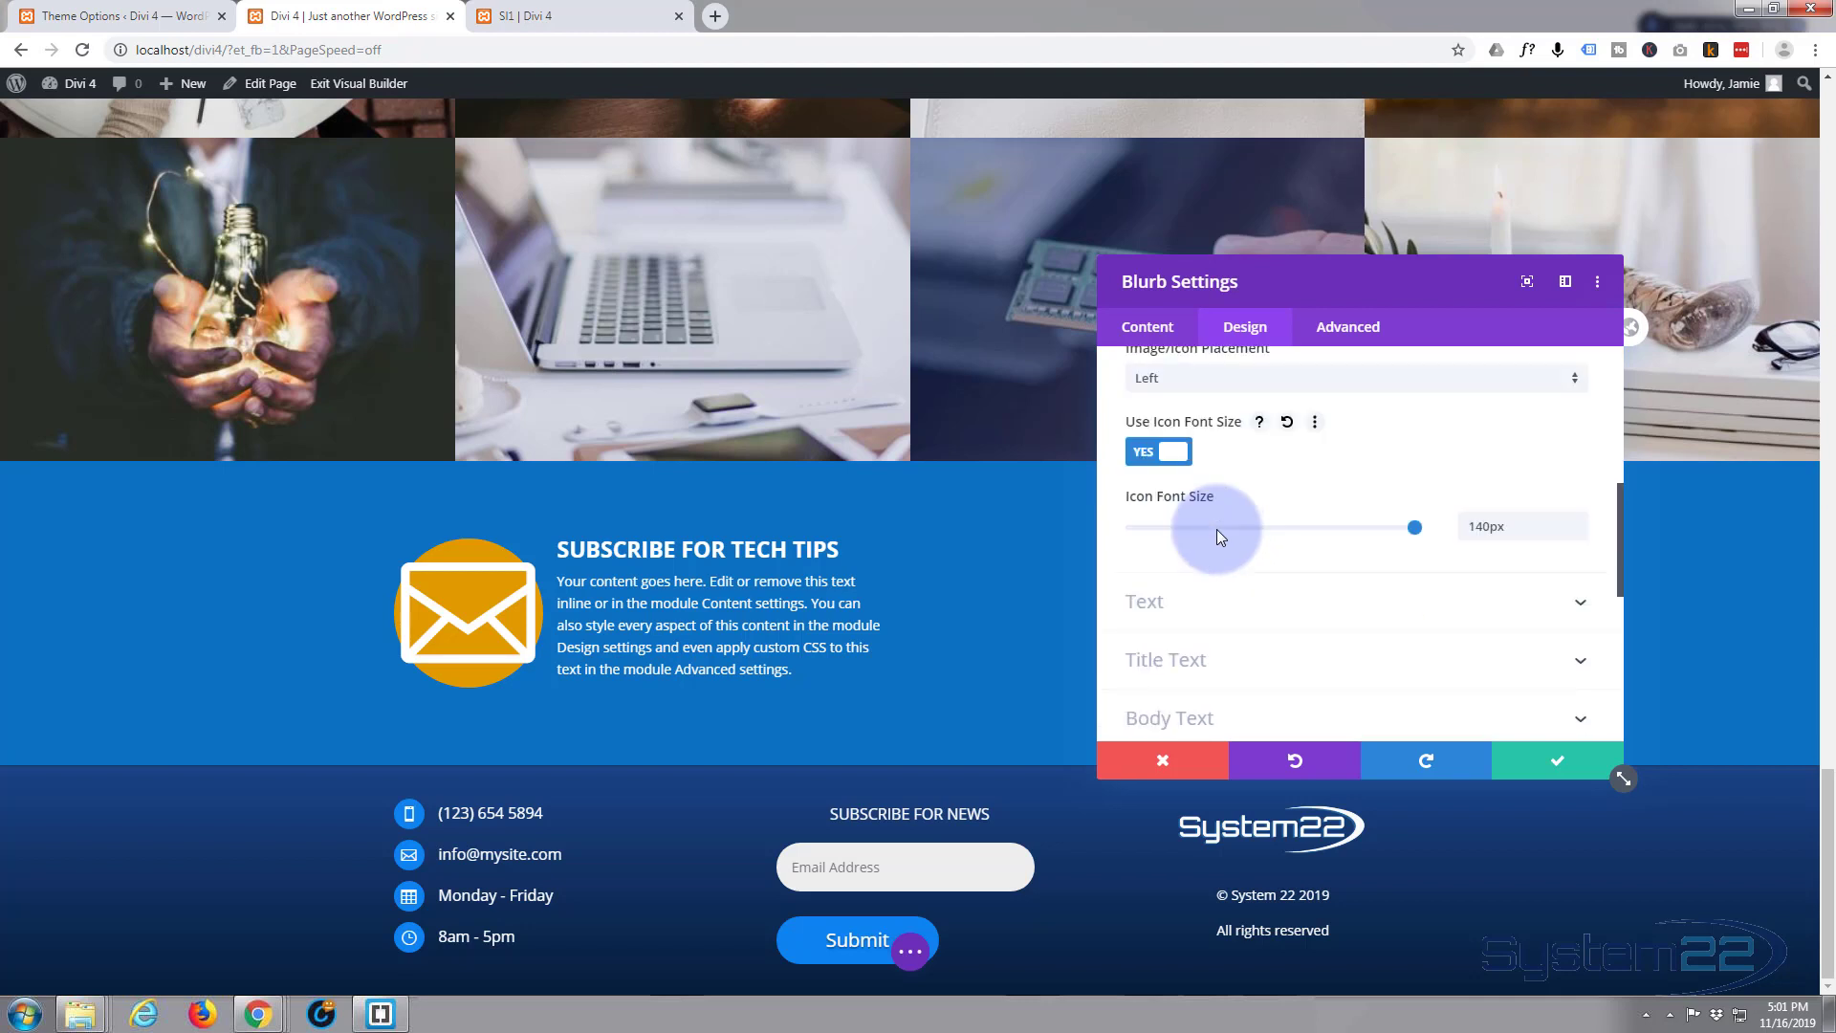
pyautogui.click(1579, 533)
pyautogui.click(1579, 533)
pyautogui.click(1579, 533)
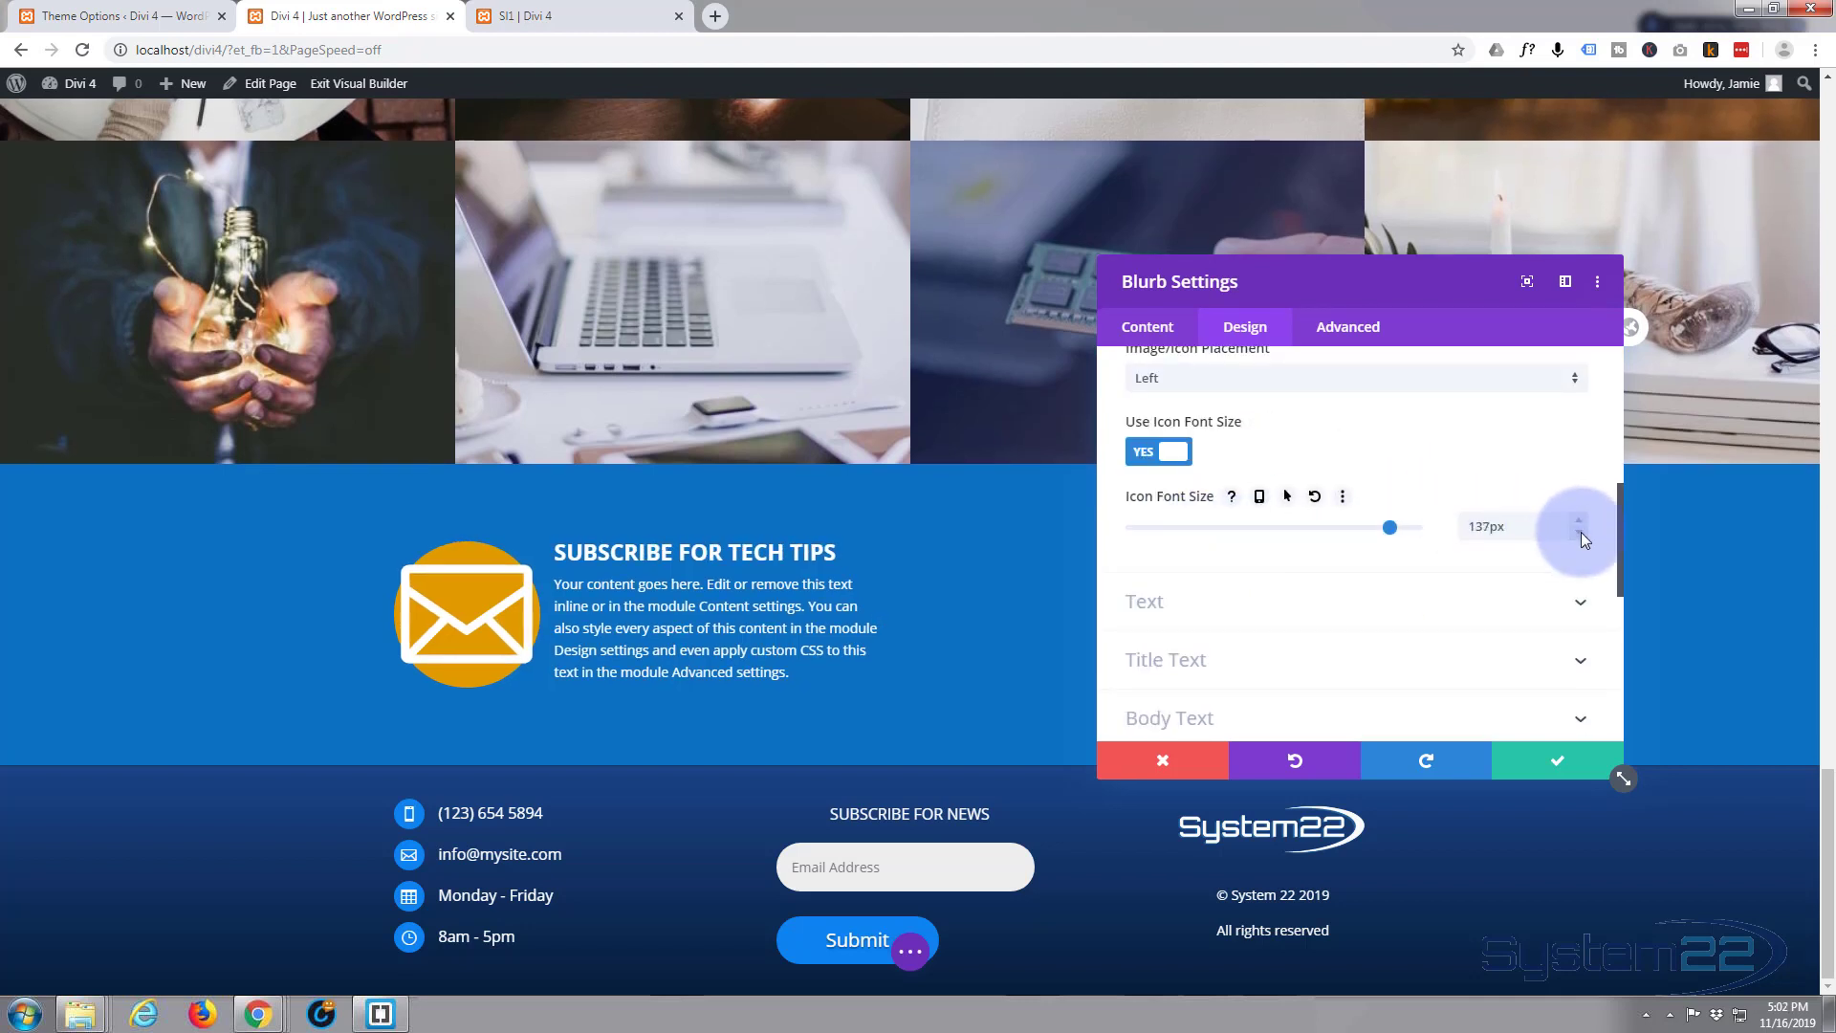
pyautogui.click(1581, 532)
pyautogui.click(1581, 532)
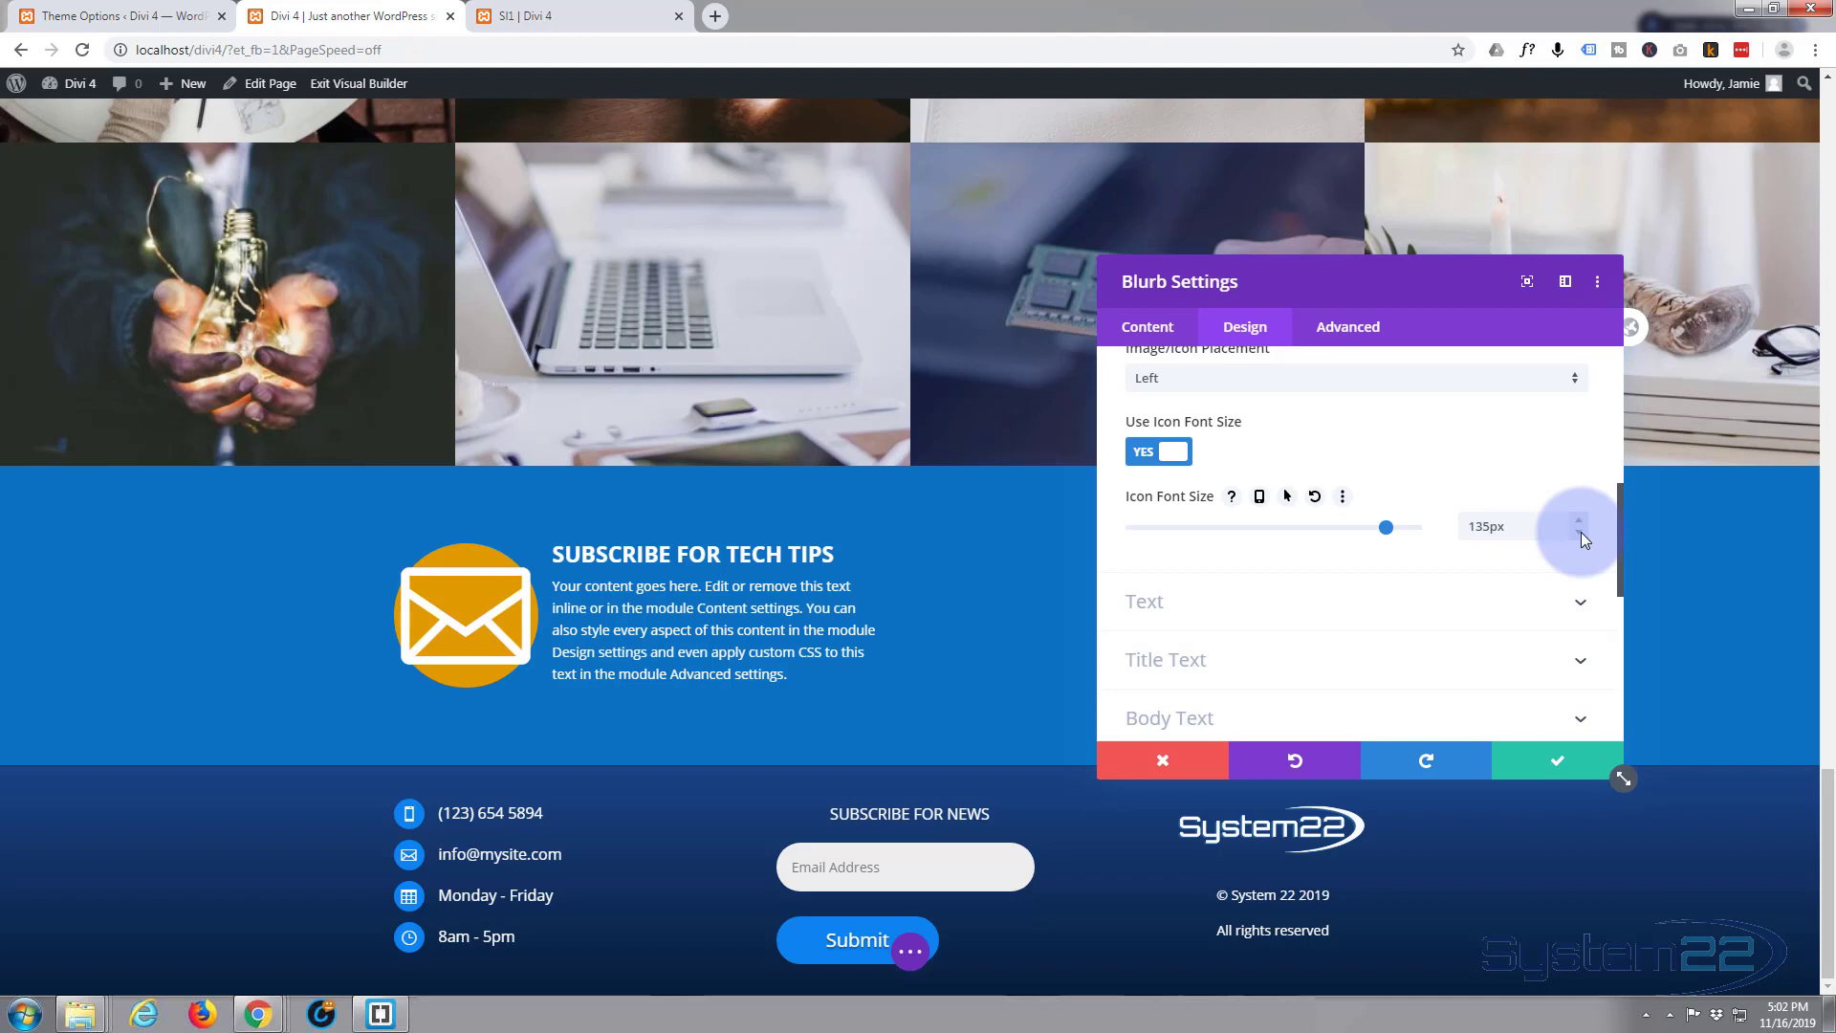
# Confirm the Blurb Settings, save the home page, and exit to the live front end.
pyautogui.click(1573, 765)
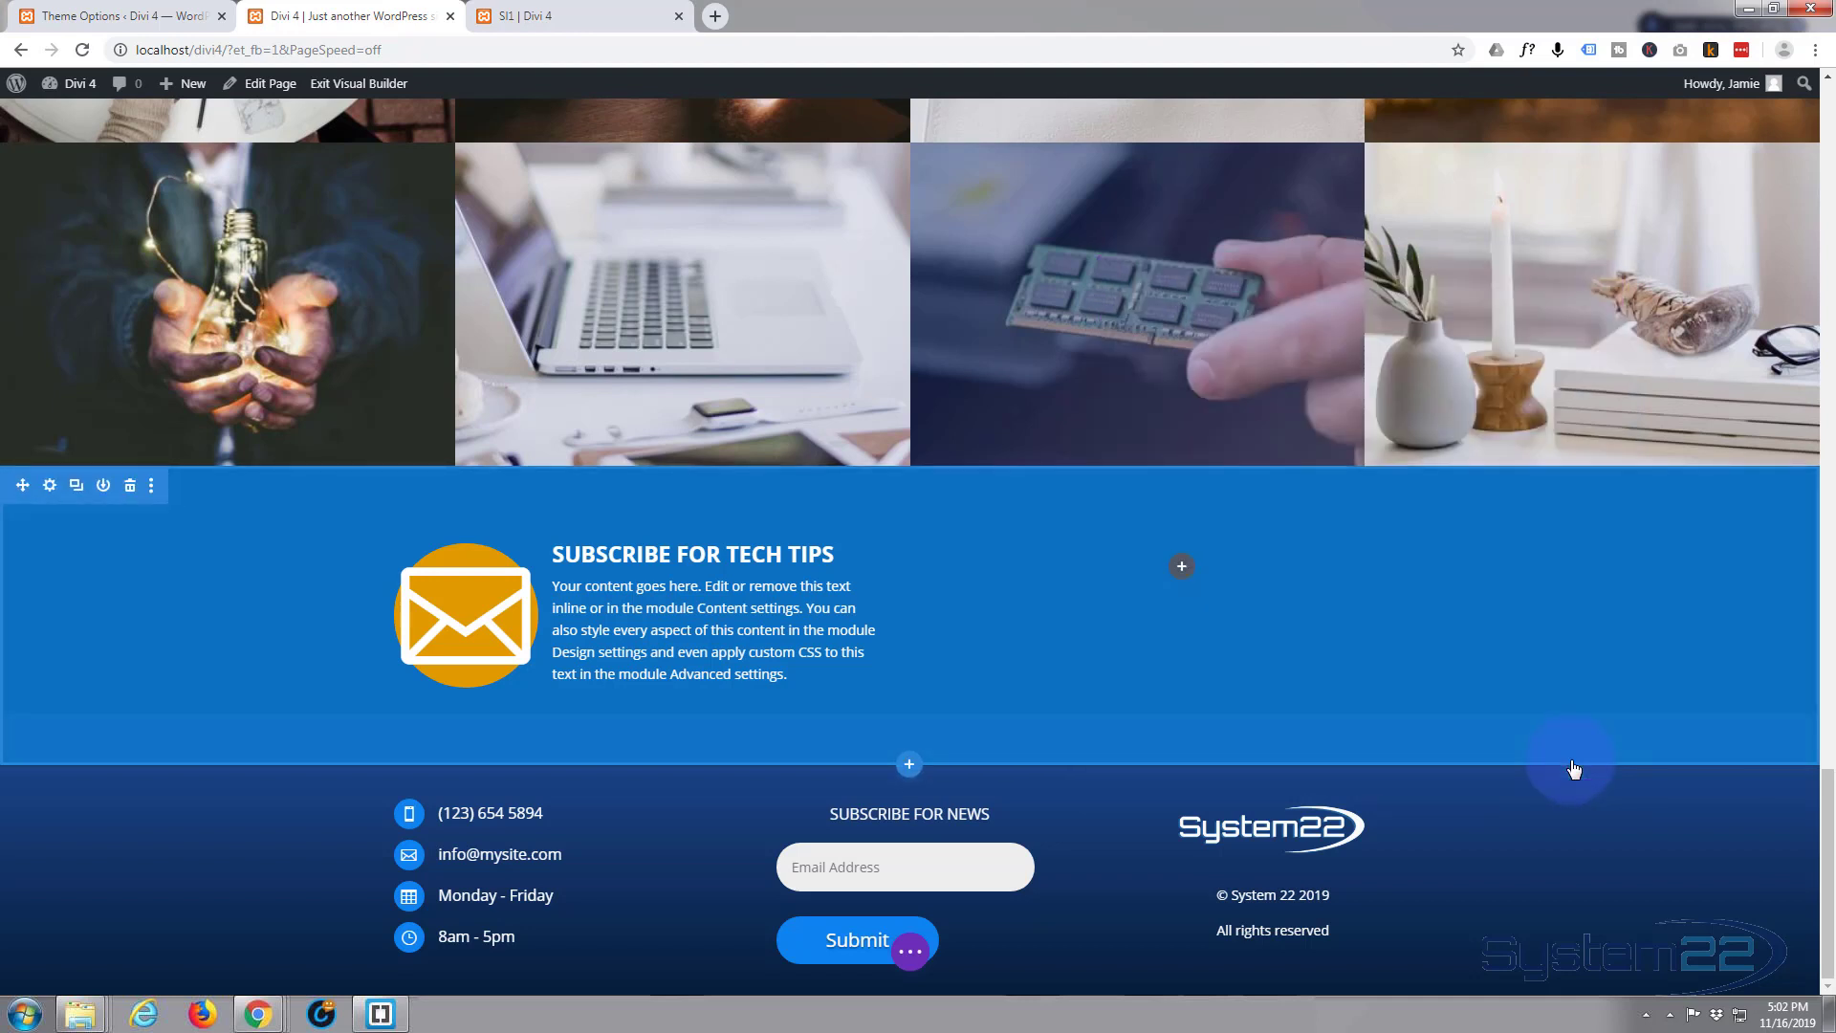
pyautogui.click(916, 952)
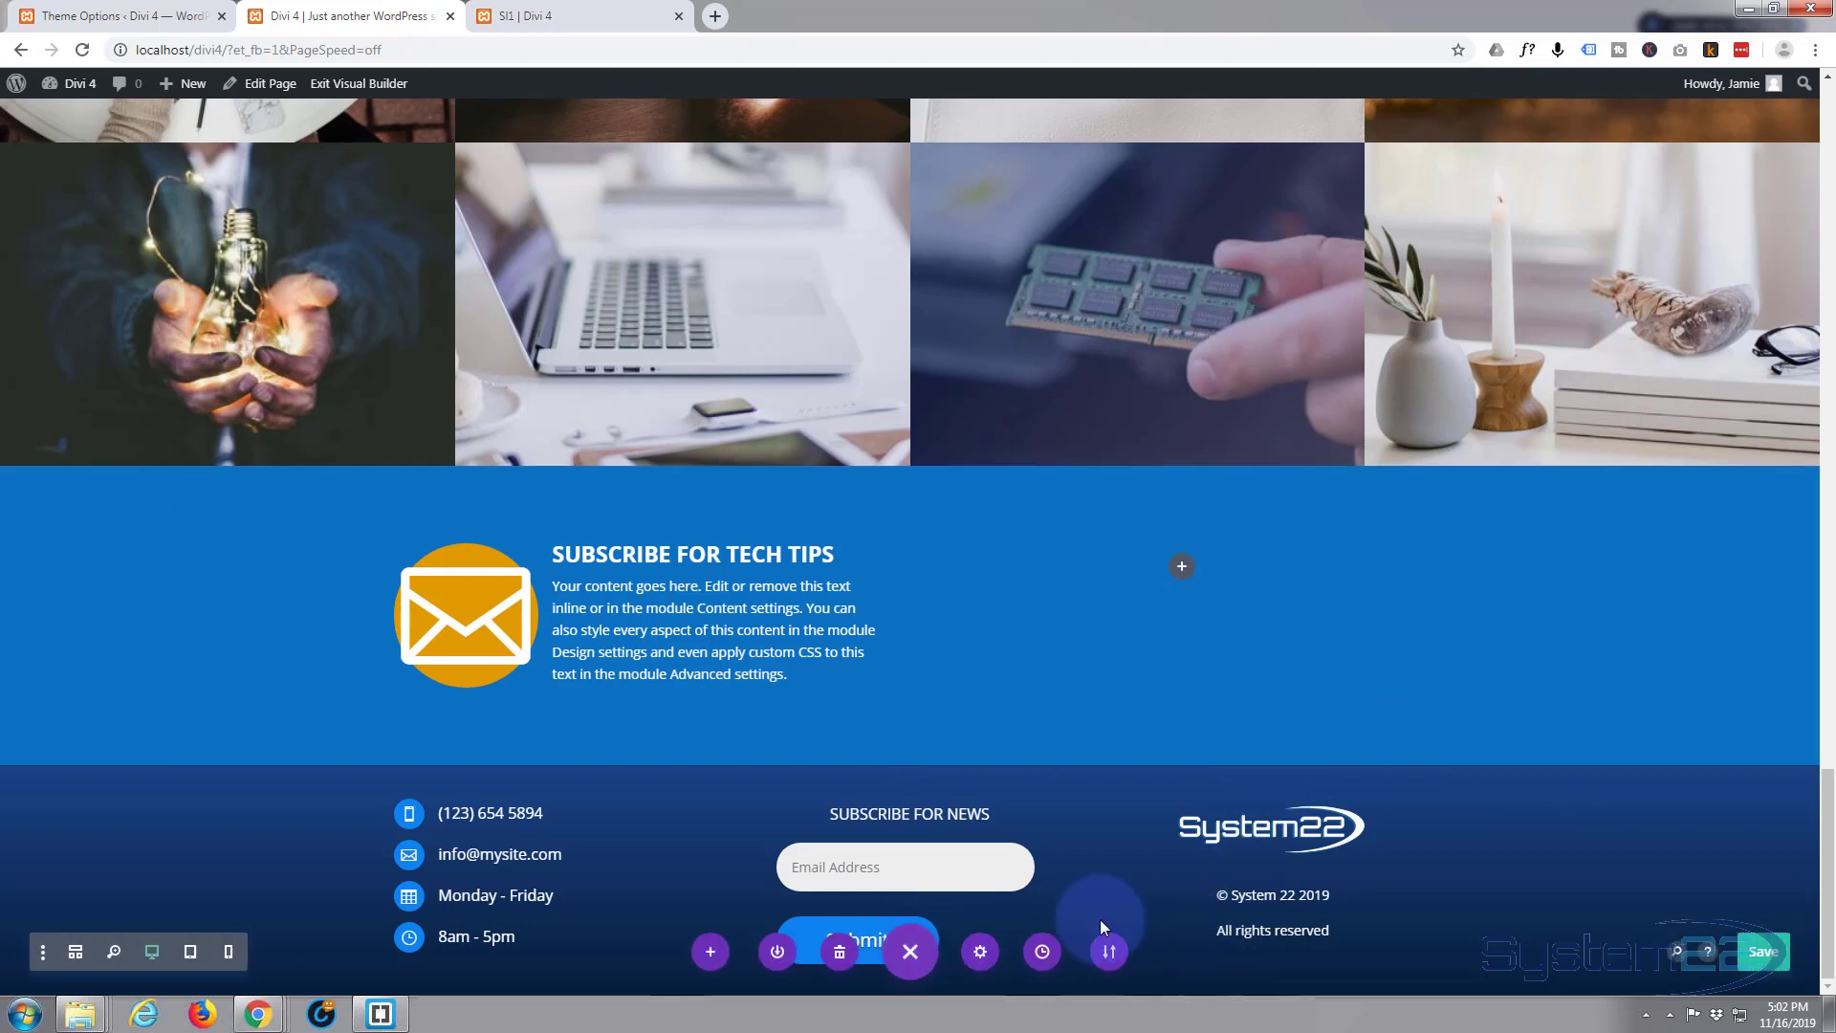
pyautogui.click(1765, 952)
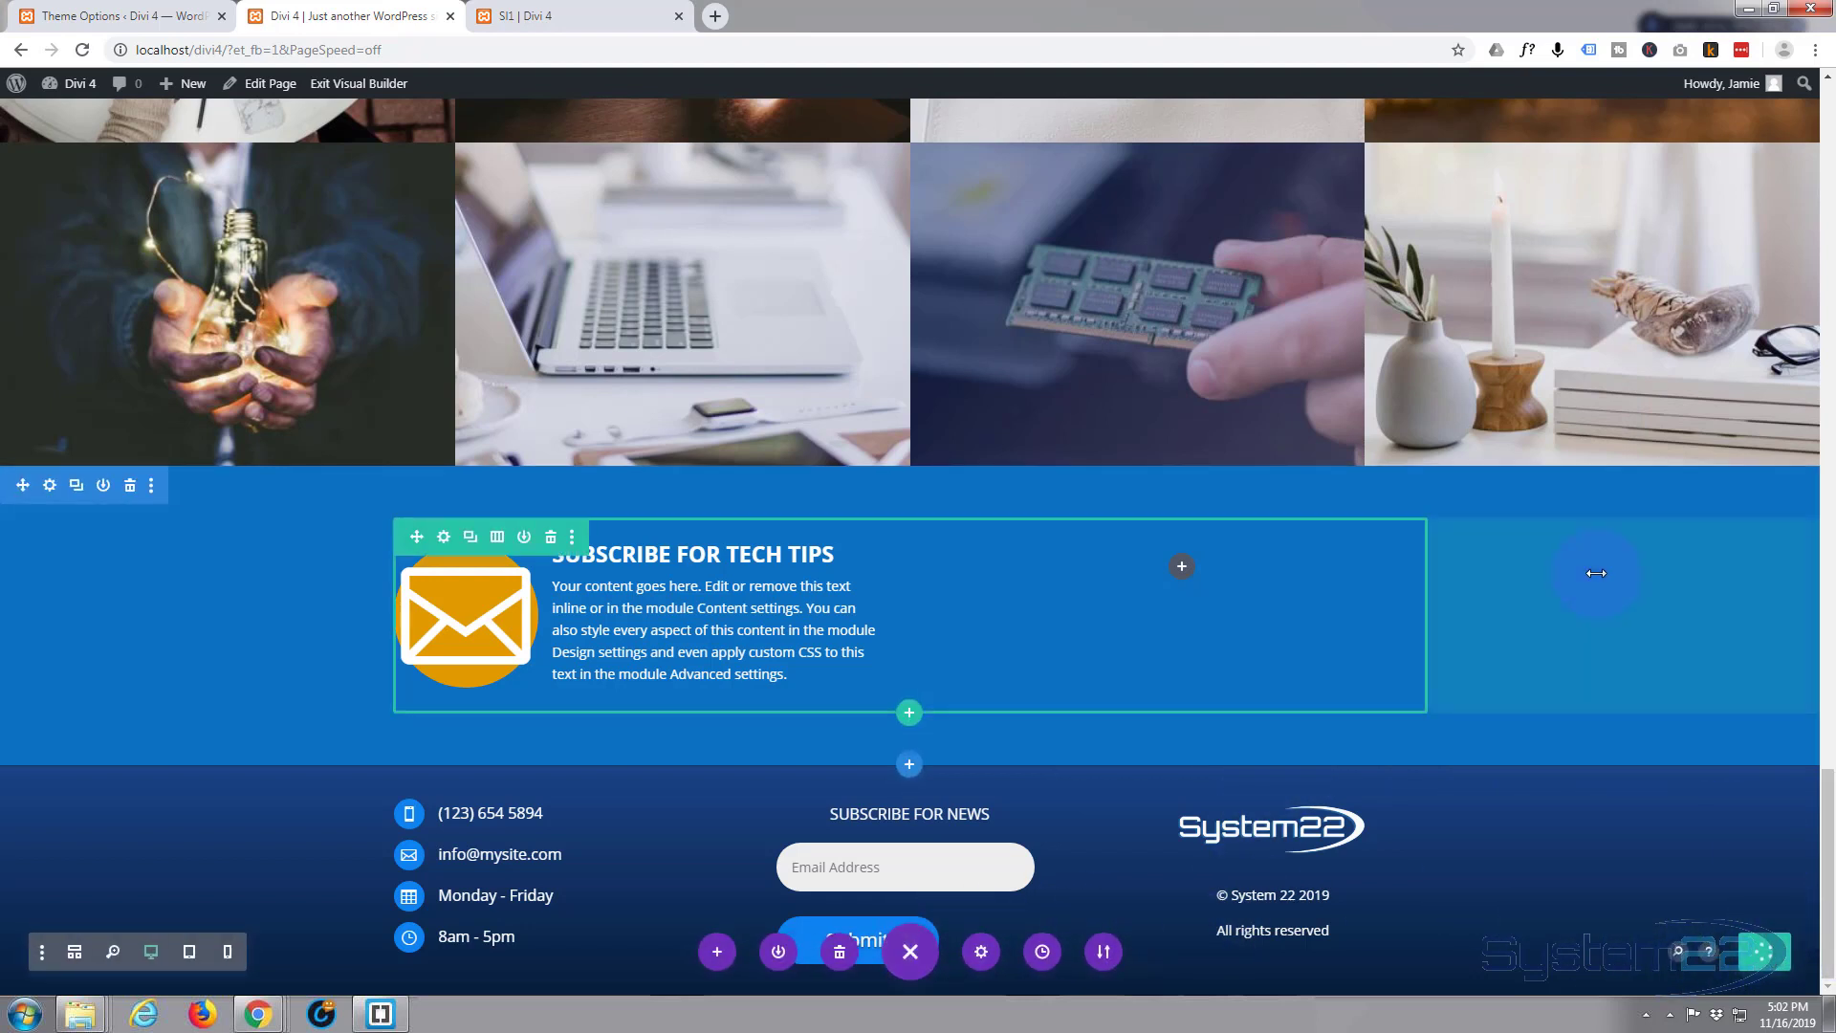
pyautogui.click(375, 90)
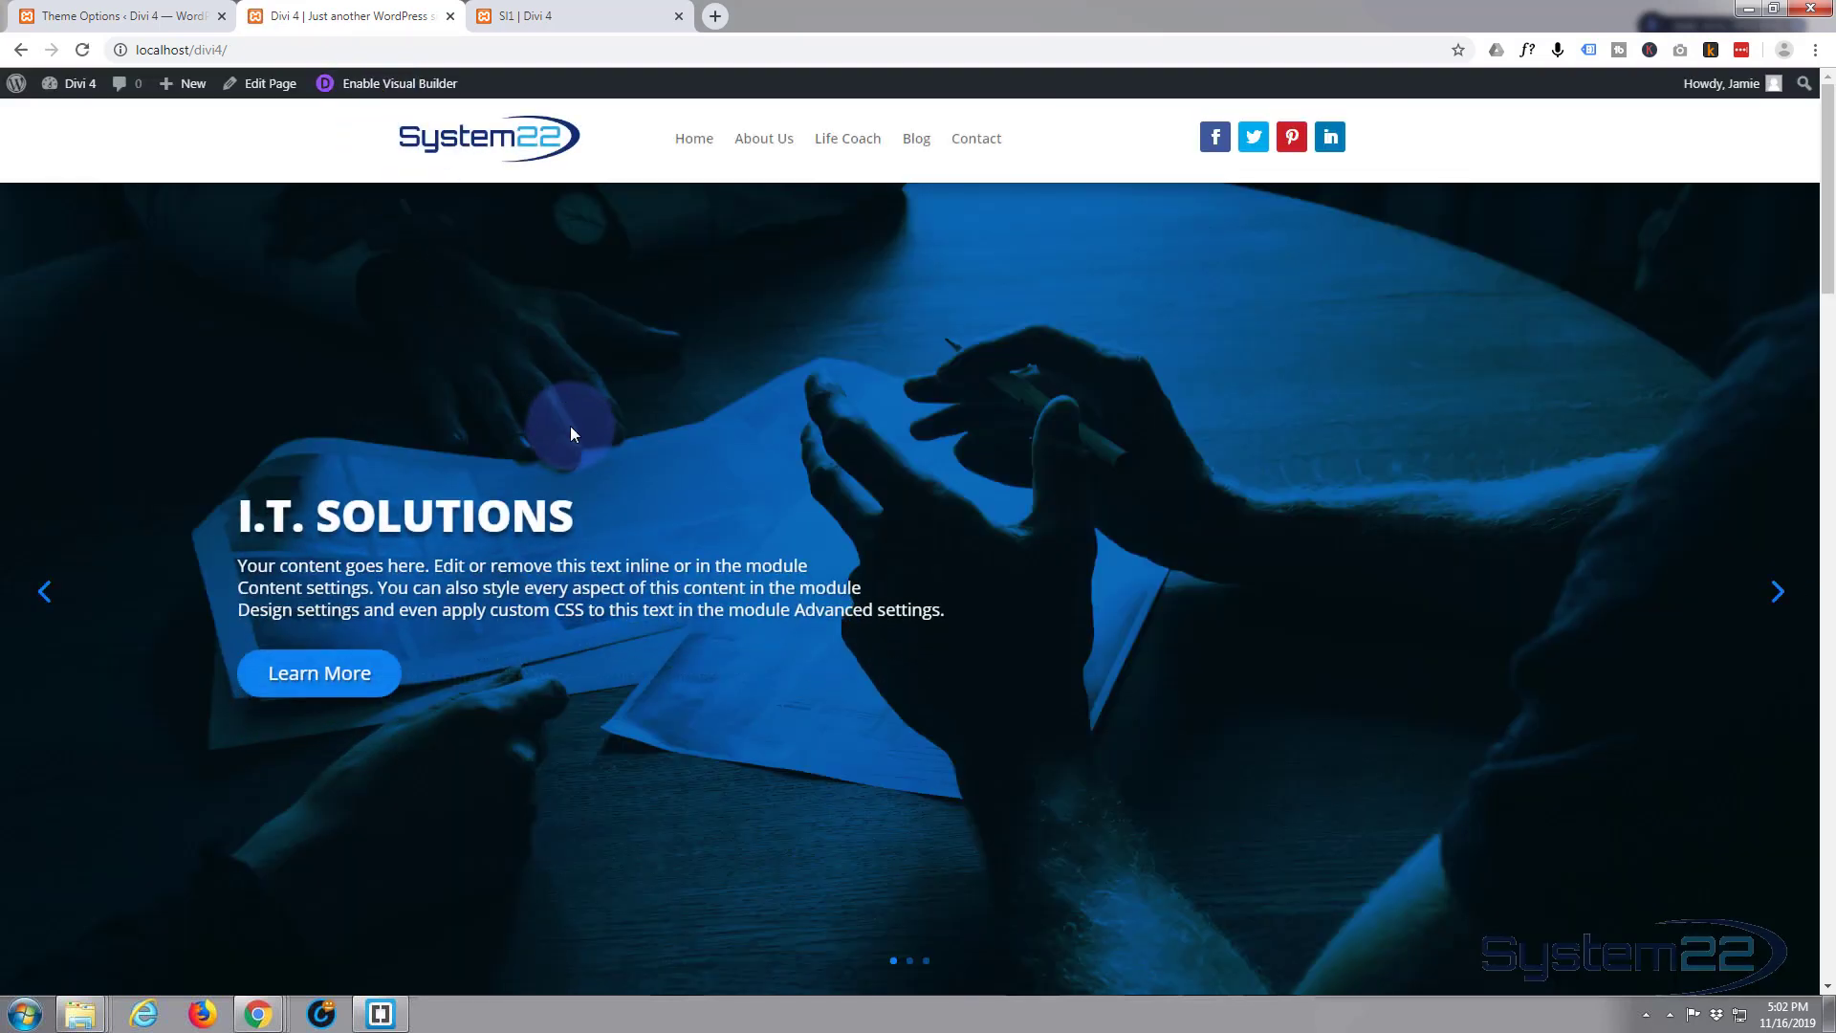
# Scroll the live home page down to the blue Subscribe for Tech Tips section above the footer.
pyautogui.scroll(-5, 571, 422)
pyautogui.scroll(-12, 572, 416)
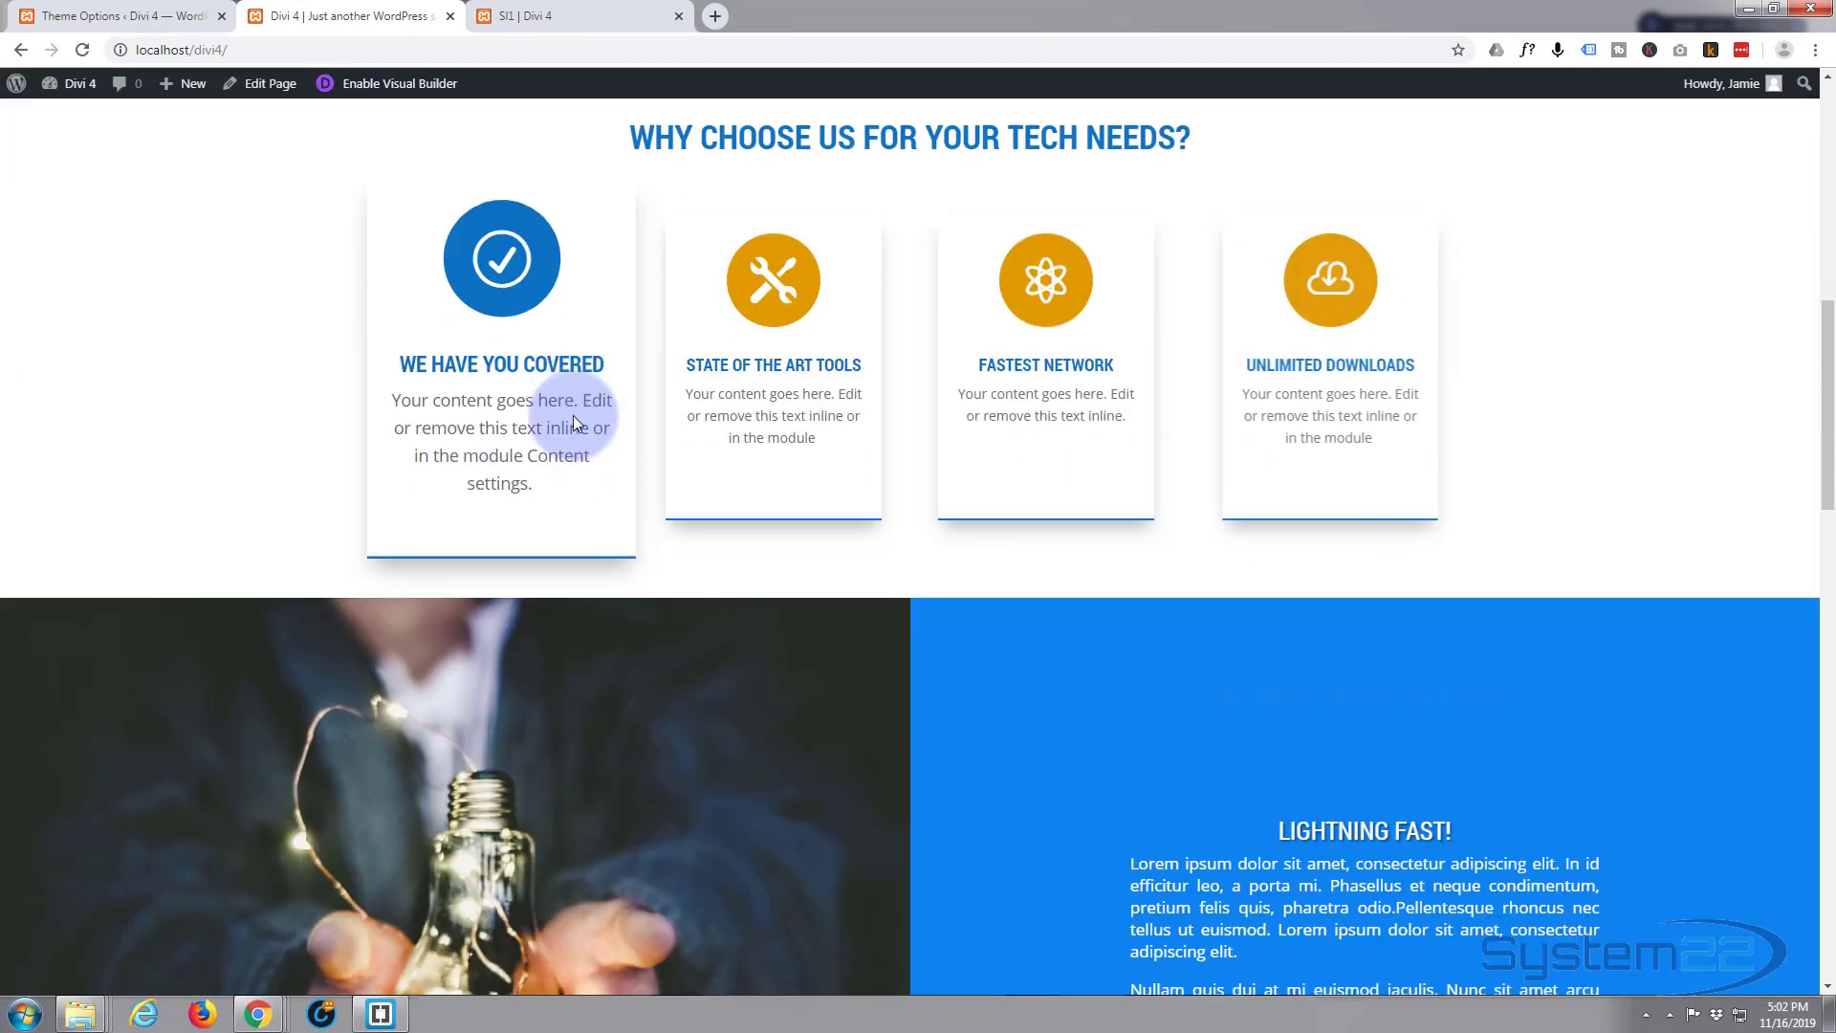
pyautogui.scroll(-15, 572, 422)
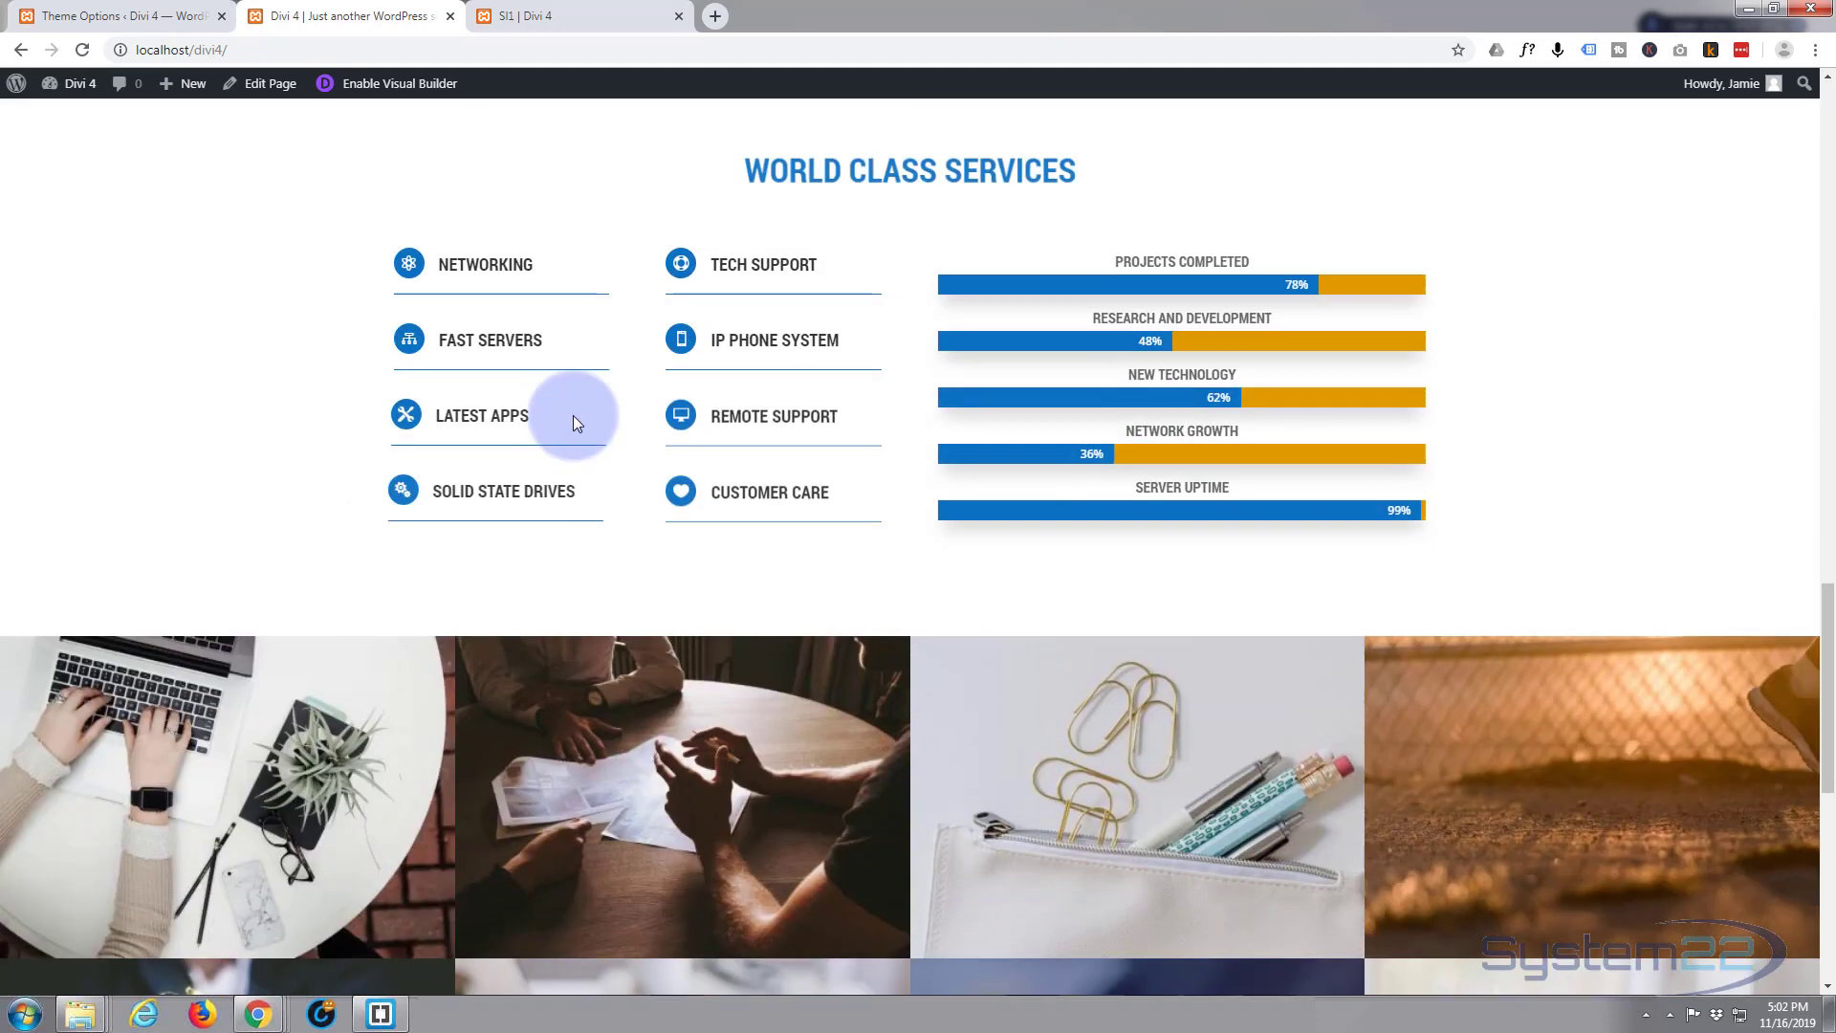
pyautogui.scroll(-2, 572, 415)
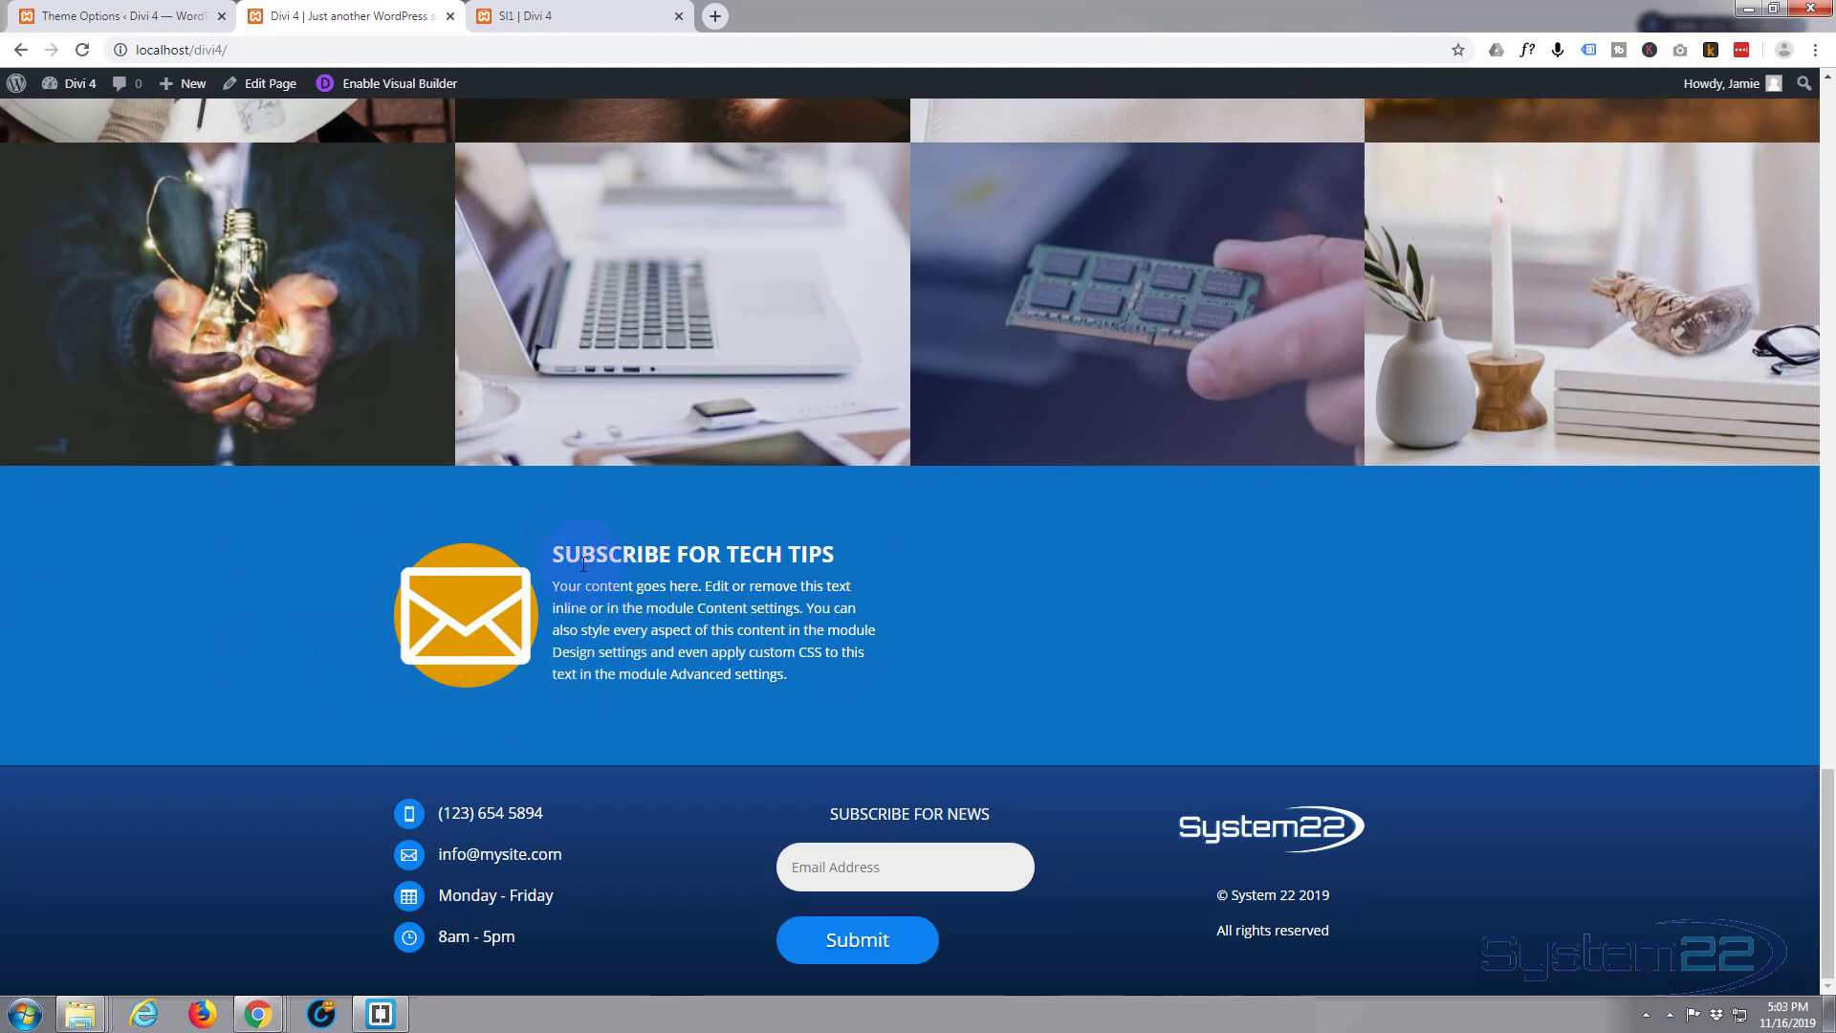
# Switch to the 'SI1 | Divi 4' tab to compare against its Subscribe Today For Tech Tips form.
pyautogui.click(555, 15)
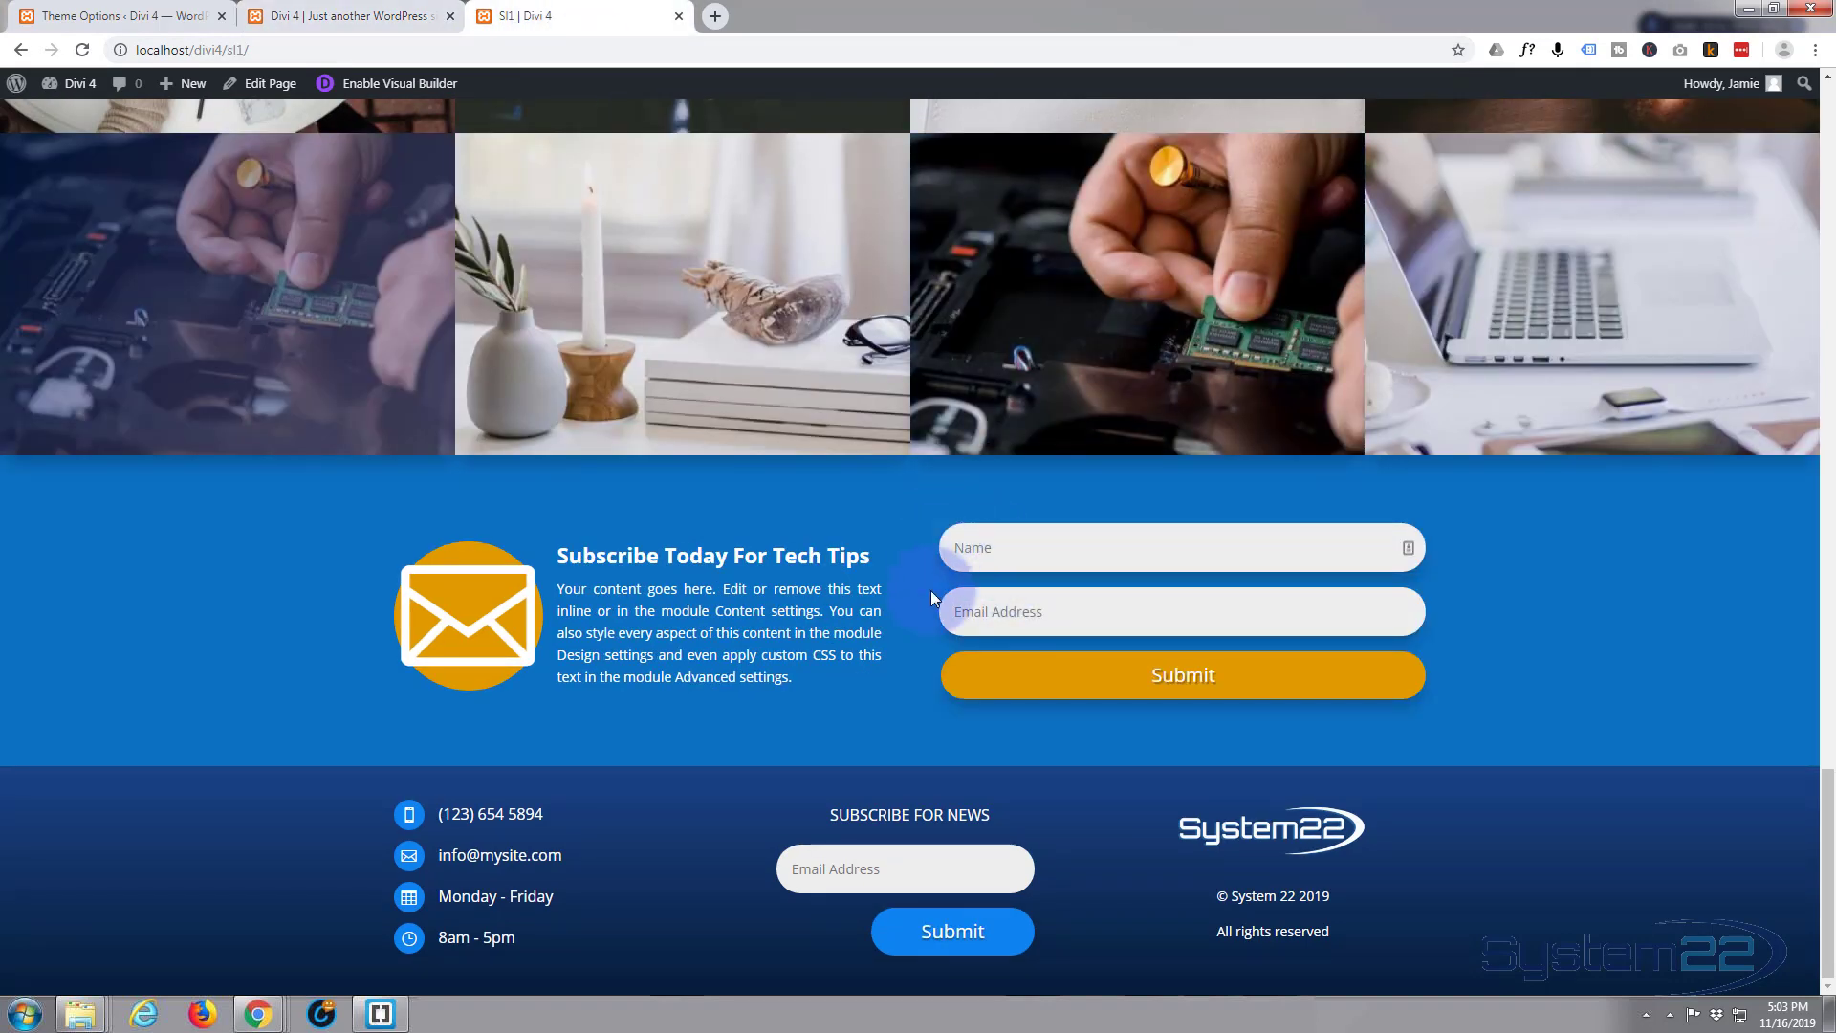